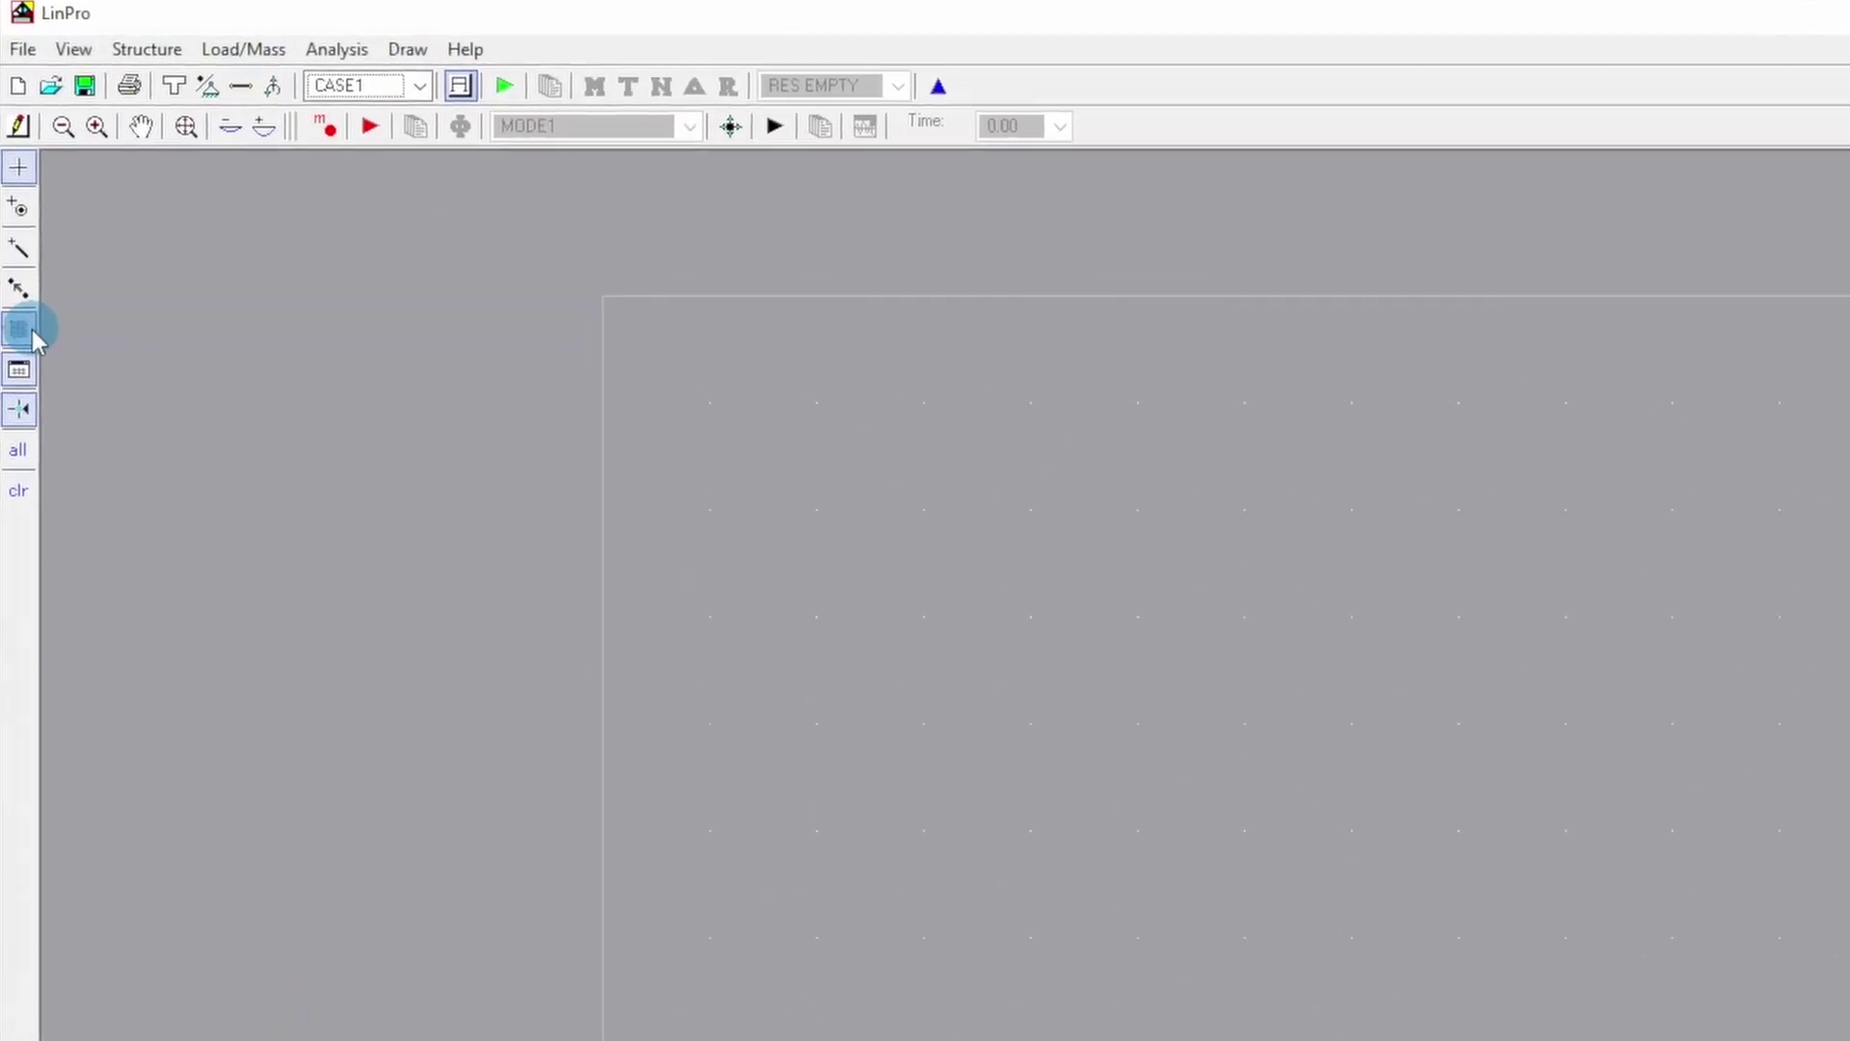
- Define the drawing grid with a system width of 14 and a system height of 2, keeping the 1.00 grid spacing
click(32, 339)
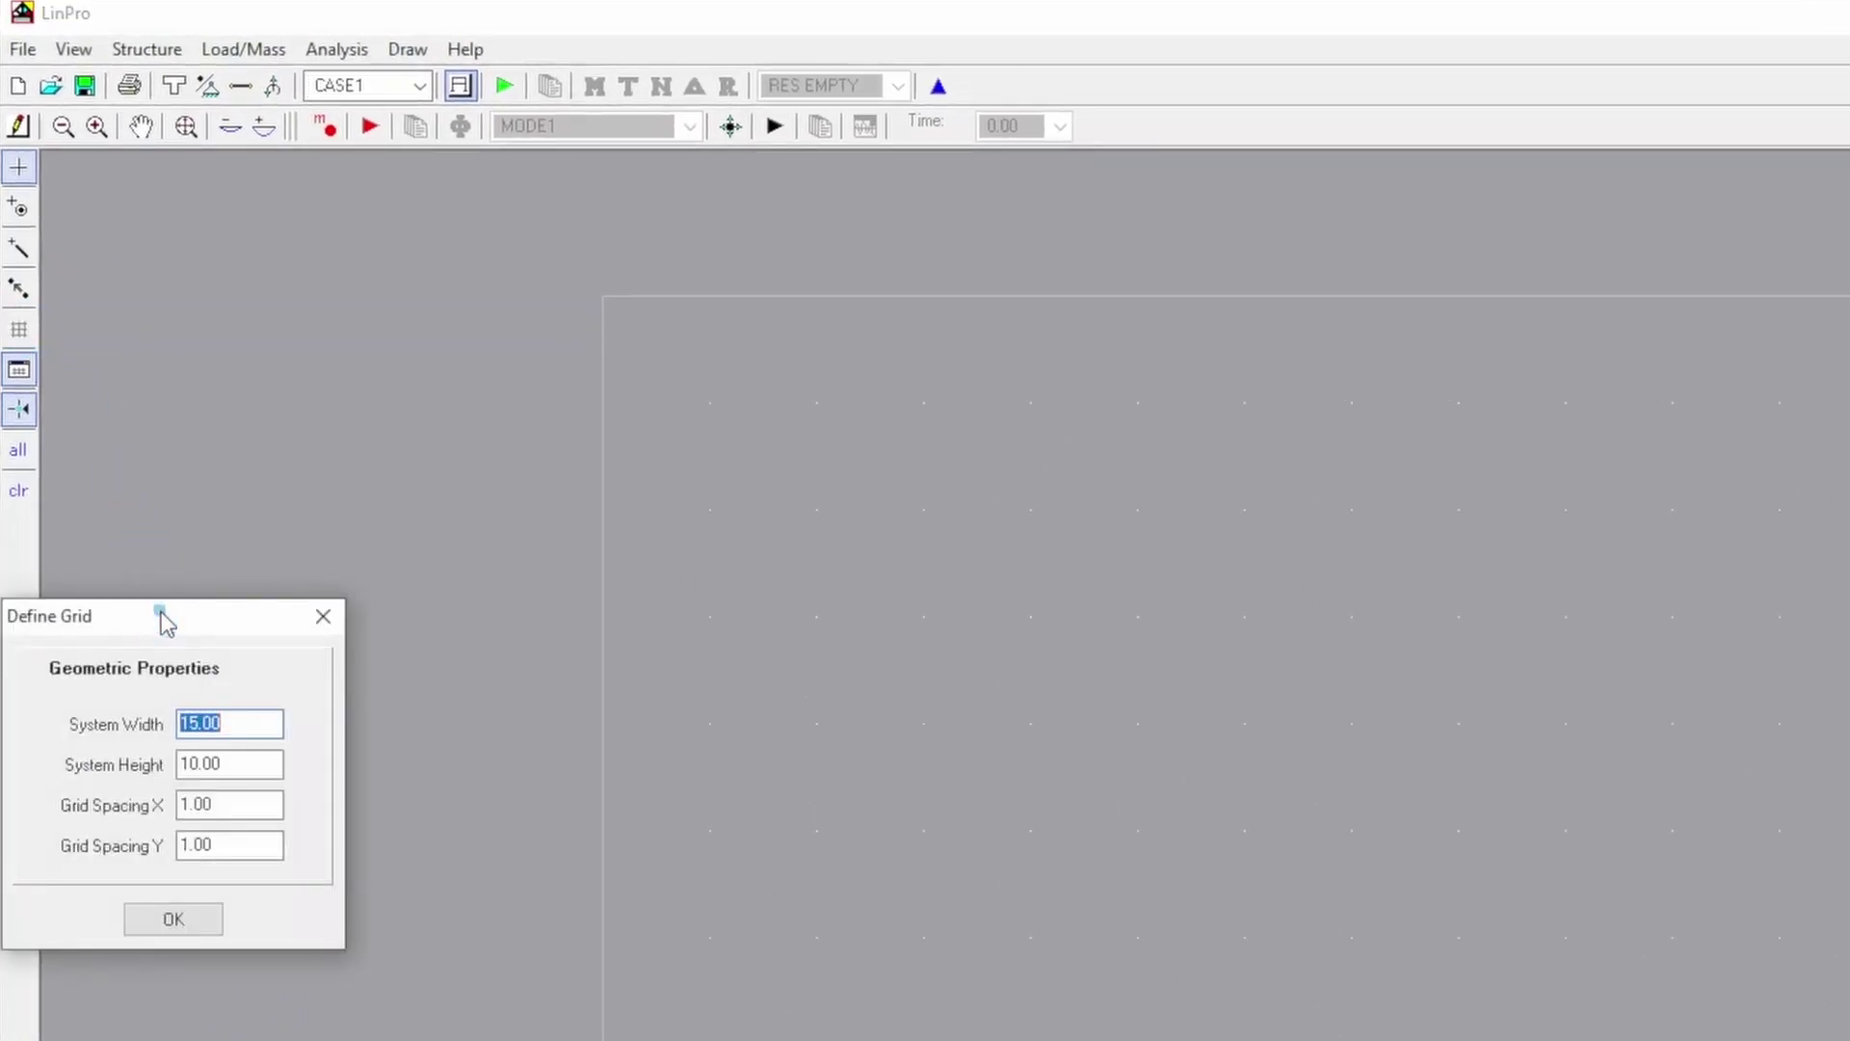
drag(161, 611, 1294, 427)
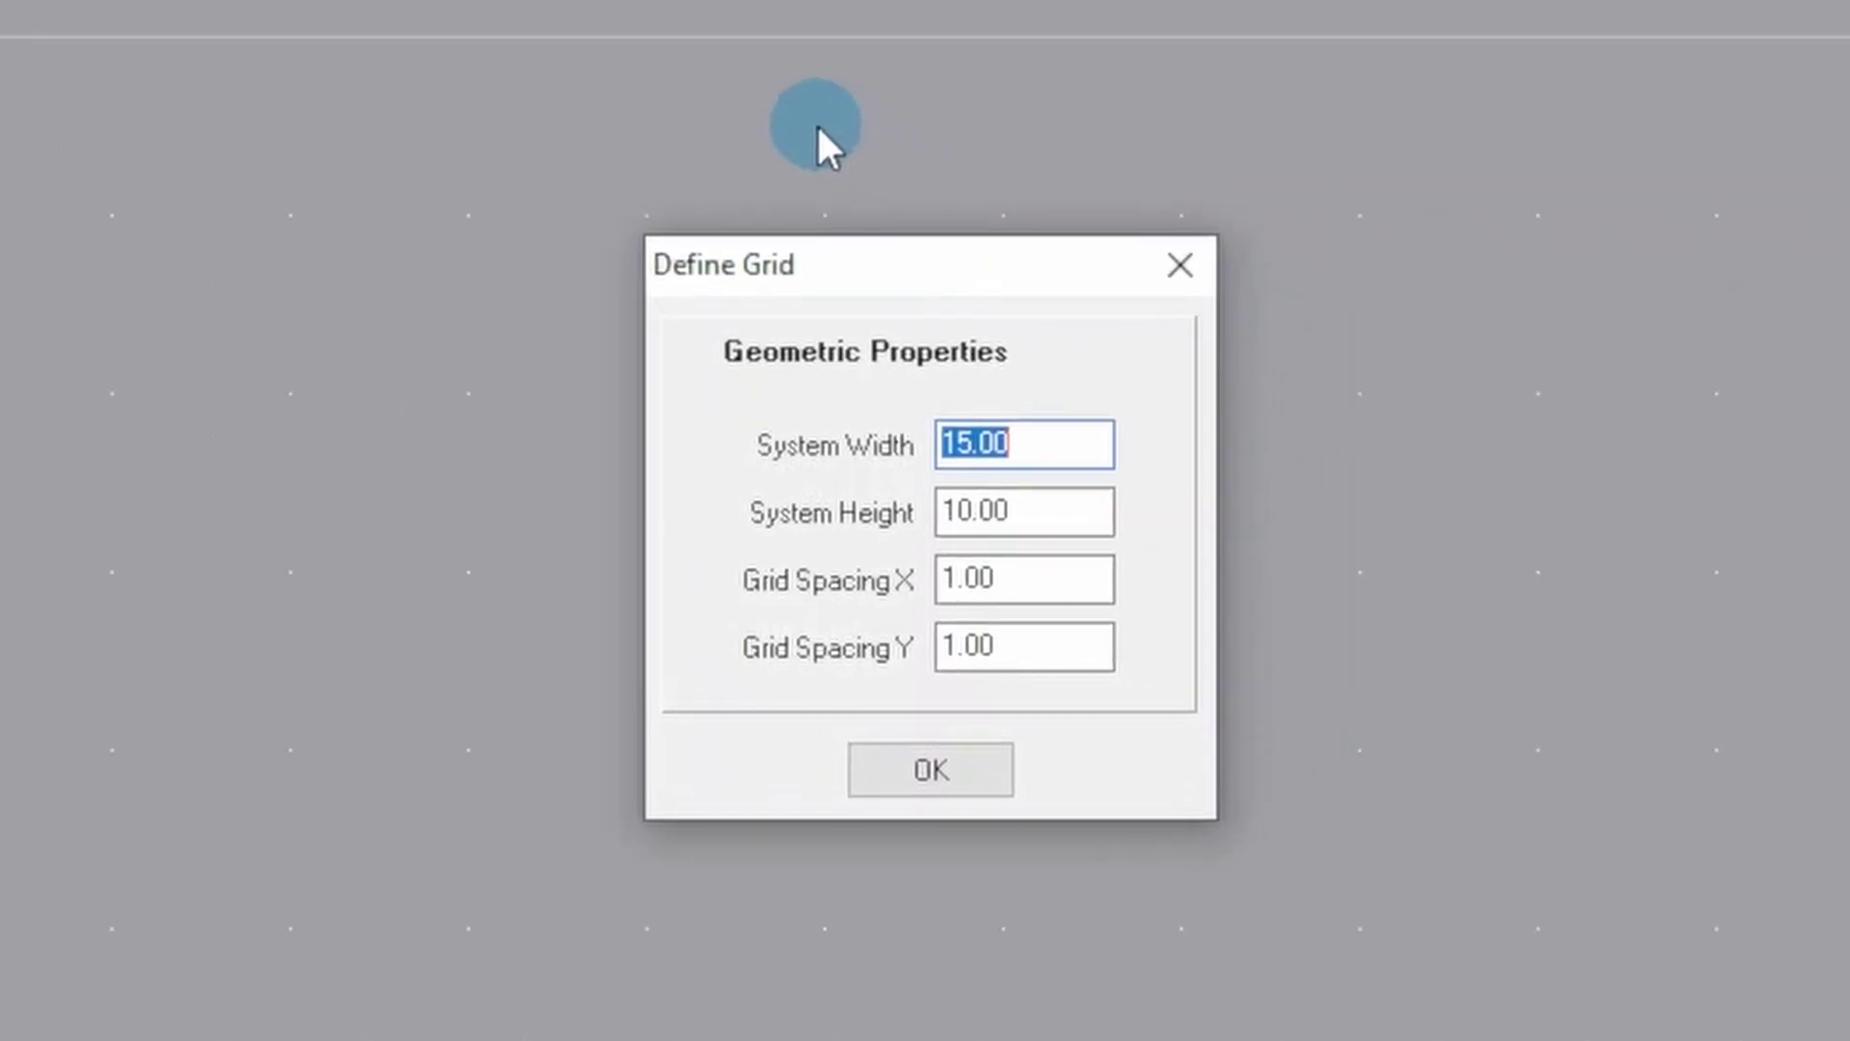
text(14)
key(Tab)
text(2)
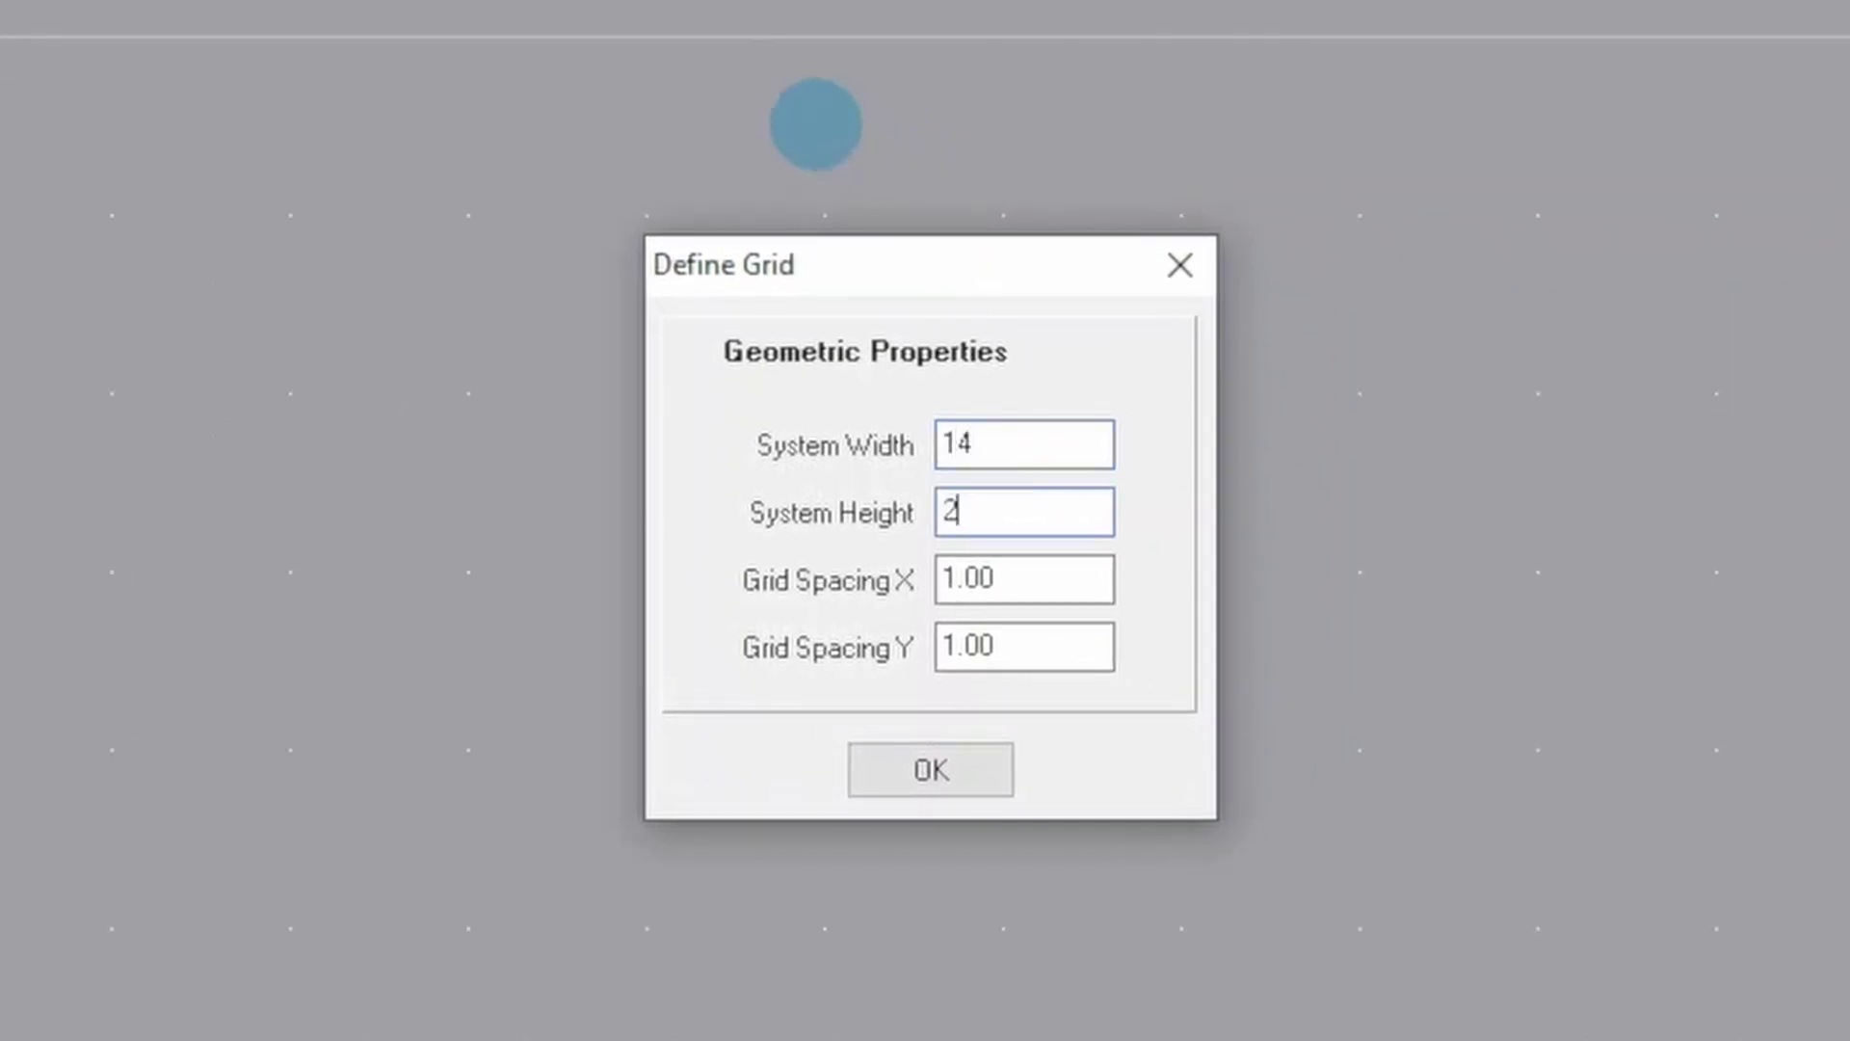
key(Tab)
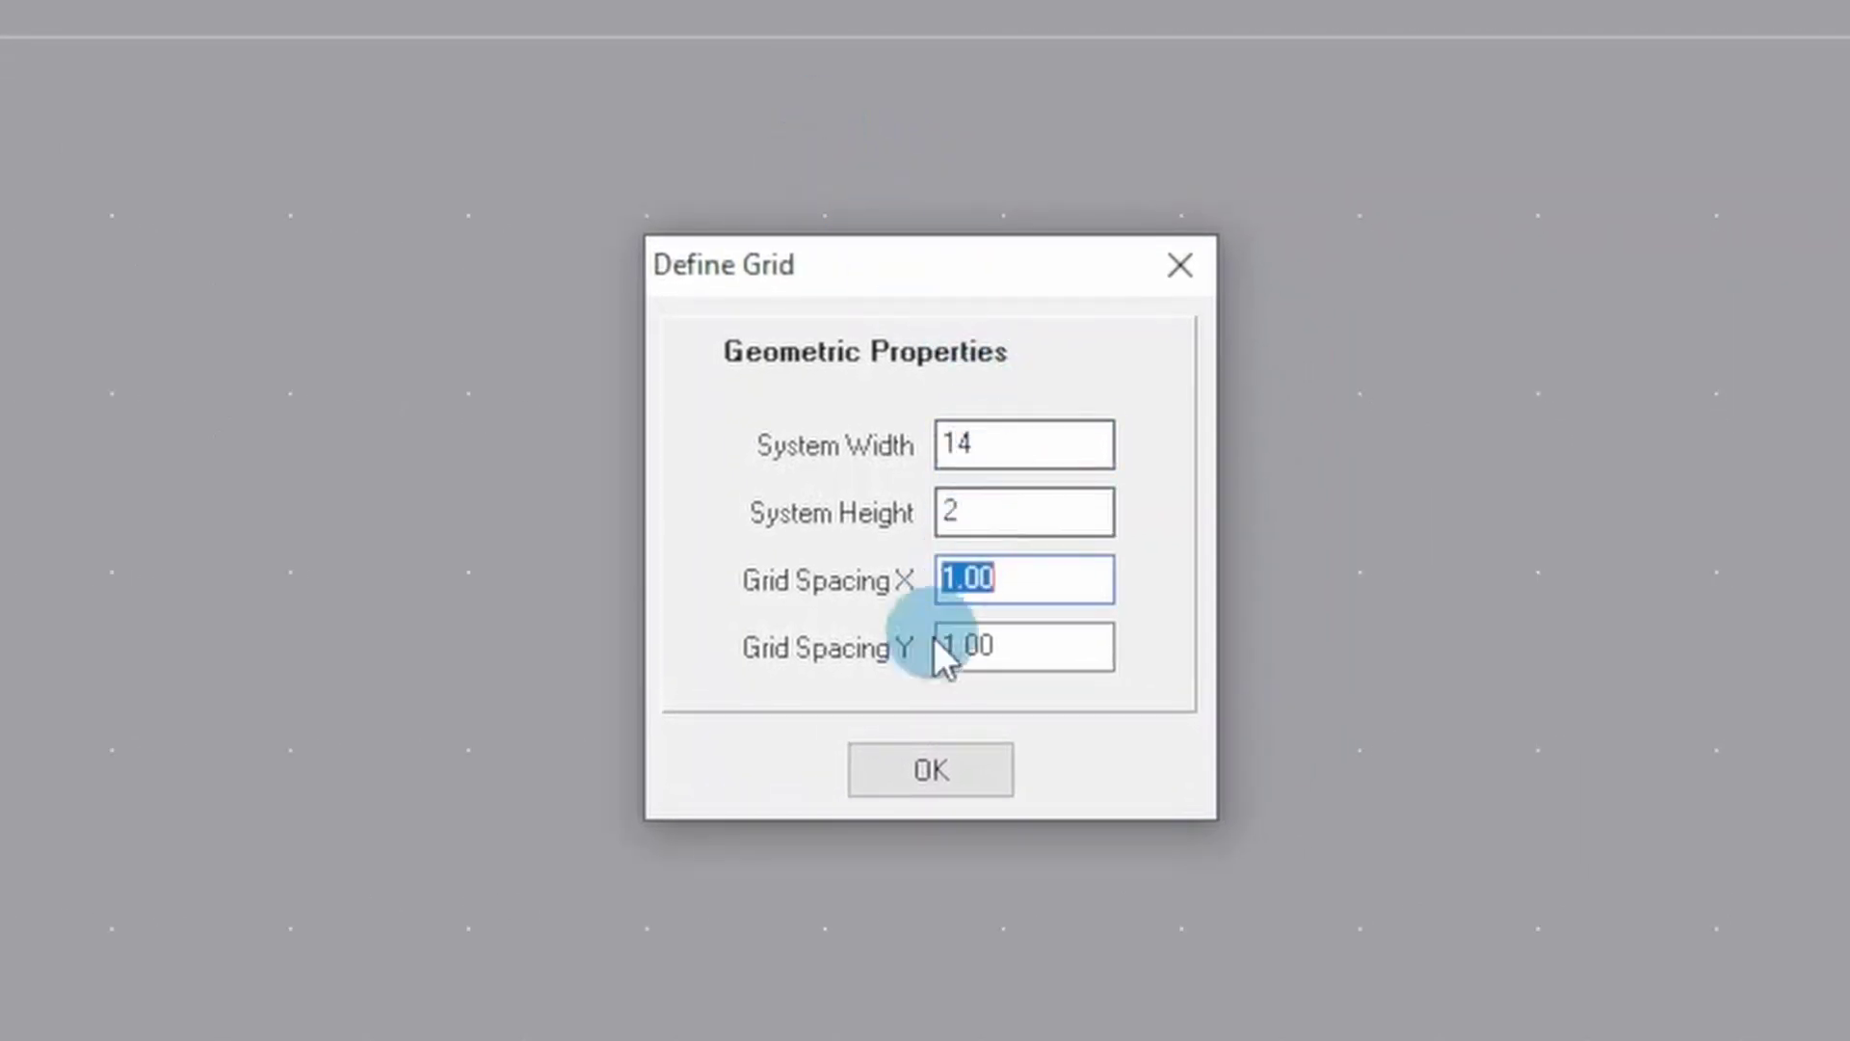
click(893, 777)
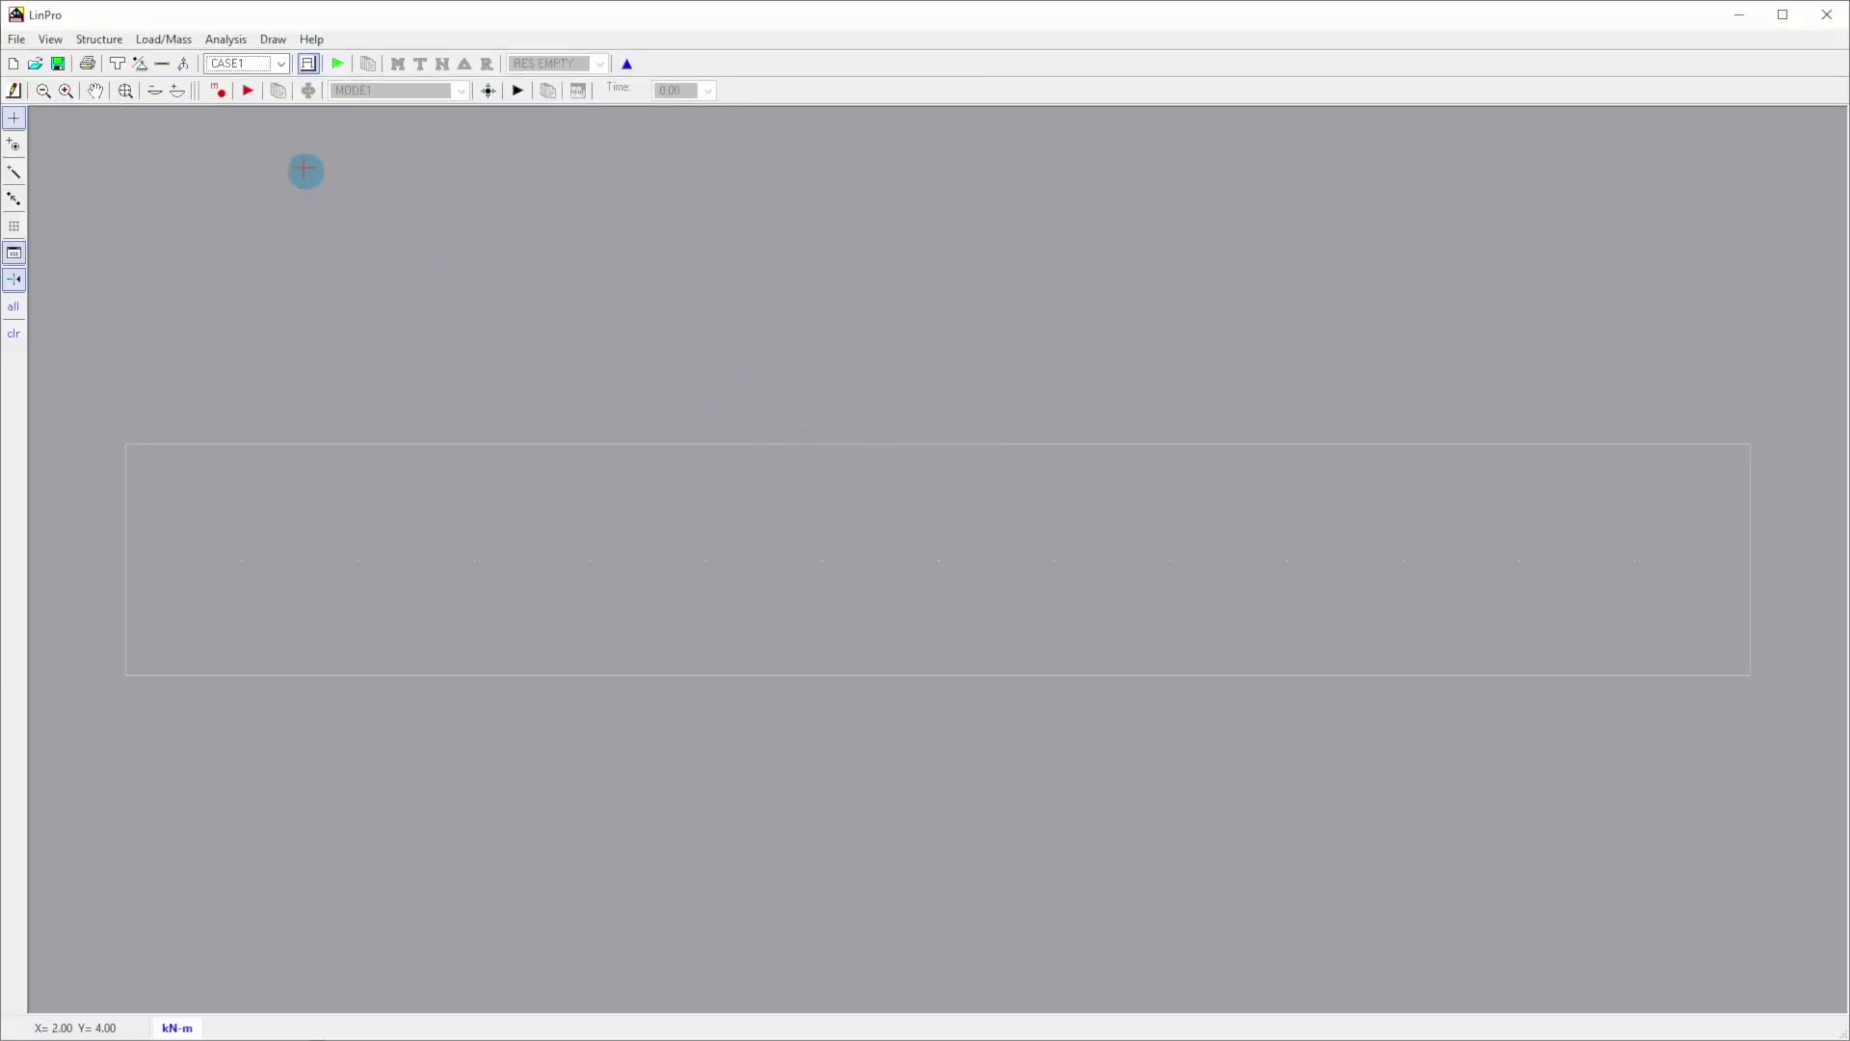
- Choose a larger size for the Arial diagram font in the drawing settings
click(272, 40)
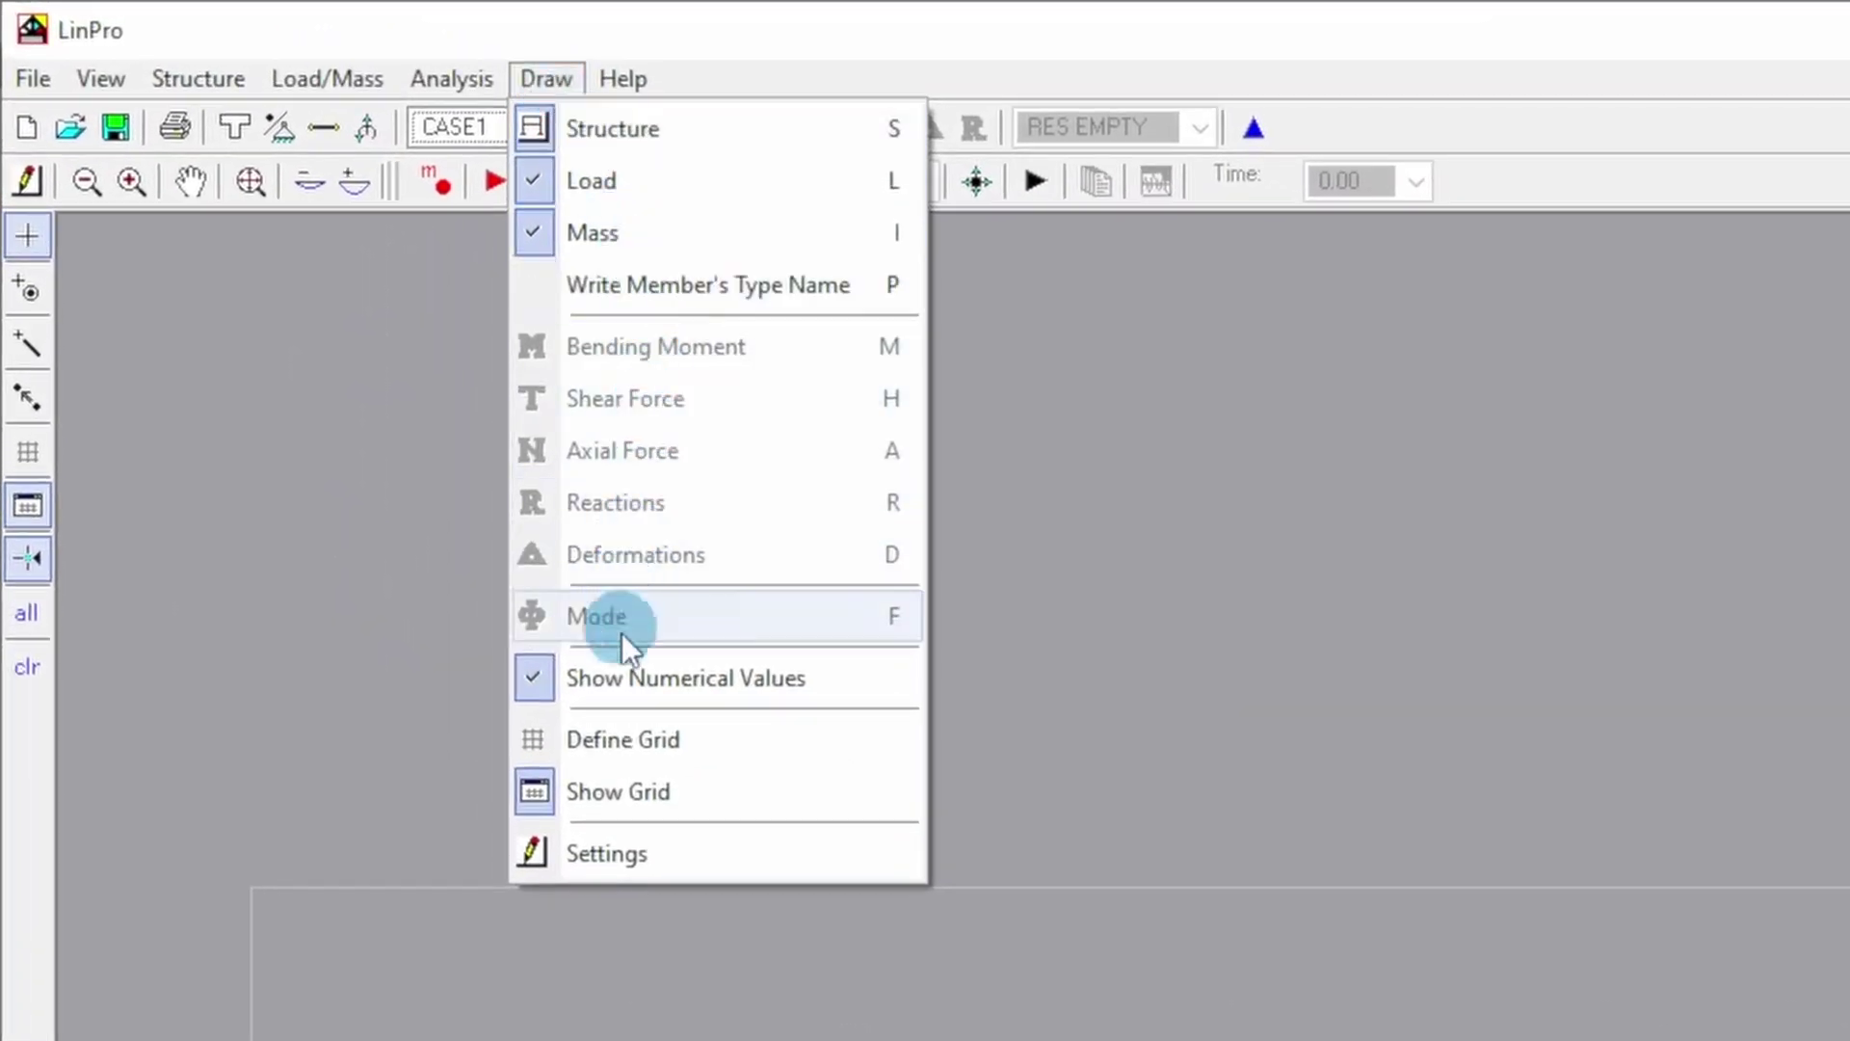
click(607, 848)
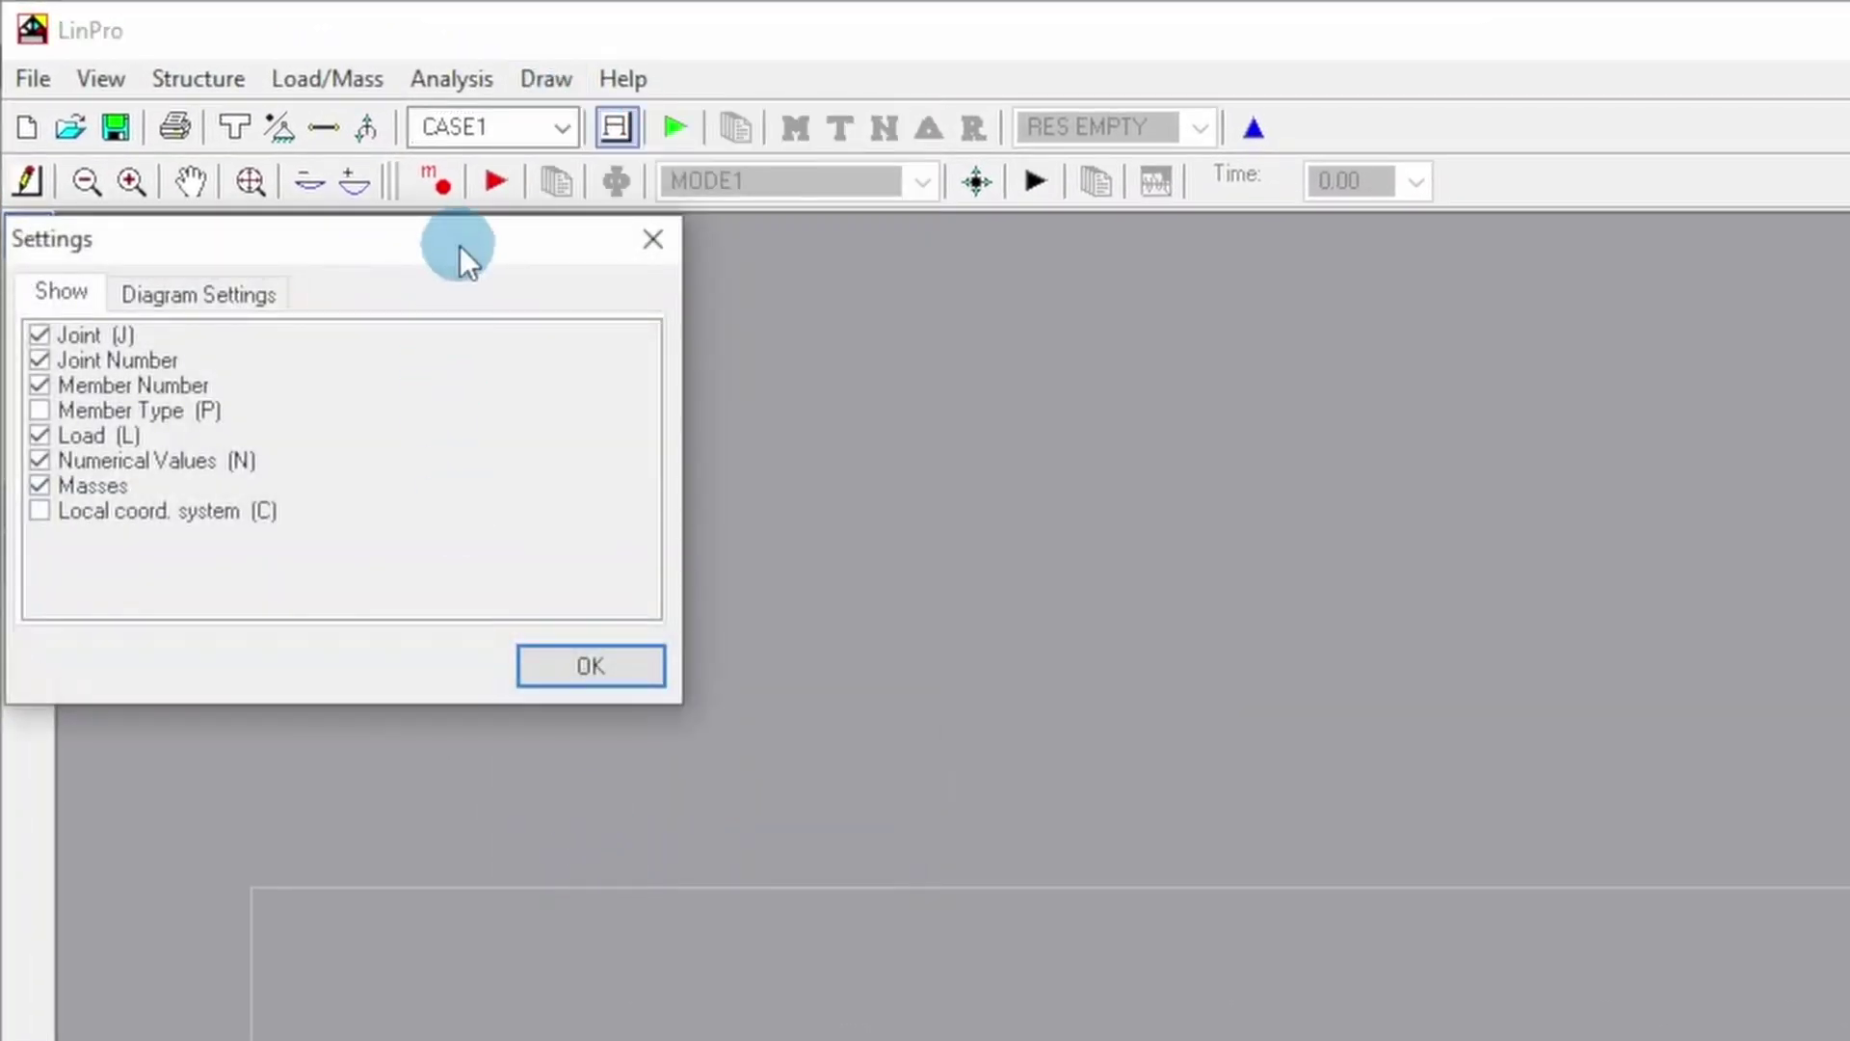
drag(460, 247, 1712, 380)
drag(1295, 268, 1038, 243)
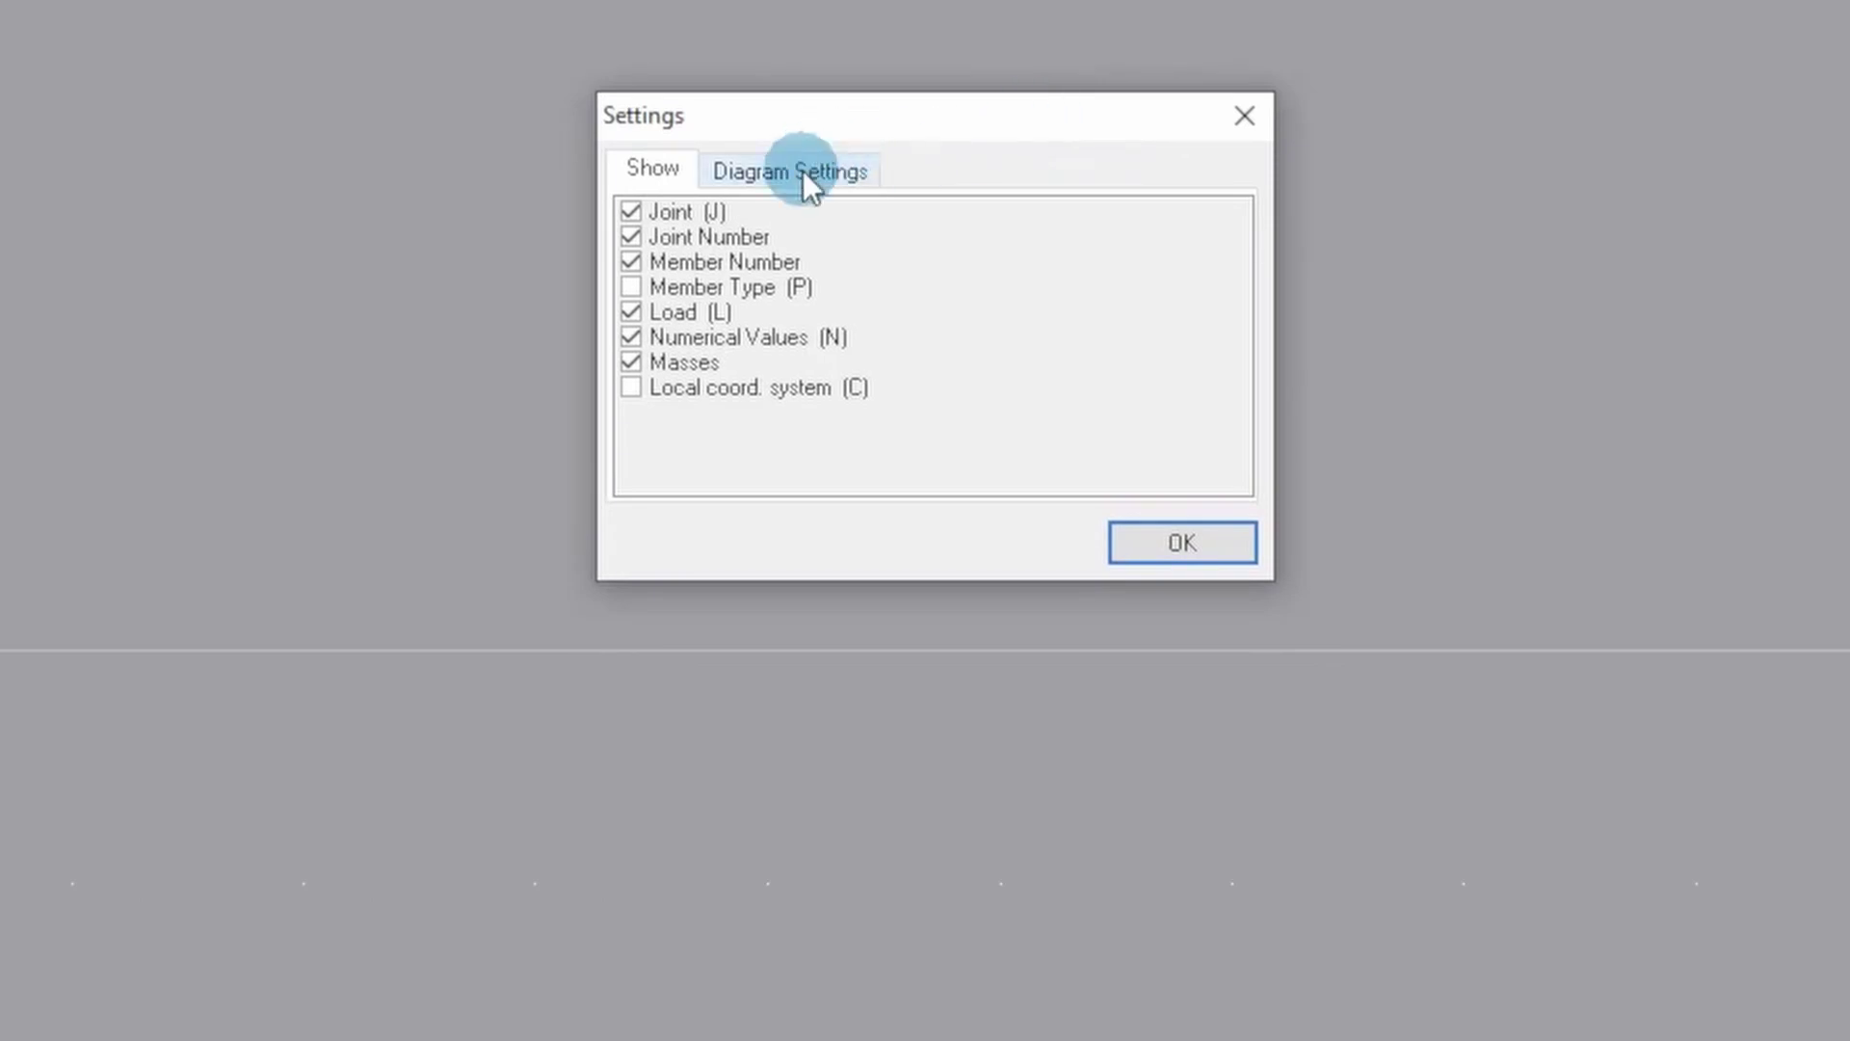
click(806, 175)
click(677, 239)
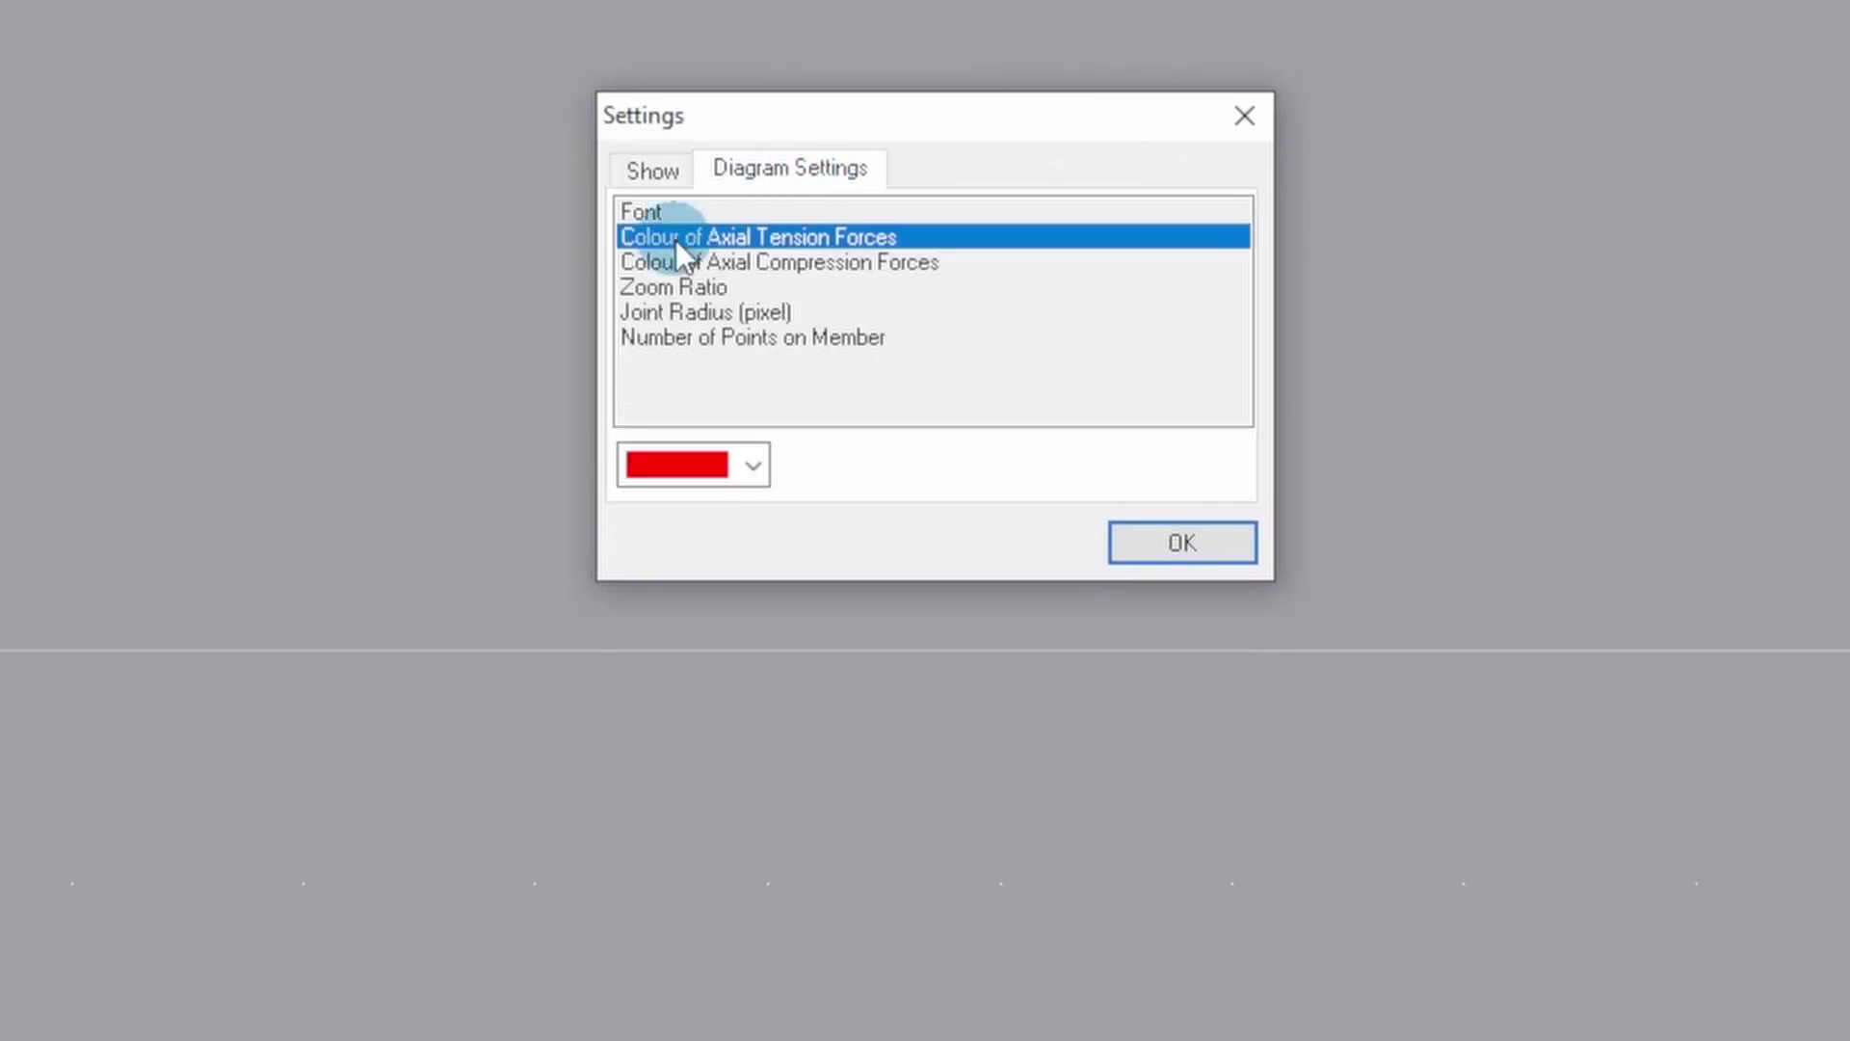
double_click(661, 210)
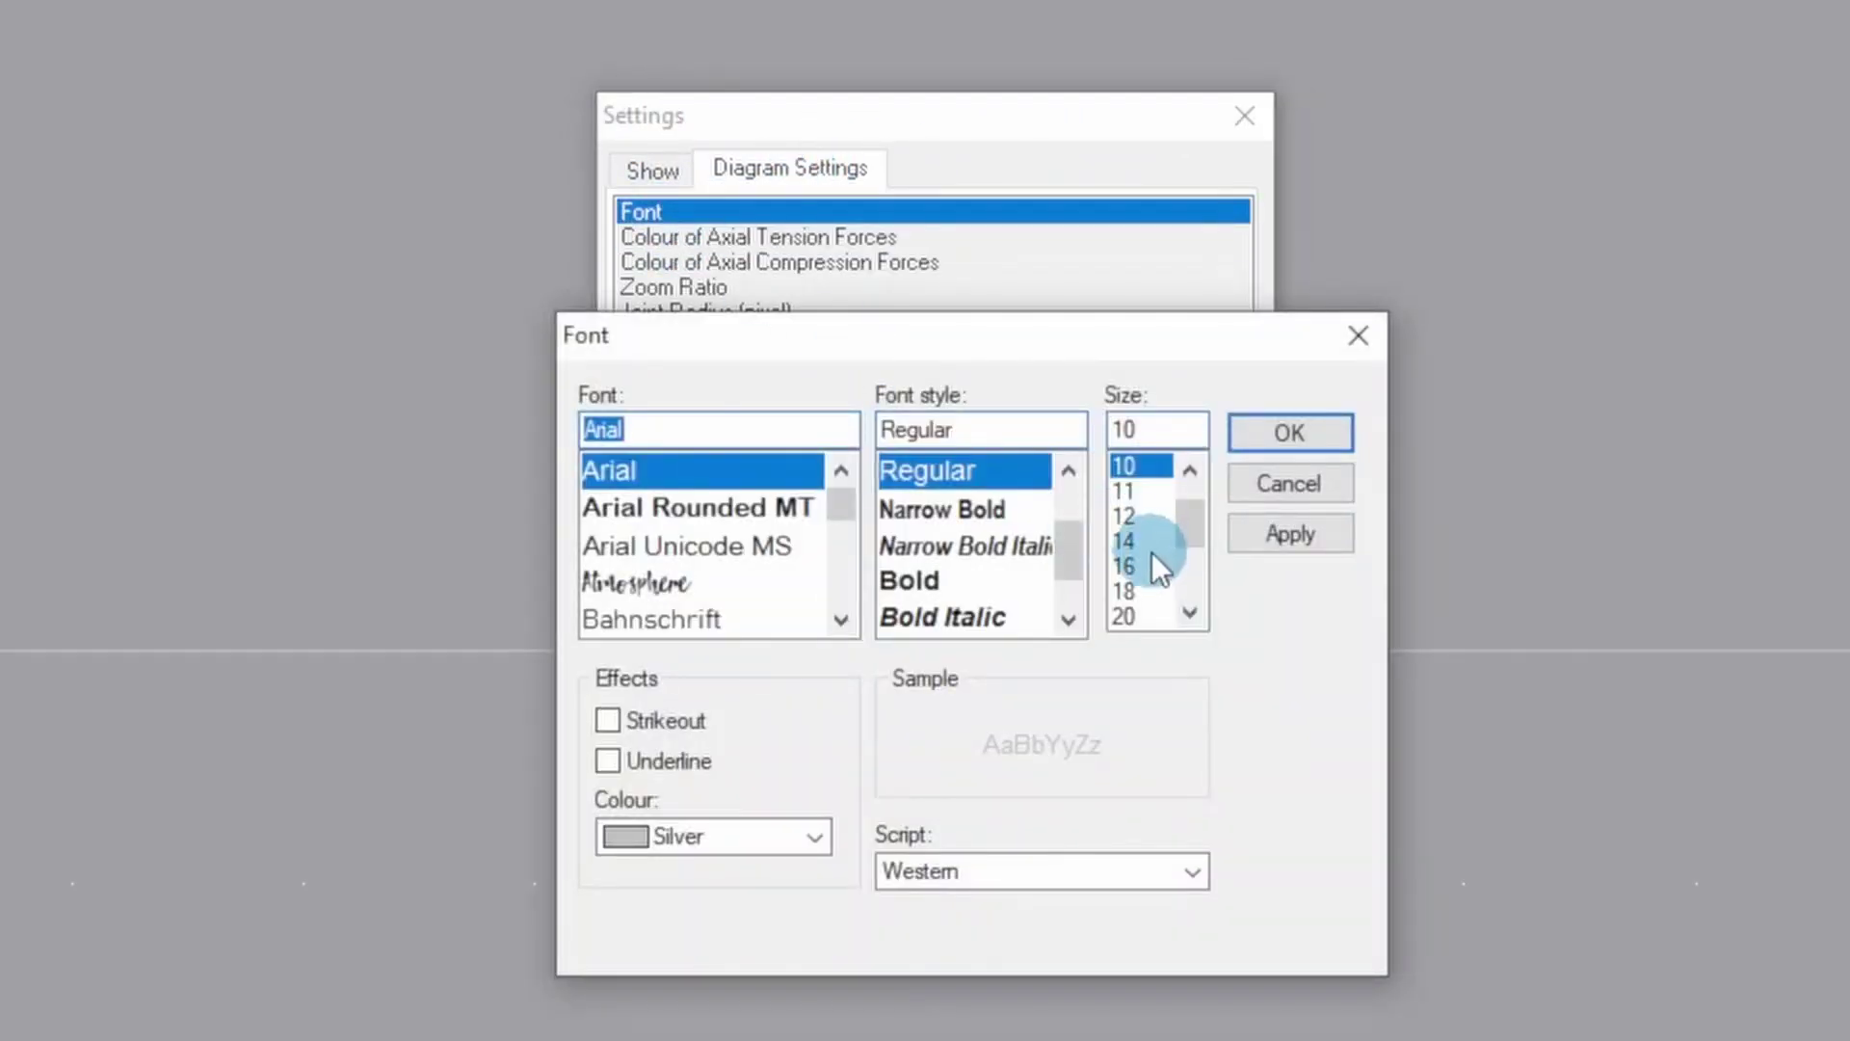
click(1149, 547)
click(1287, 432)
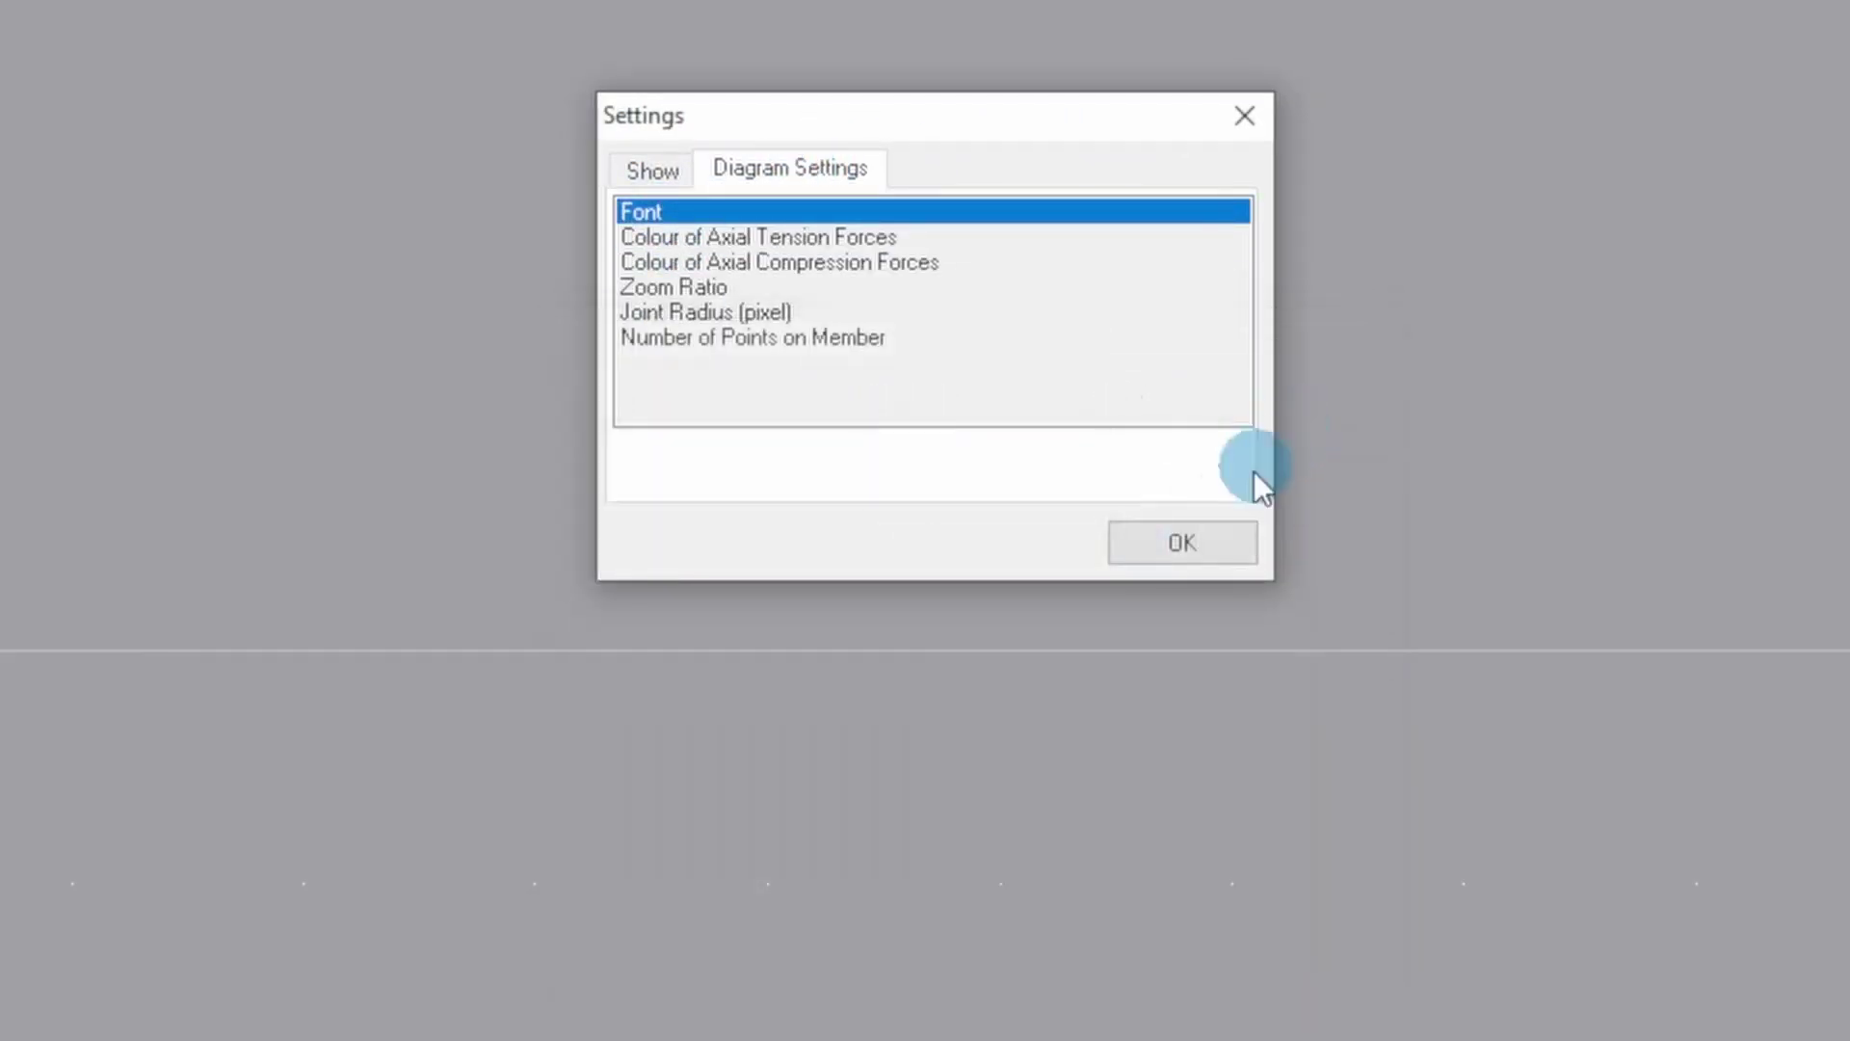
click(1202, 546)
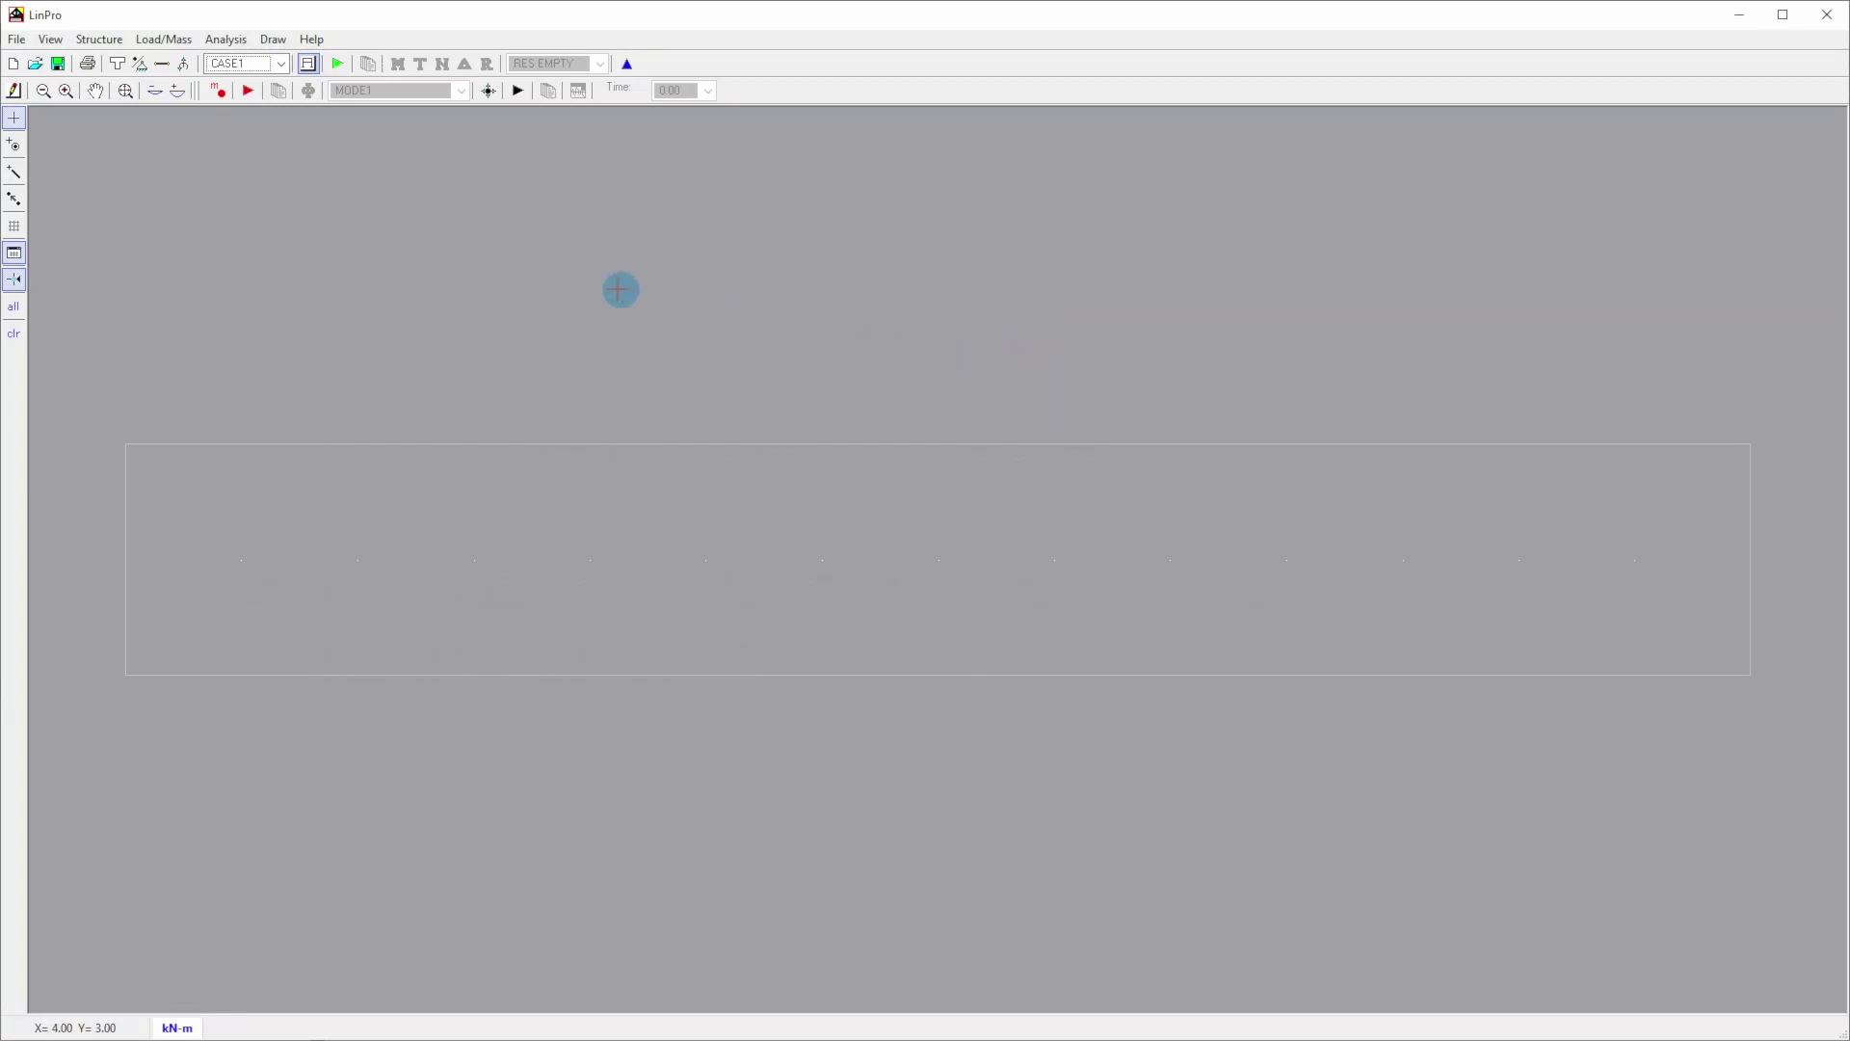
- Add the first beam joint at X 0, Y 1 as a pinned support restrained in RX and RY
click(142, 66)
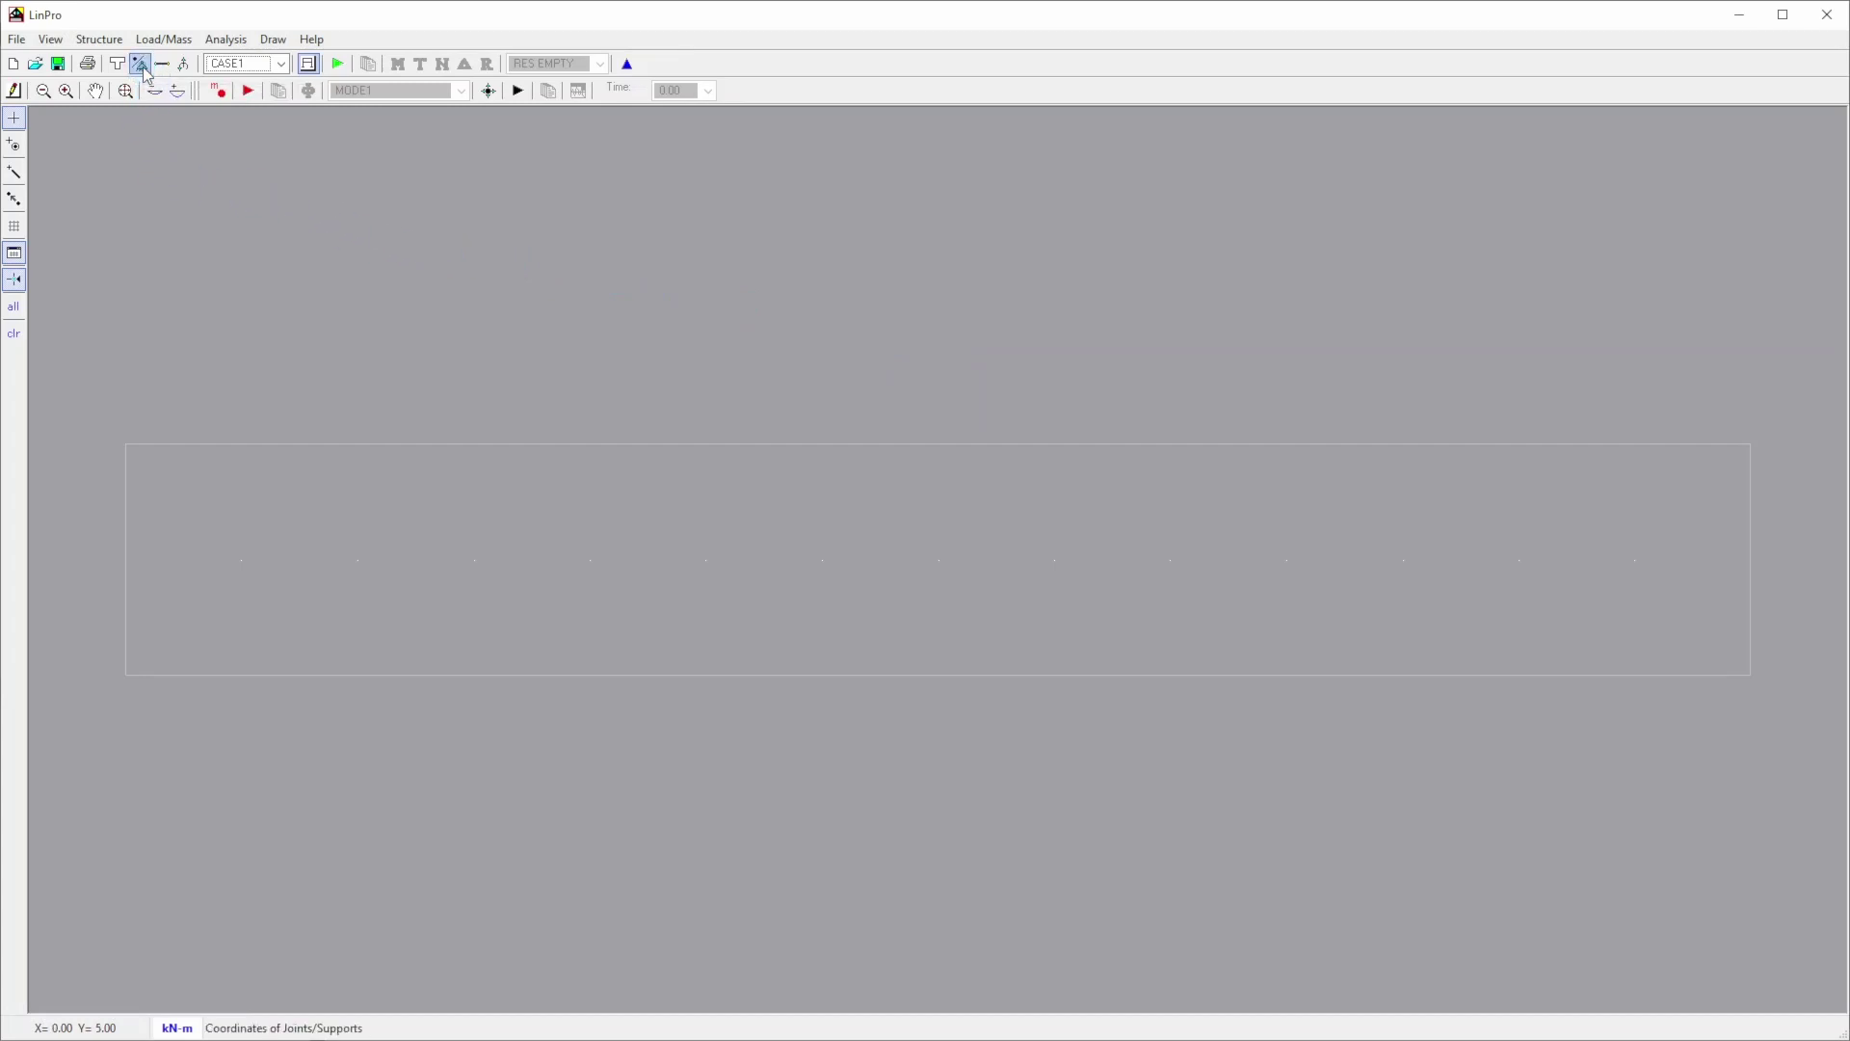
drag(256, 120, 994, 194)
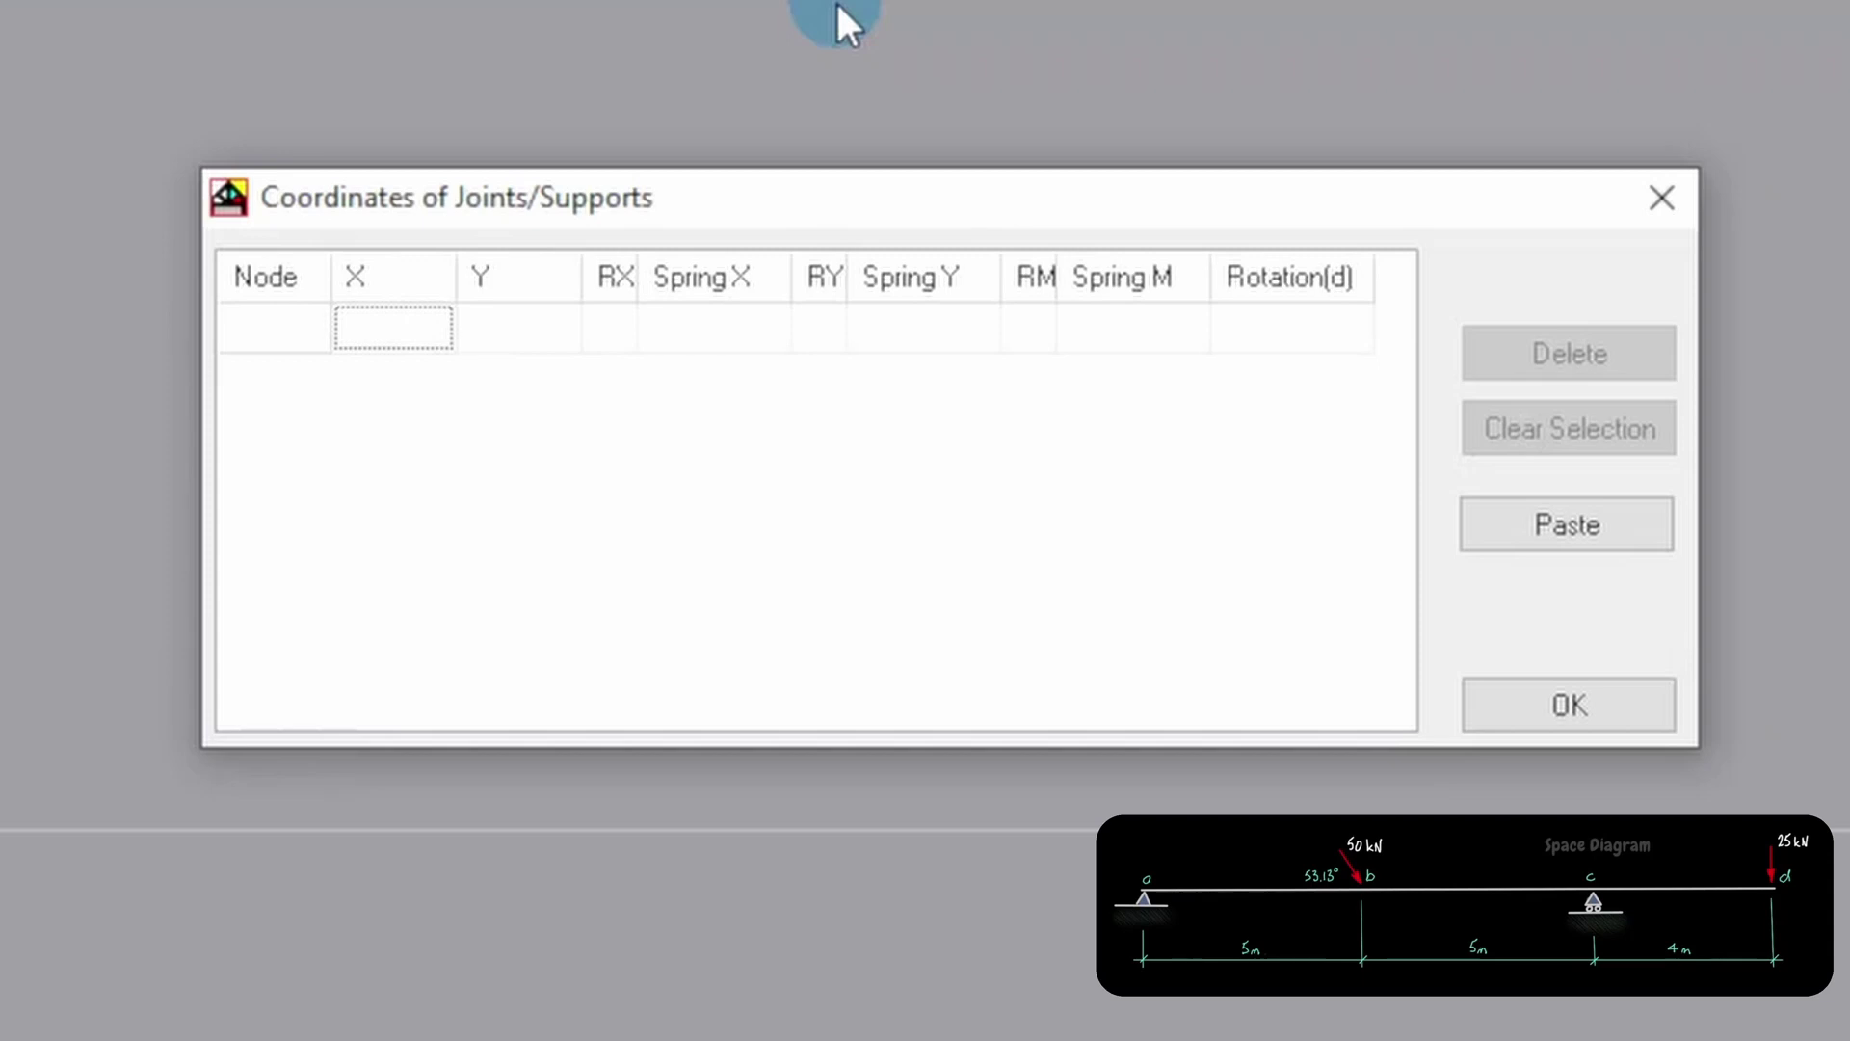
text(0)
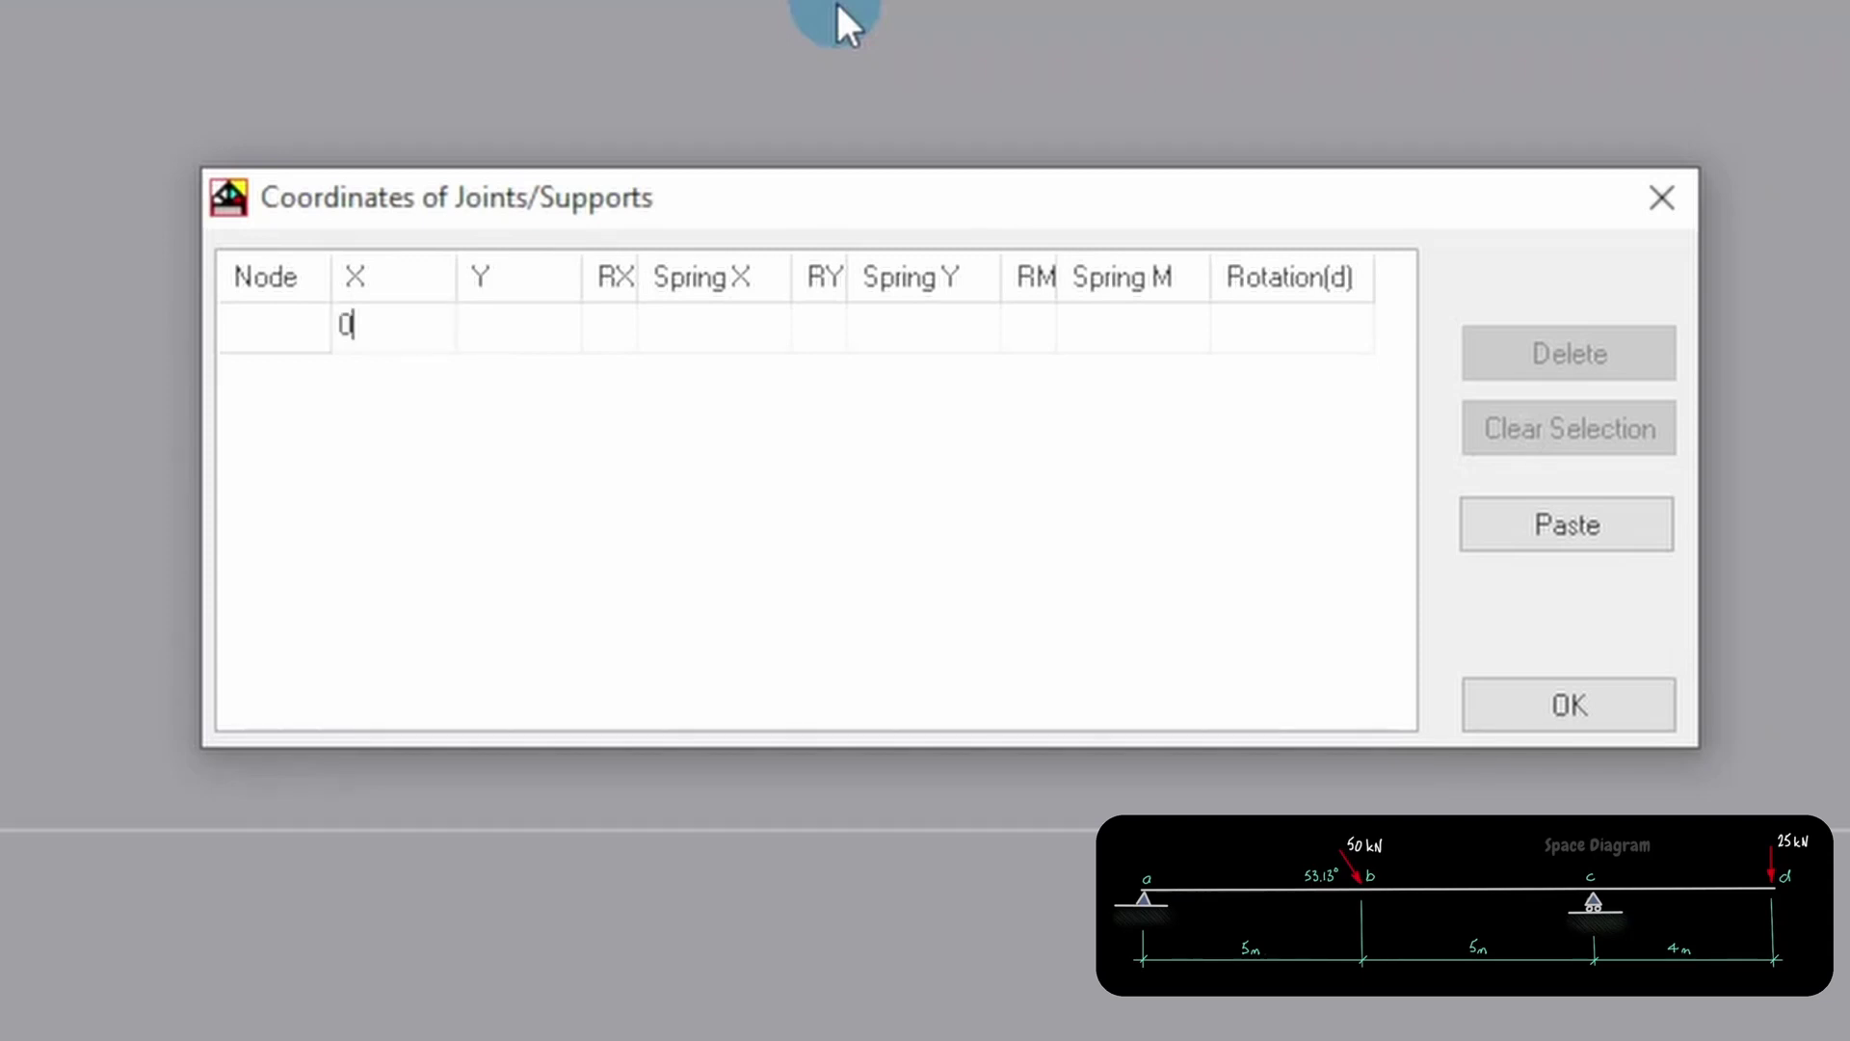
key(Tab)
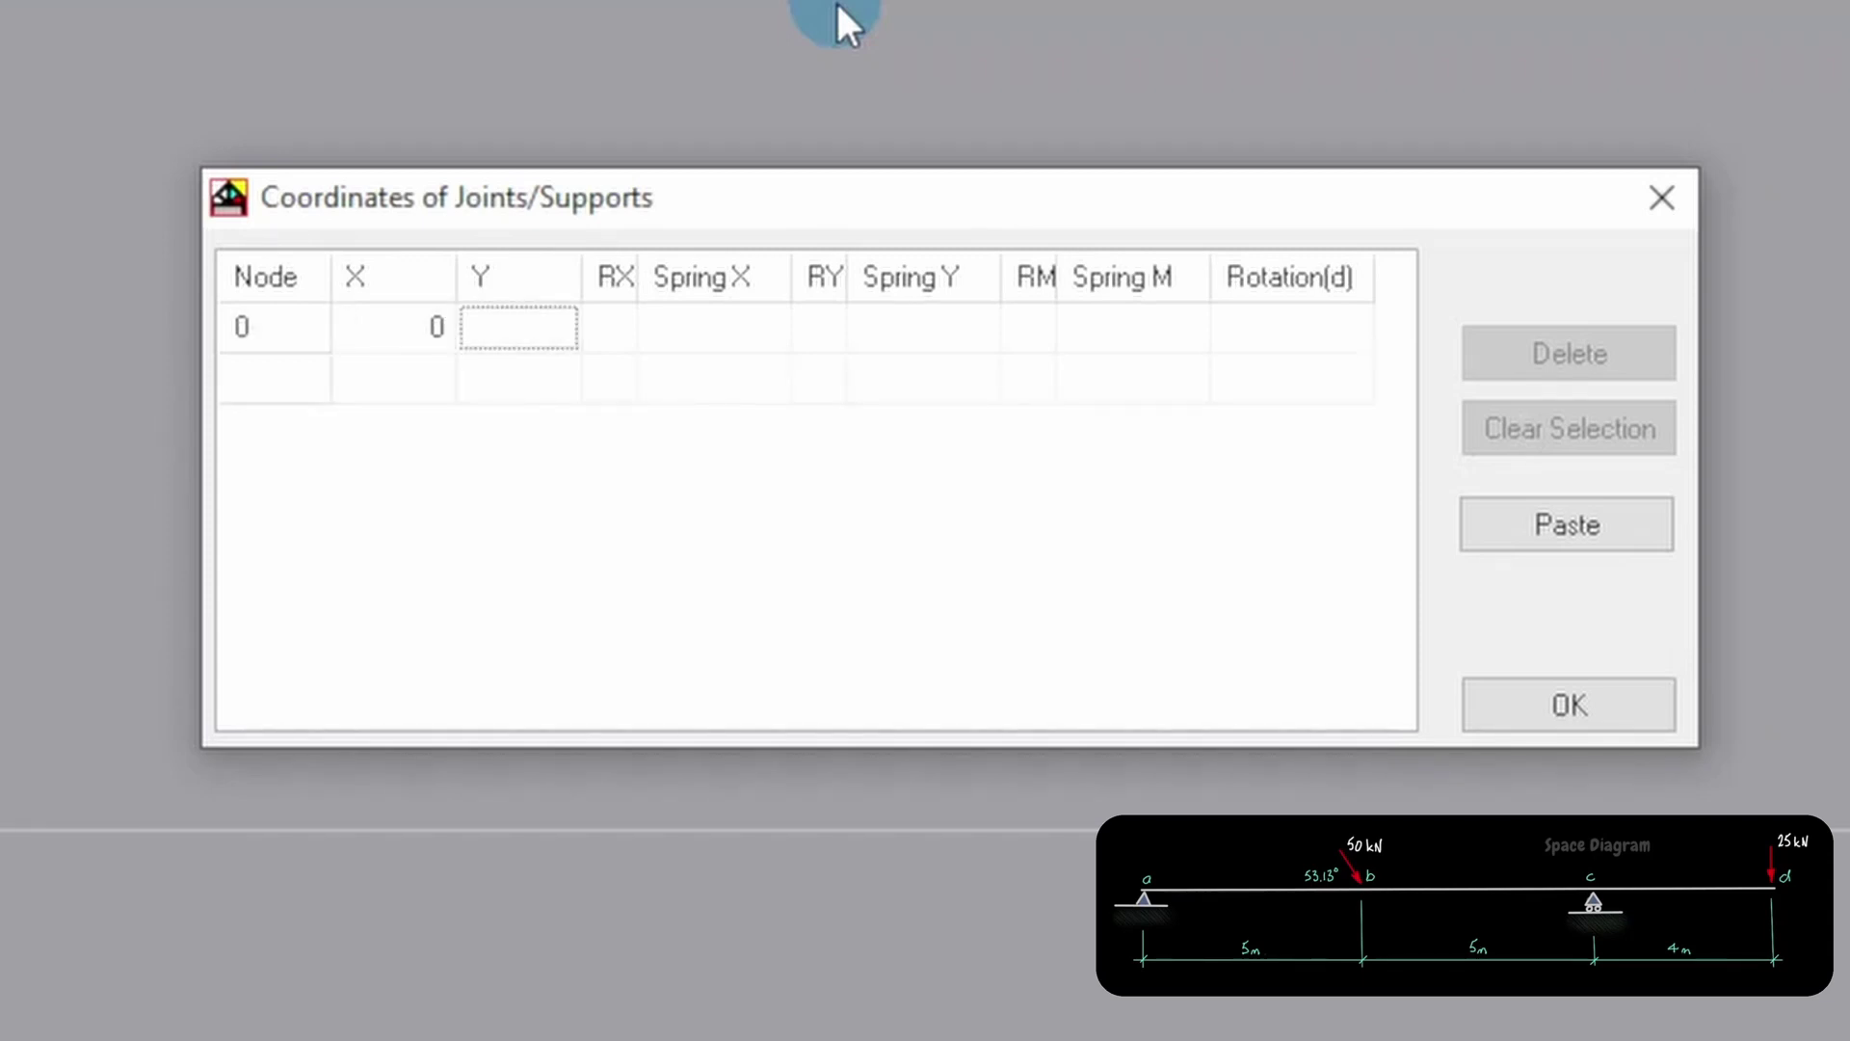
text(1)
key(Tab)
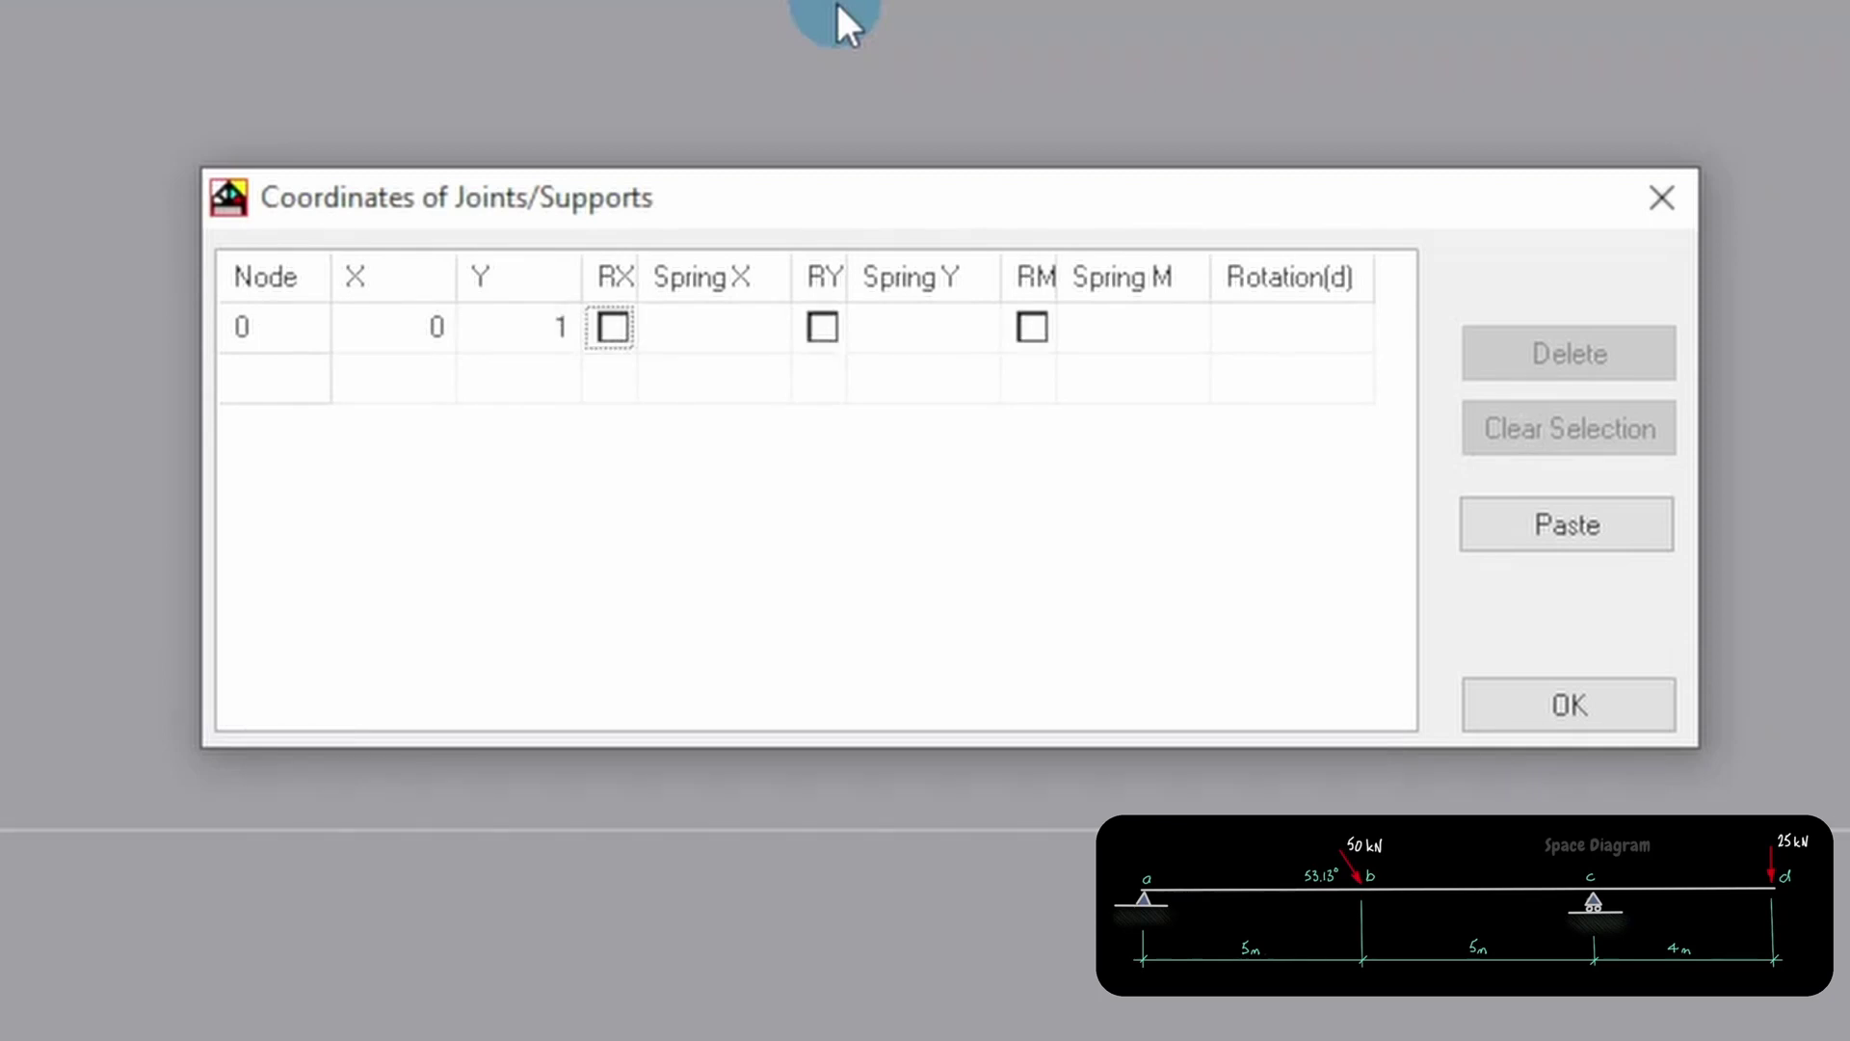
key(space)
key(Tab)
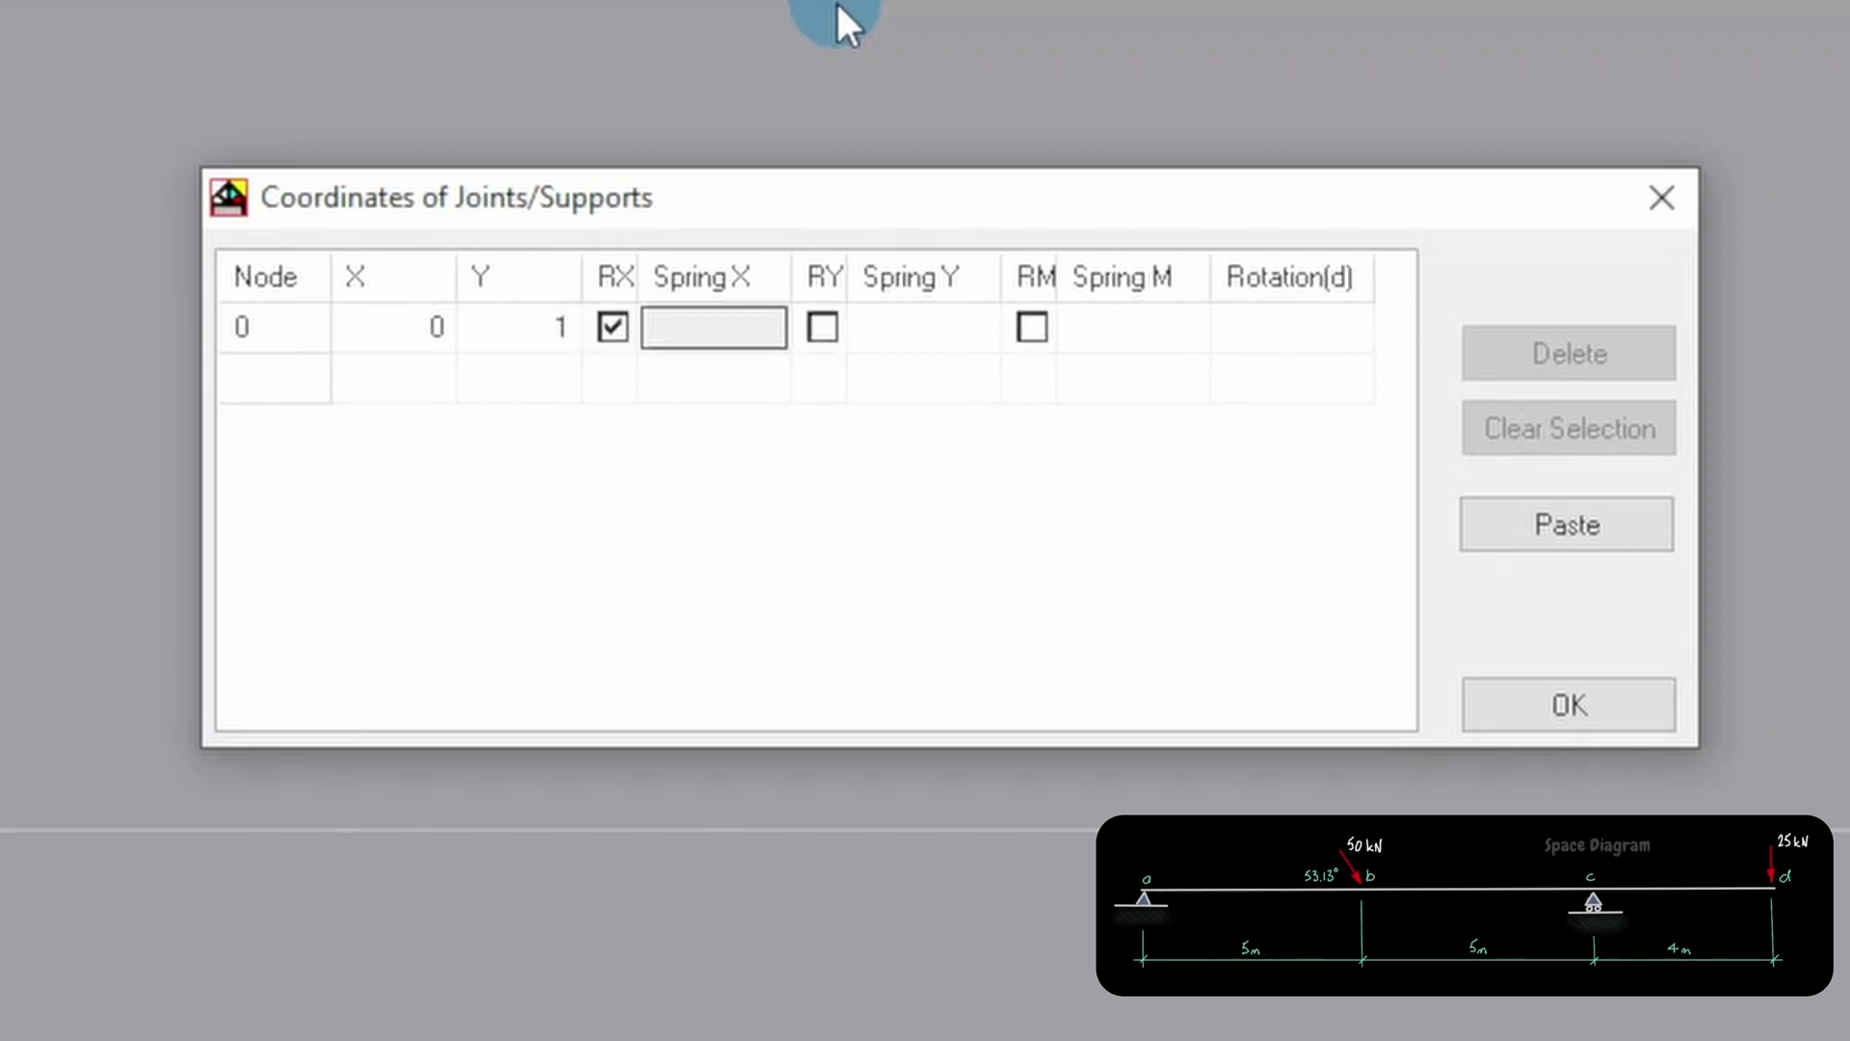
key(Tab)
key(space)
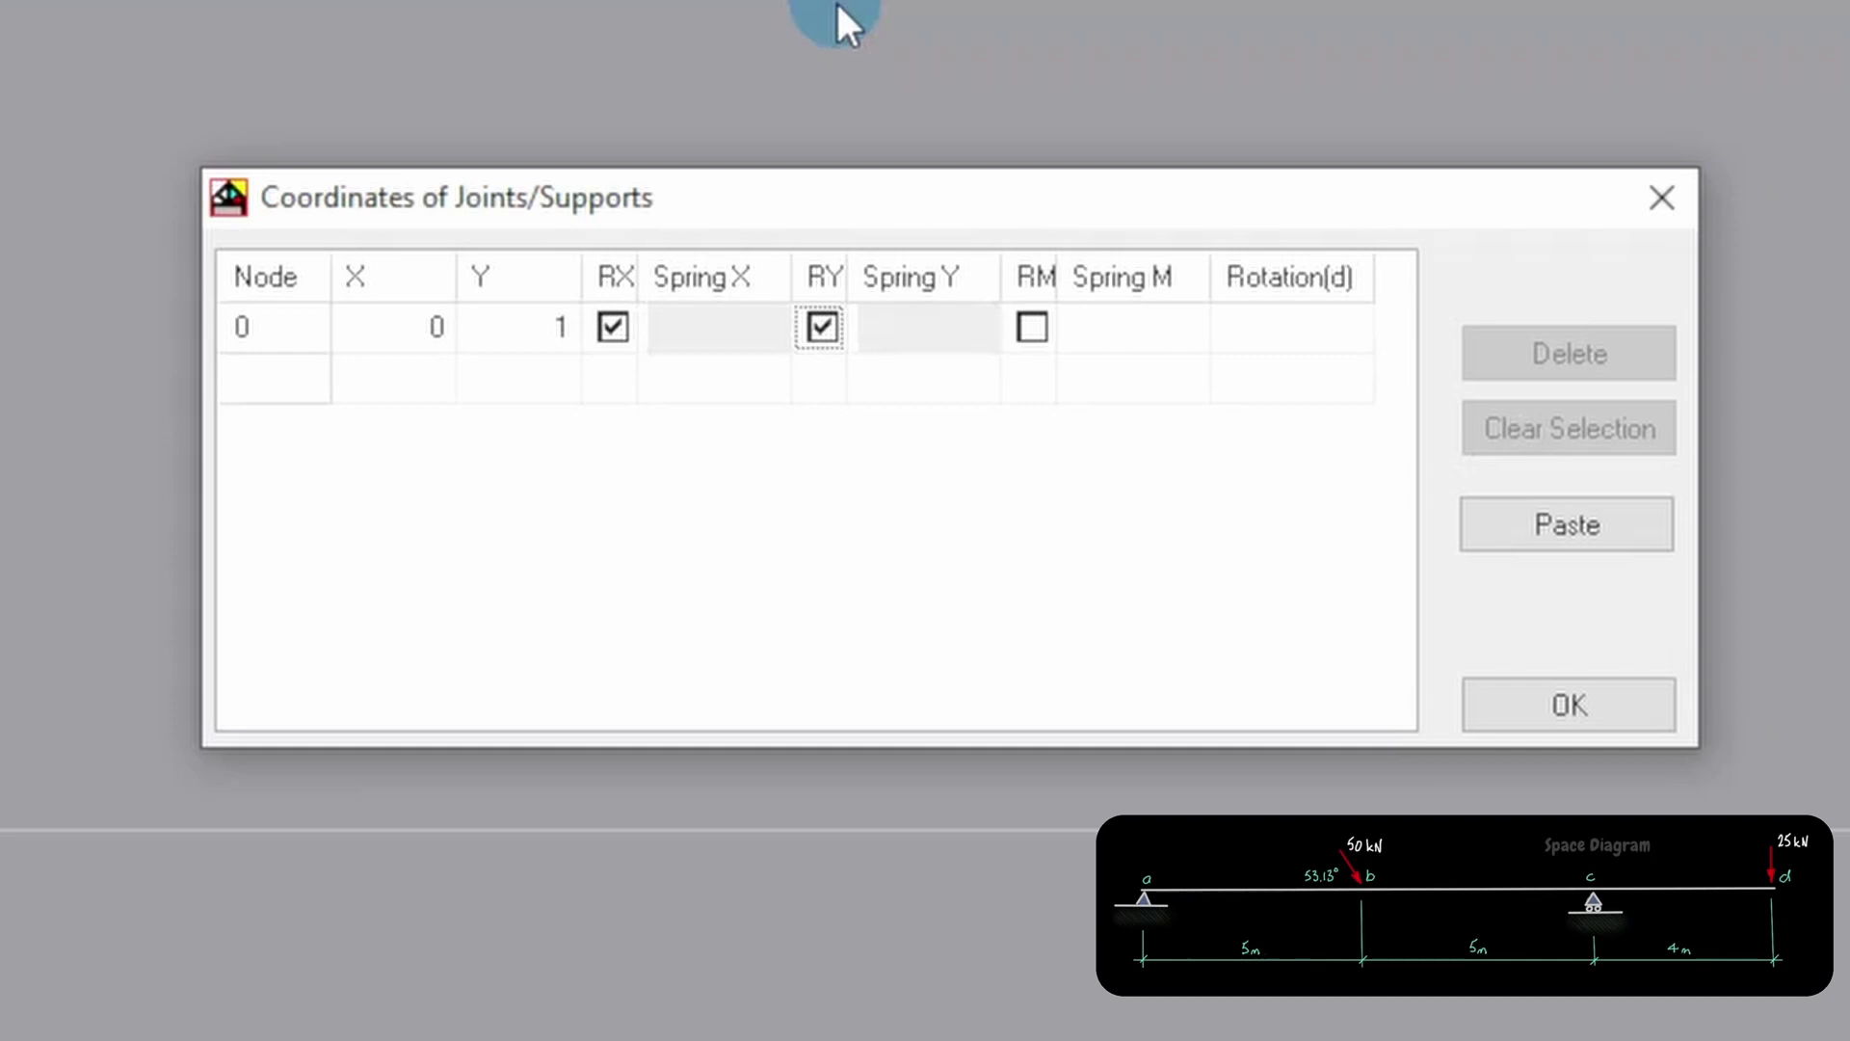
key(Tab)
key(Tab)
key(Tab)
key(Tab)
key(Tab)
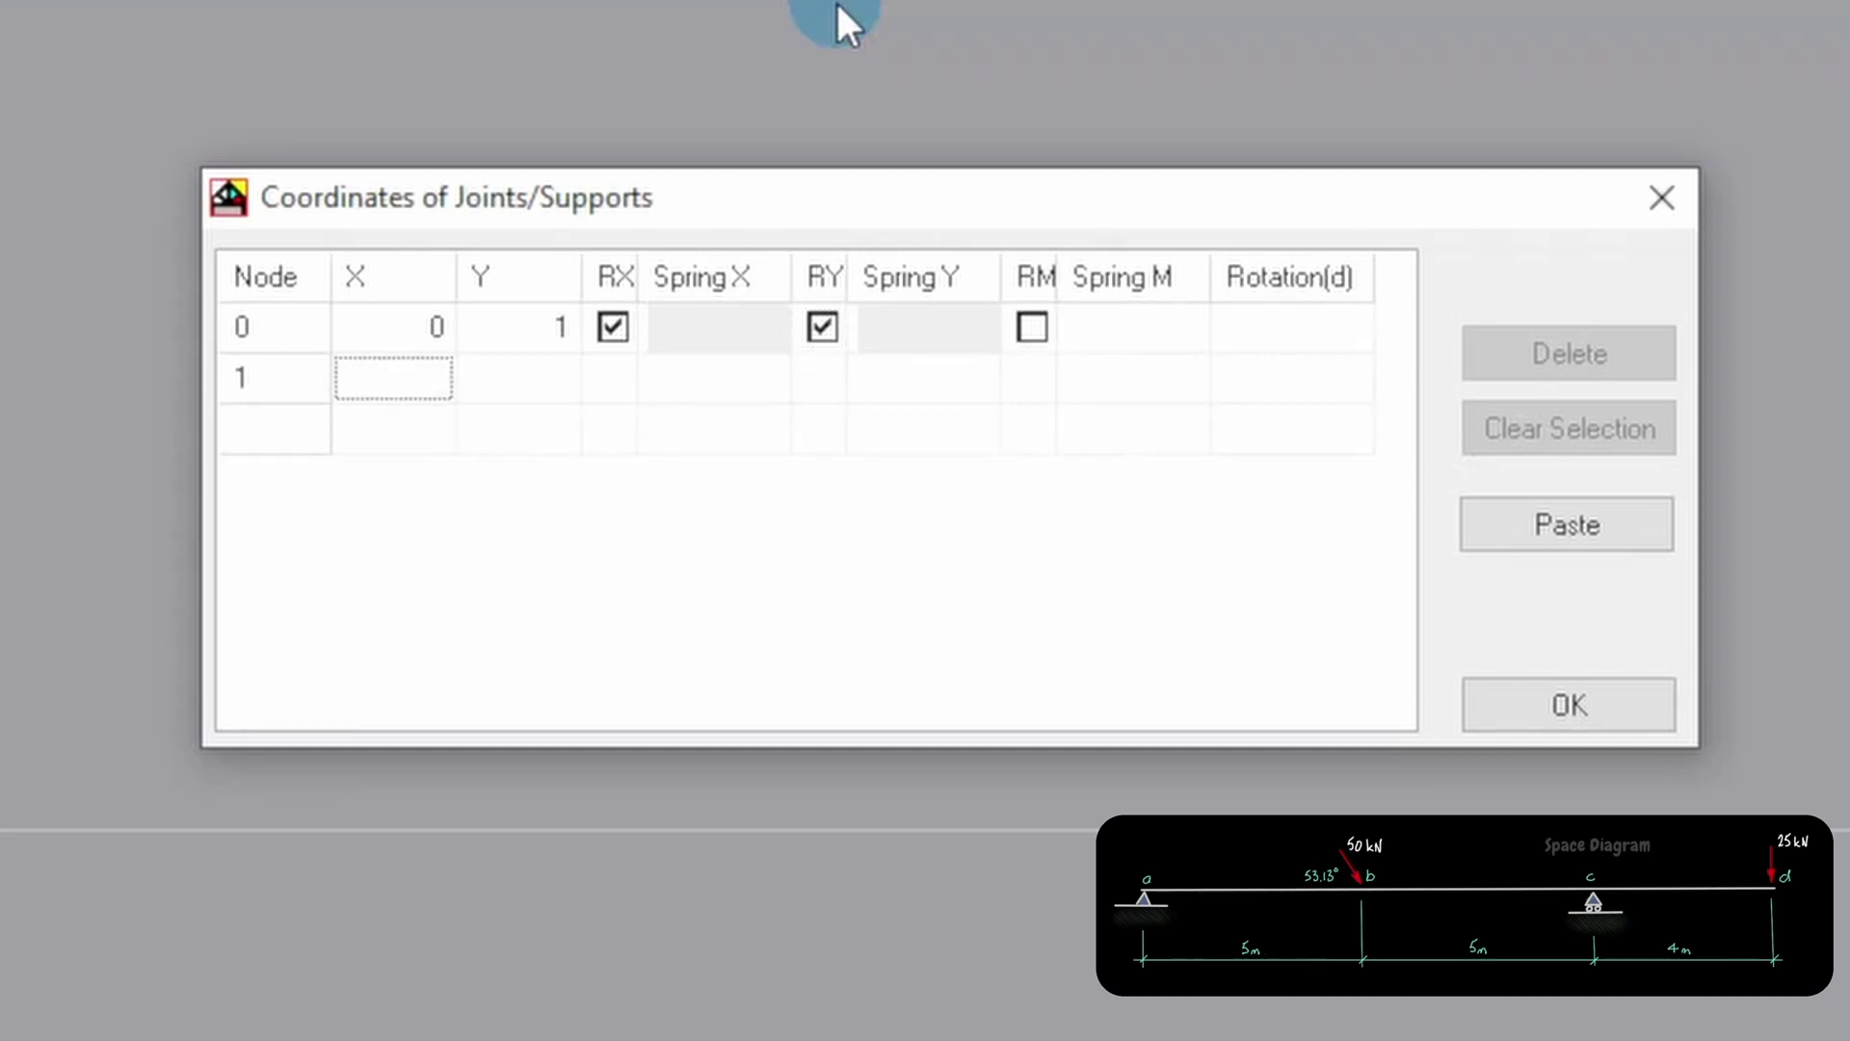
- Add an unrestrained joint at X 5, Y 1 to the joint coordinates
text(5)
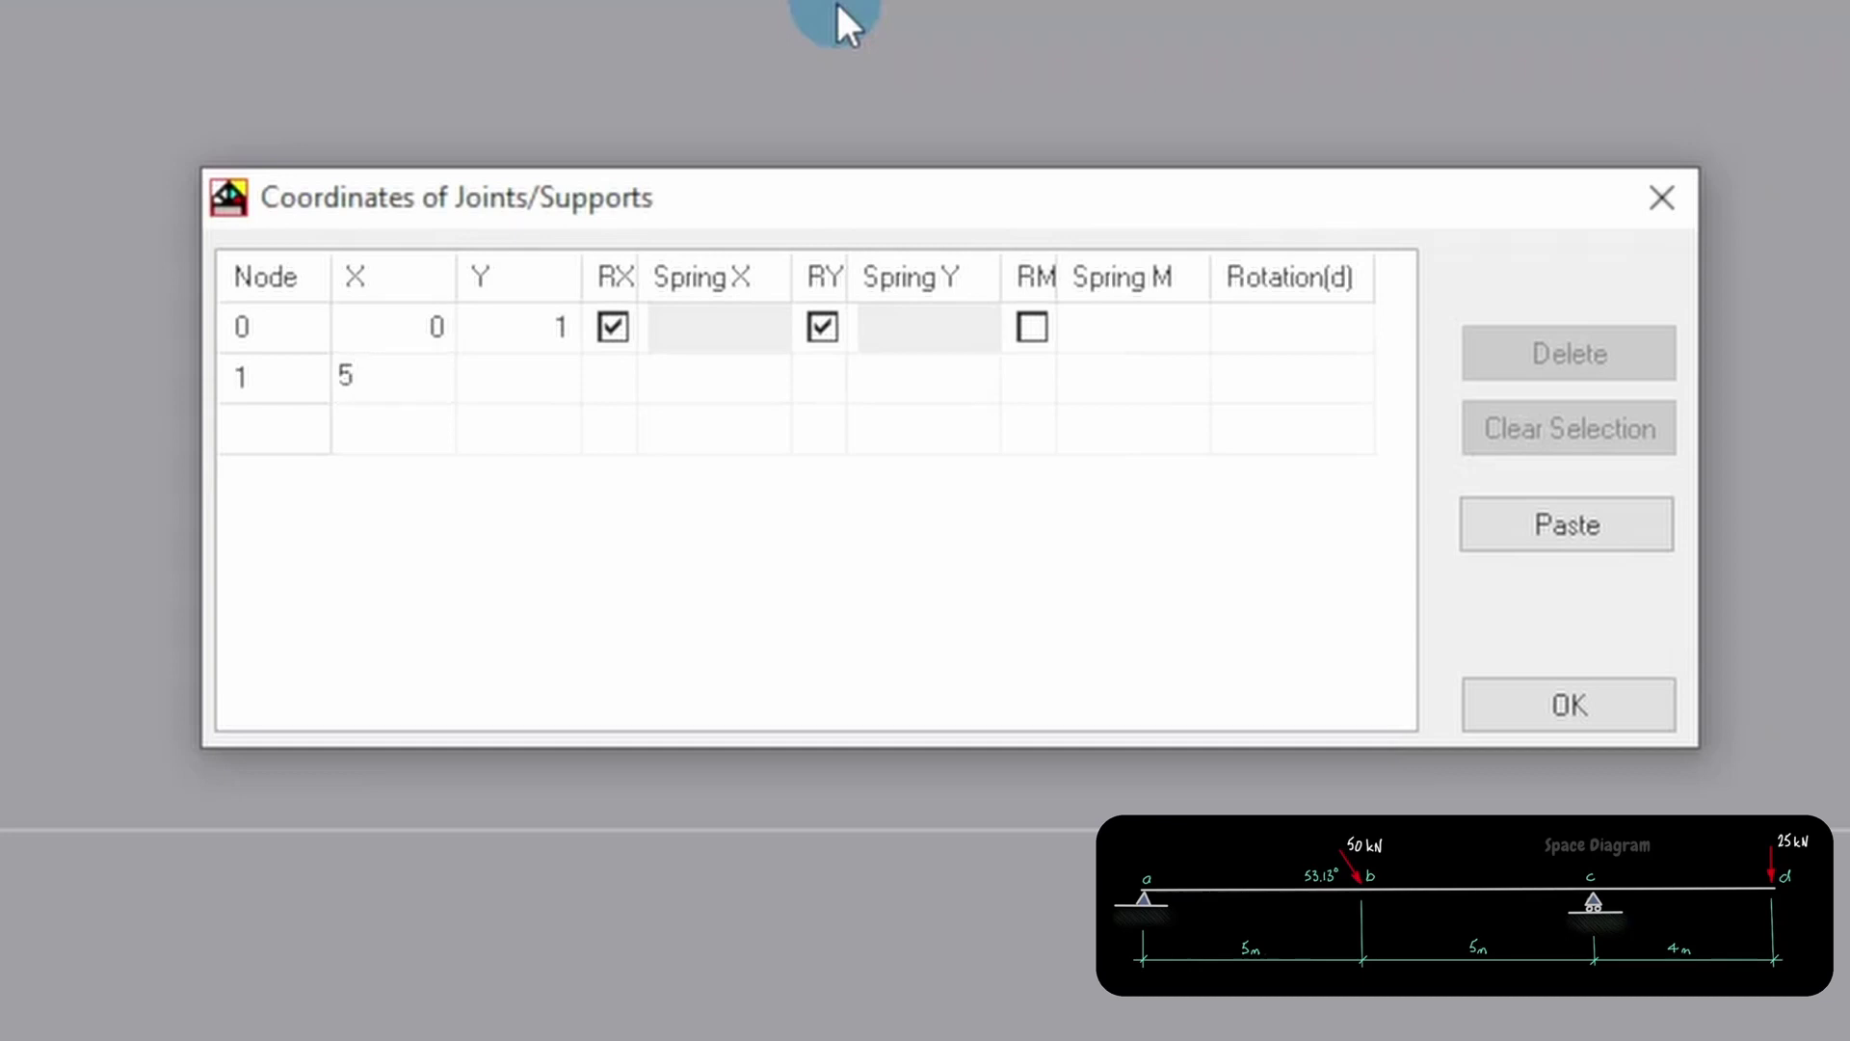
key(Tab)
text(1)
key(Tab)
key(Tab)
key(Tab)
key(Tab)
key(Tab)
key(Tab)
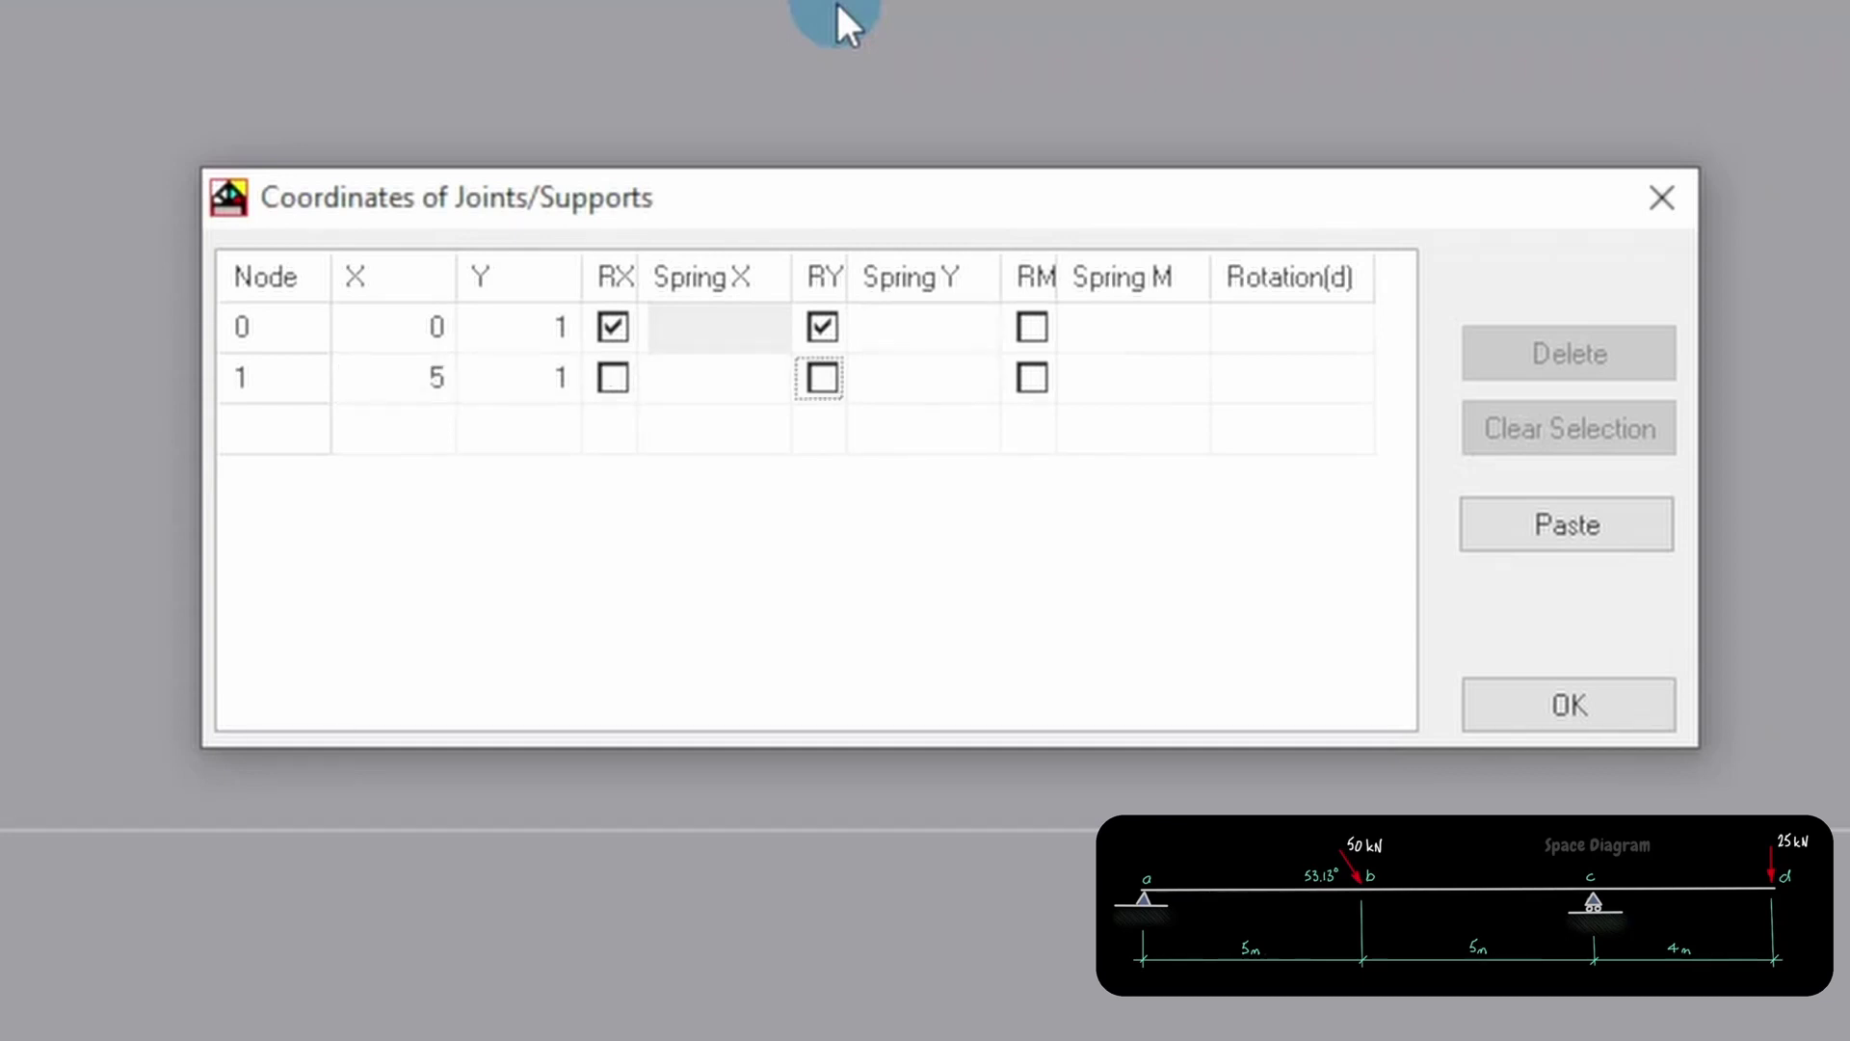
key(Tab)
key(Tab)
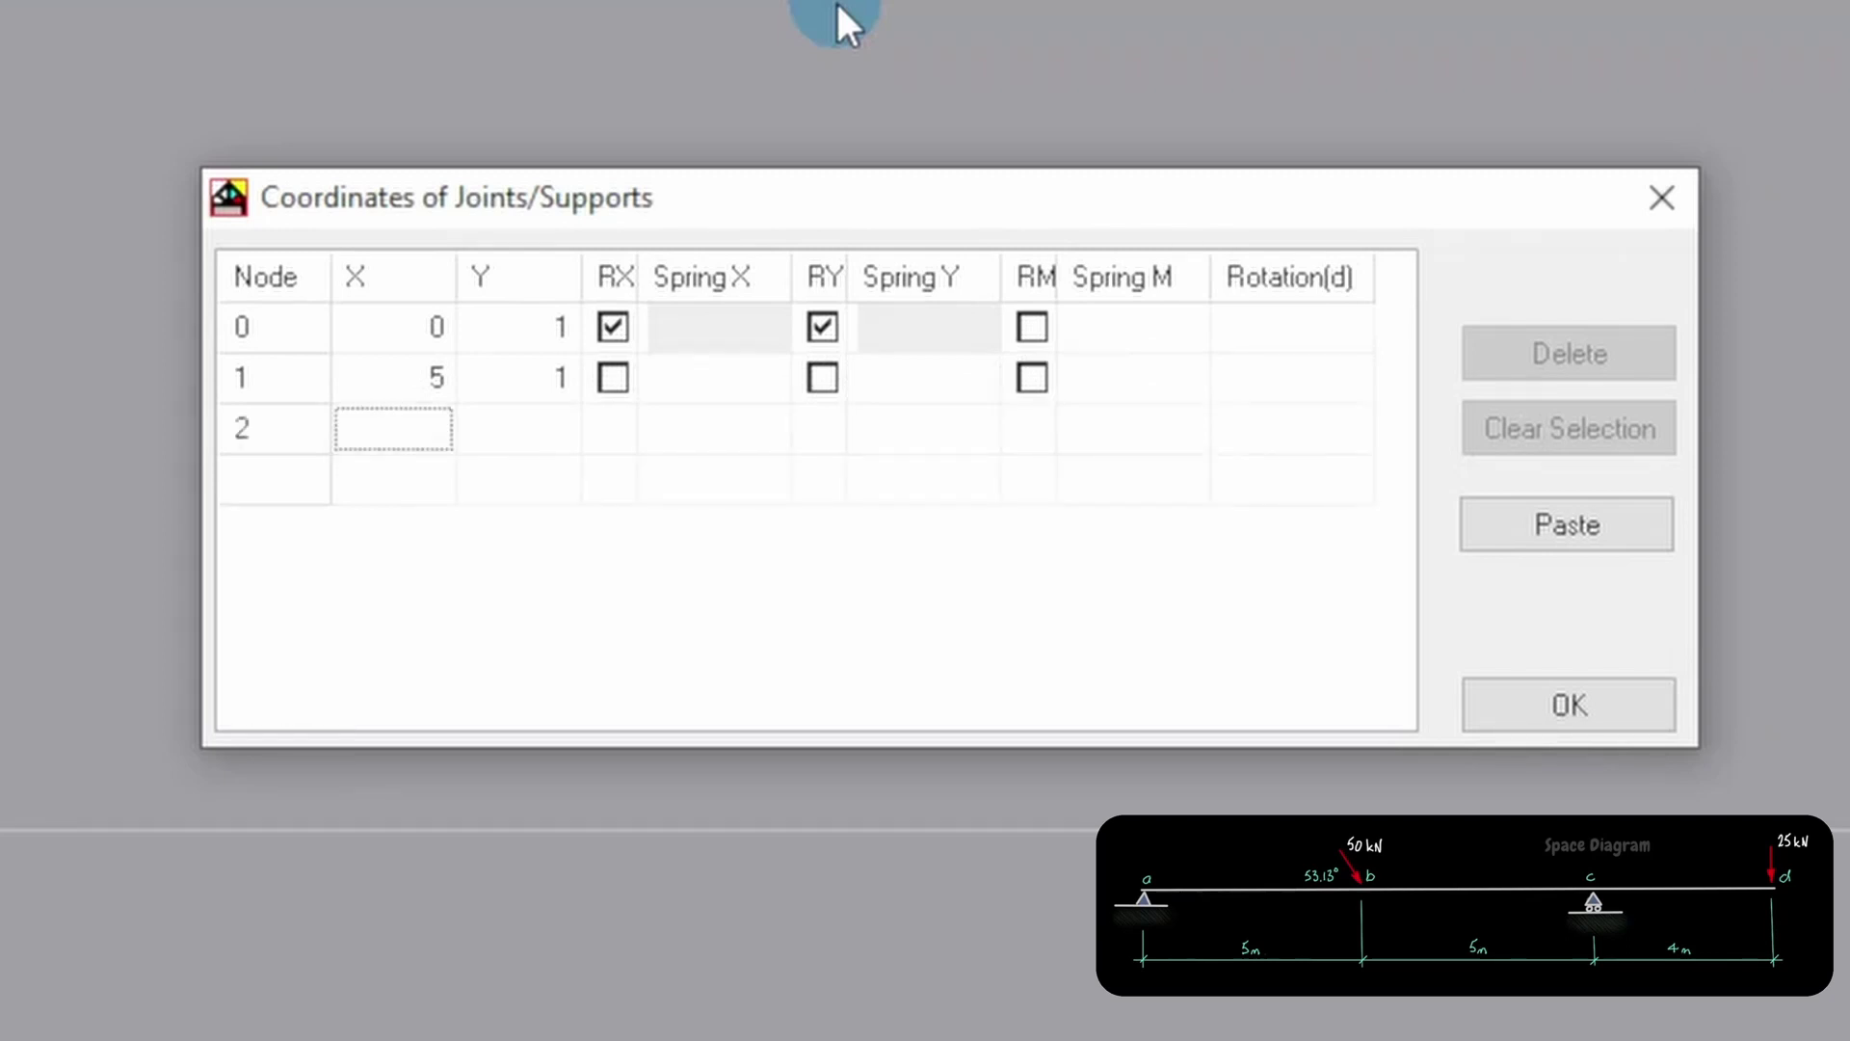
- Add a roller support joint at X 10, Y 1, restrained only in RY
text(10)
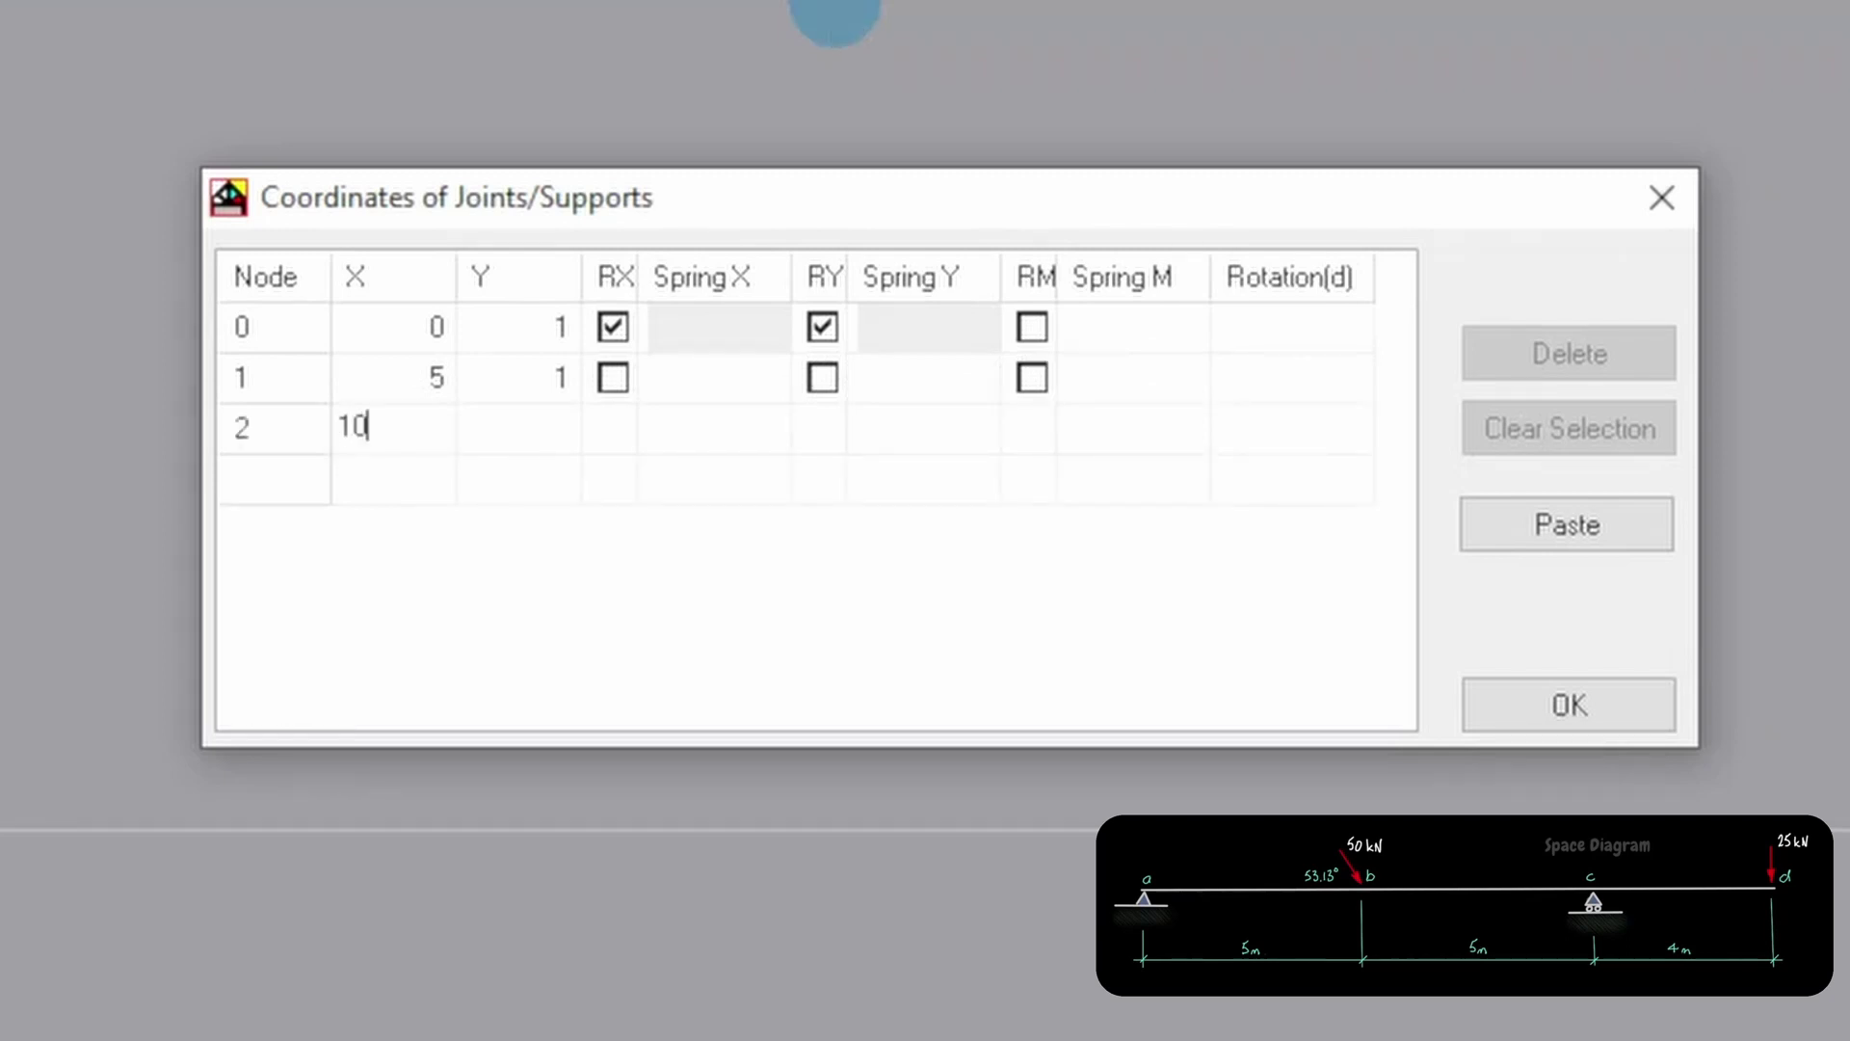
key(Tab)
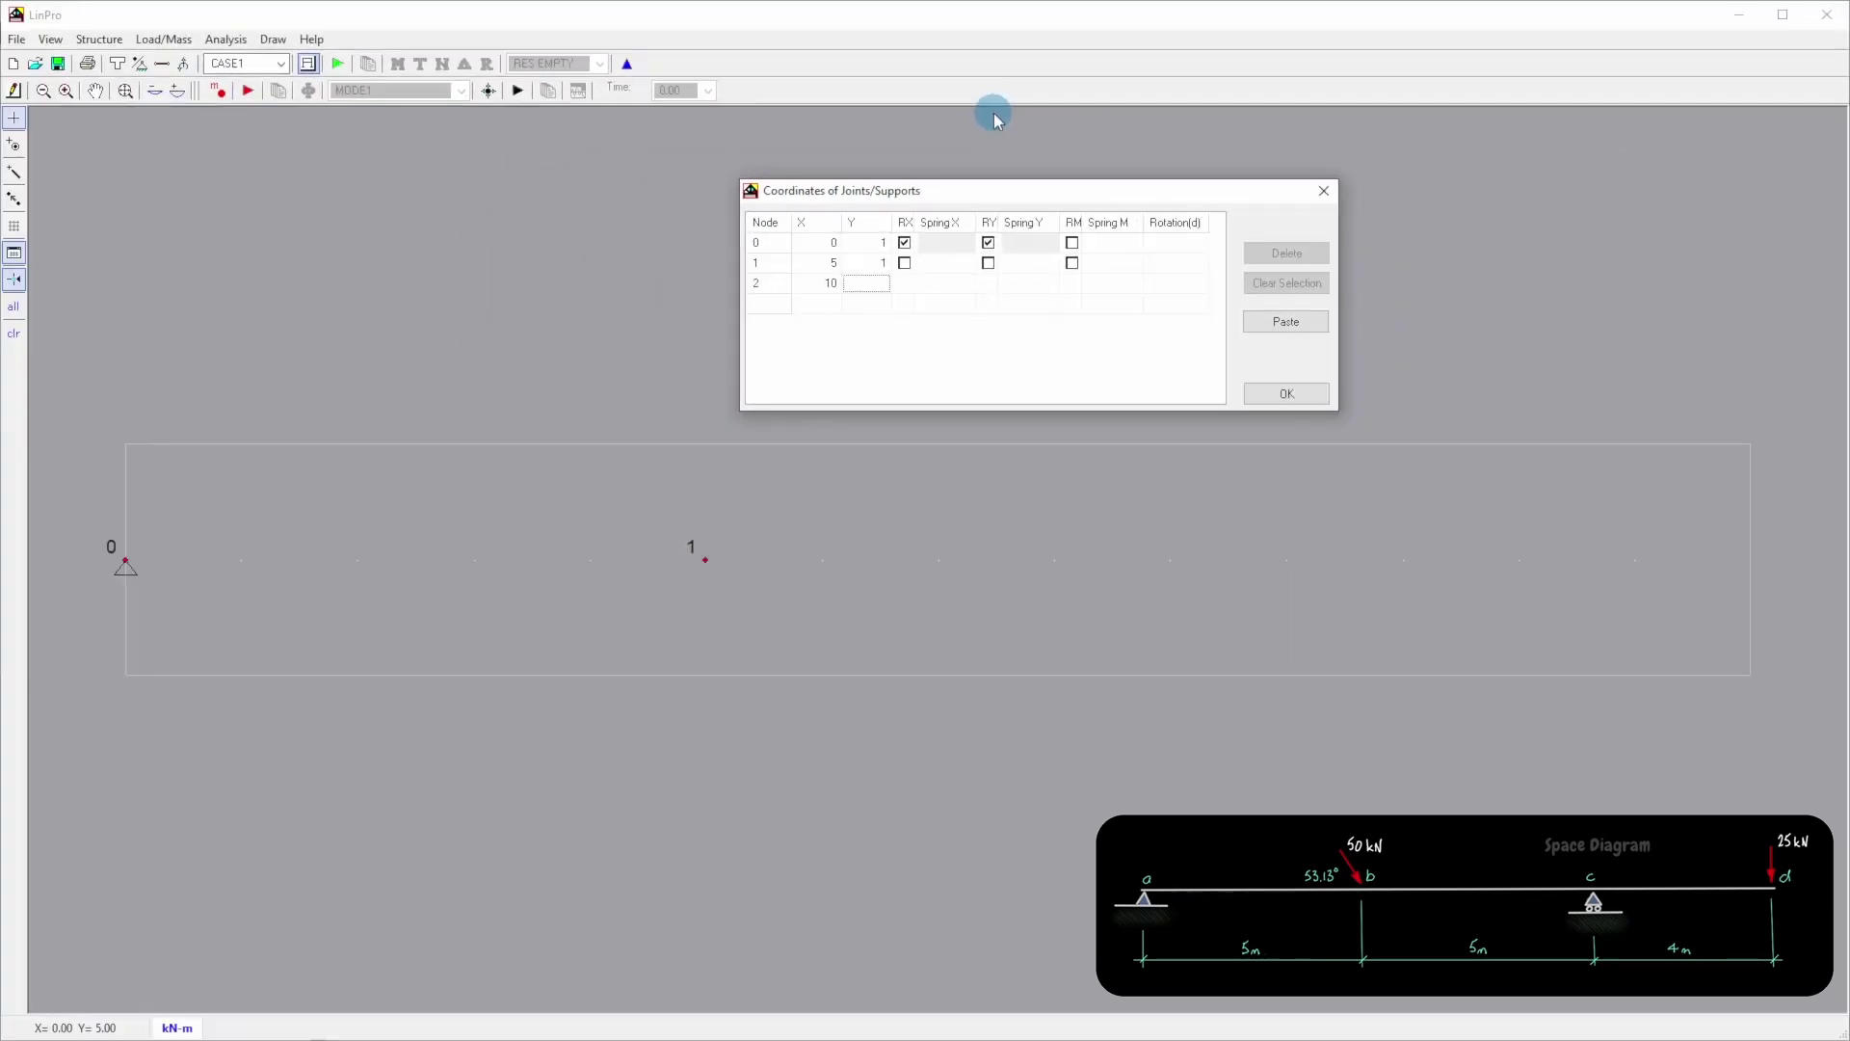
text(1)
key(Tab)
key(Tab)
key(Tab)
key(space)
key(Tab)
key(Tab)
key(Tab)
key(Tab)
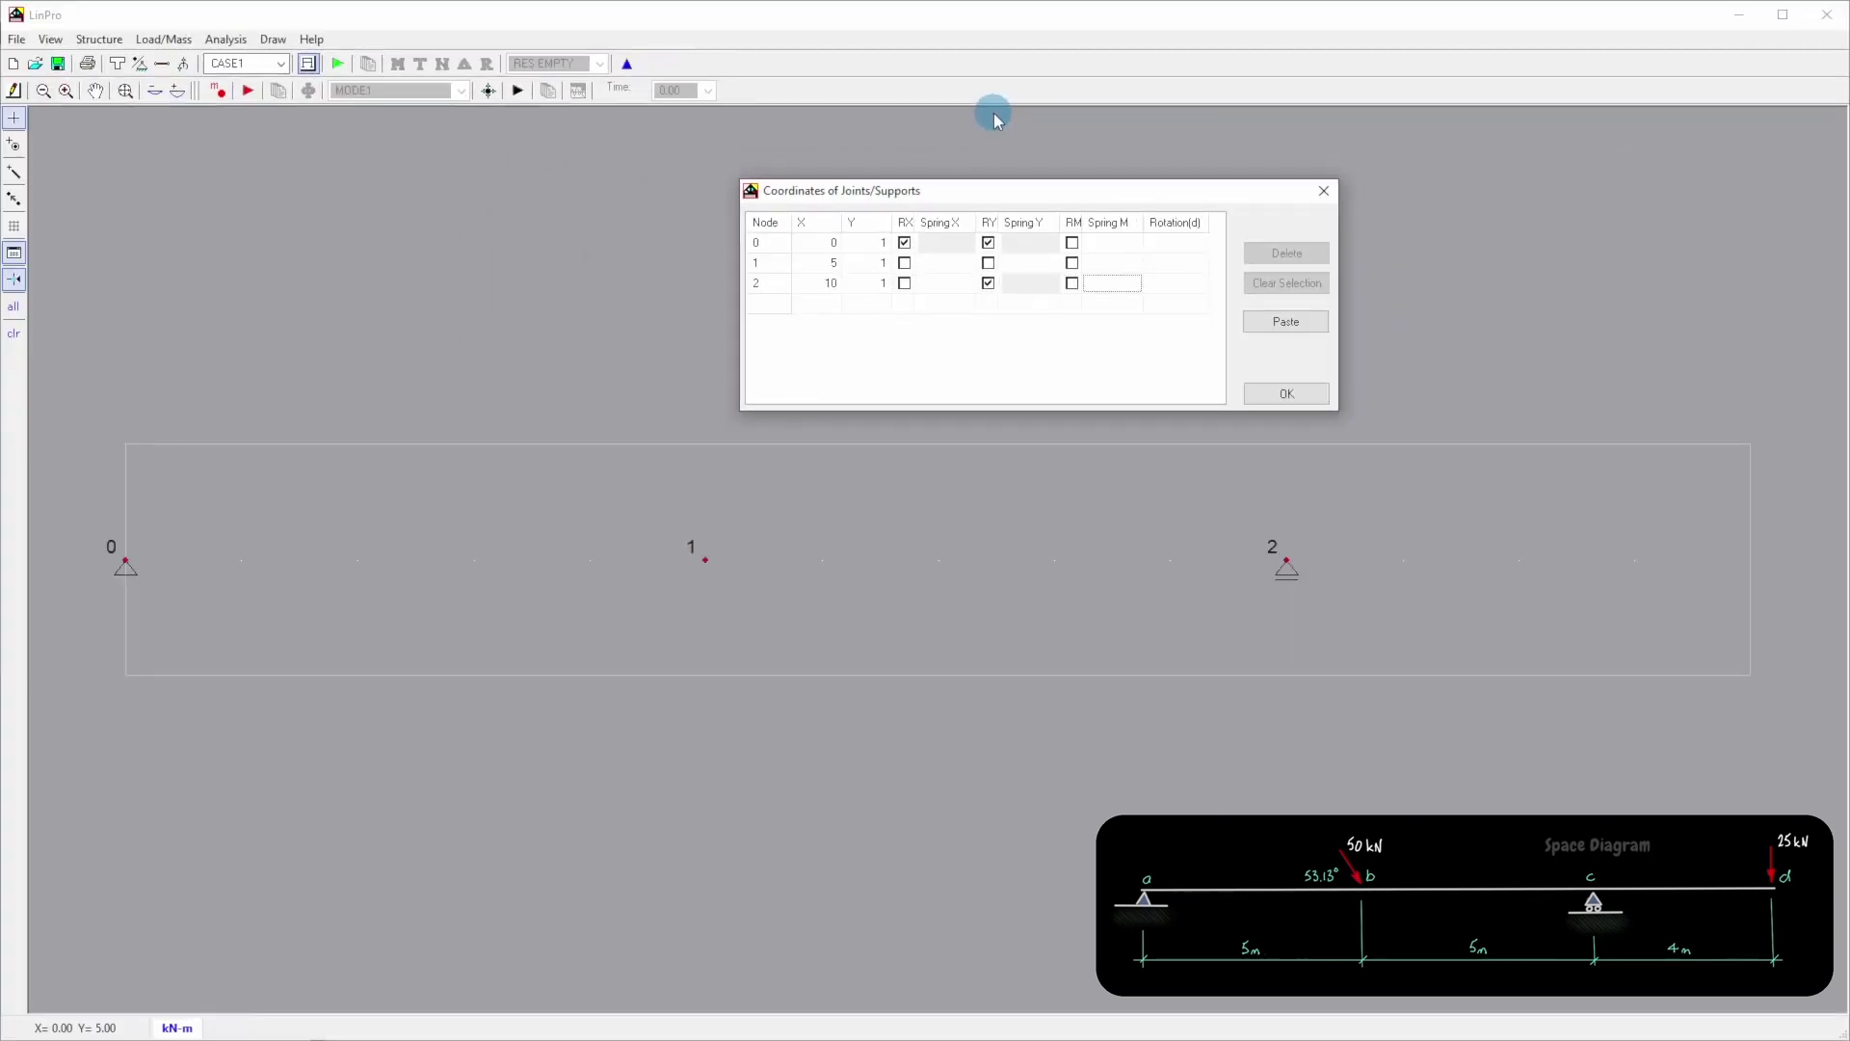
- Add a free end joint at X 14, Y 1 and accept the joint coordinates
key(Tab)
text(14)
key(Tab)
text(1)
key(Tab)
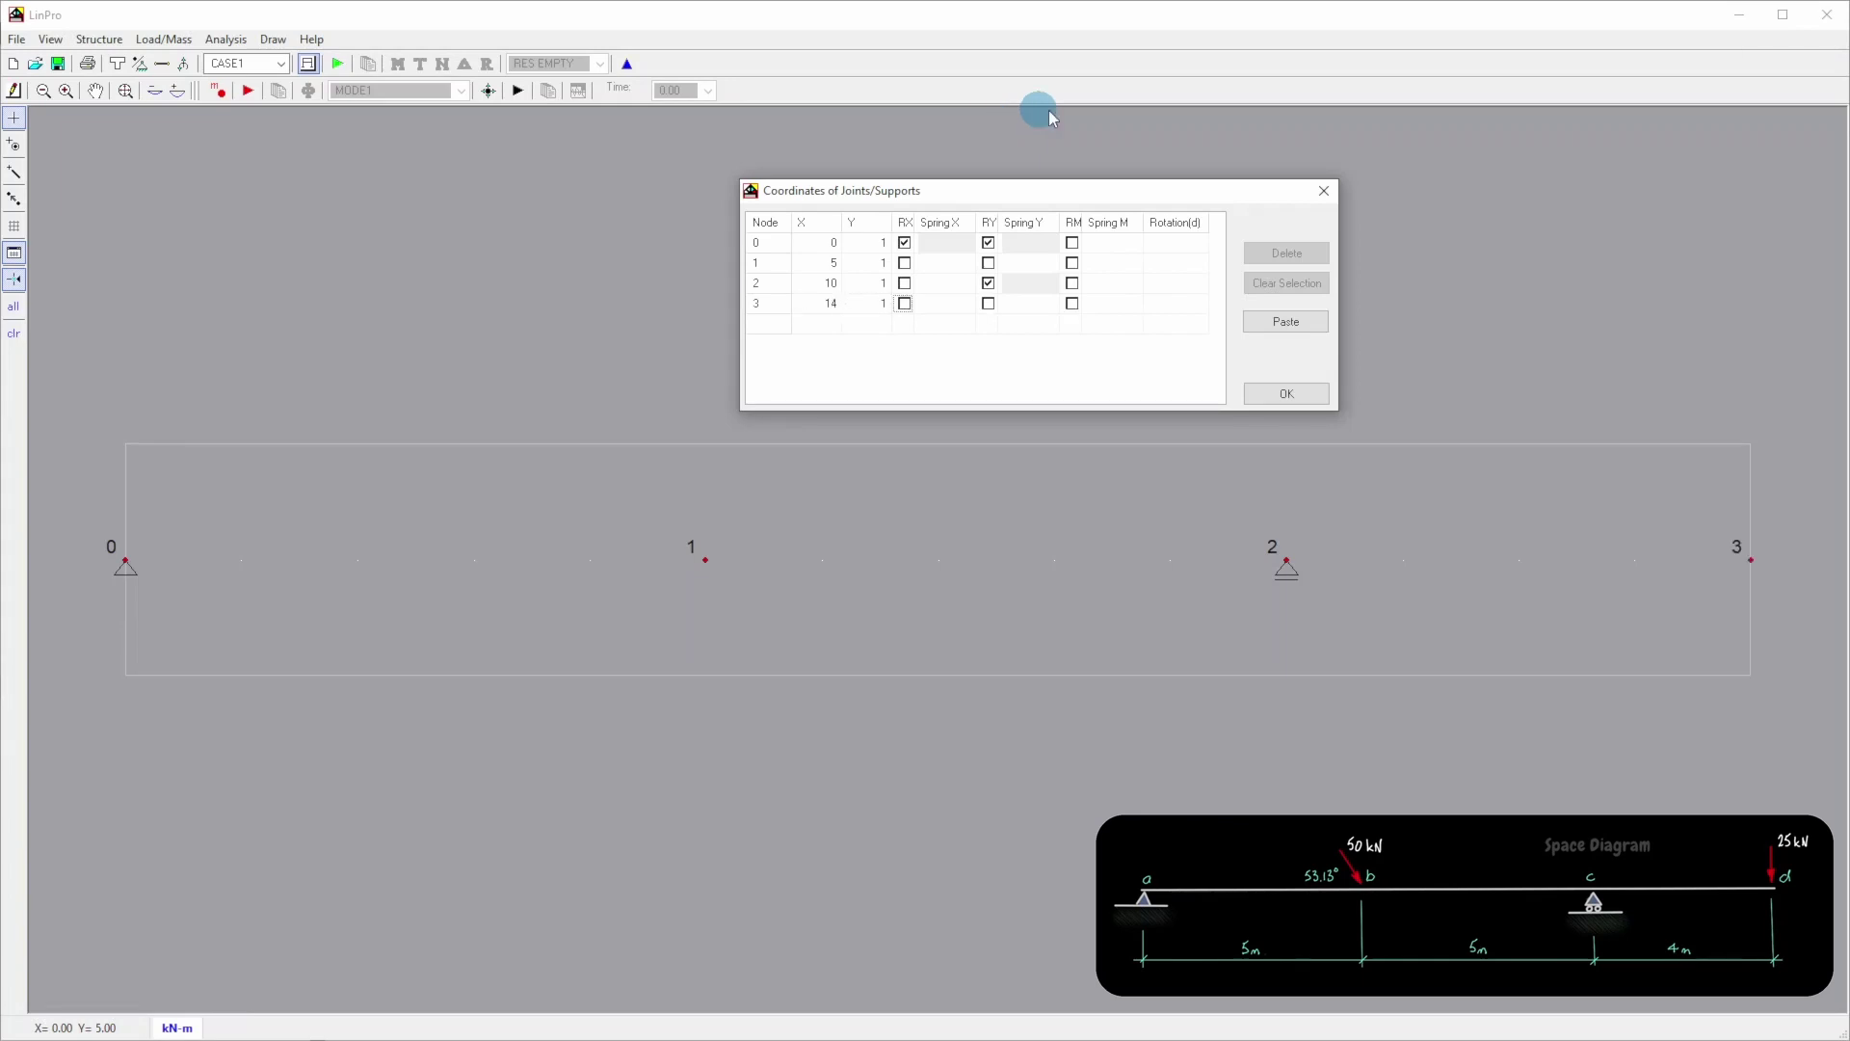
click(1278, 399)
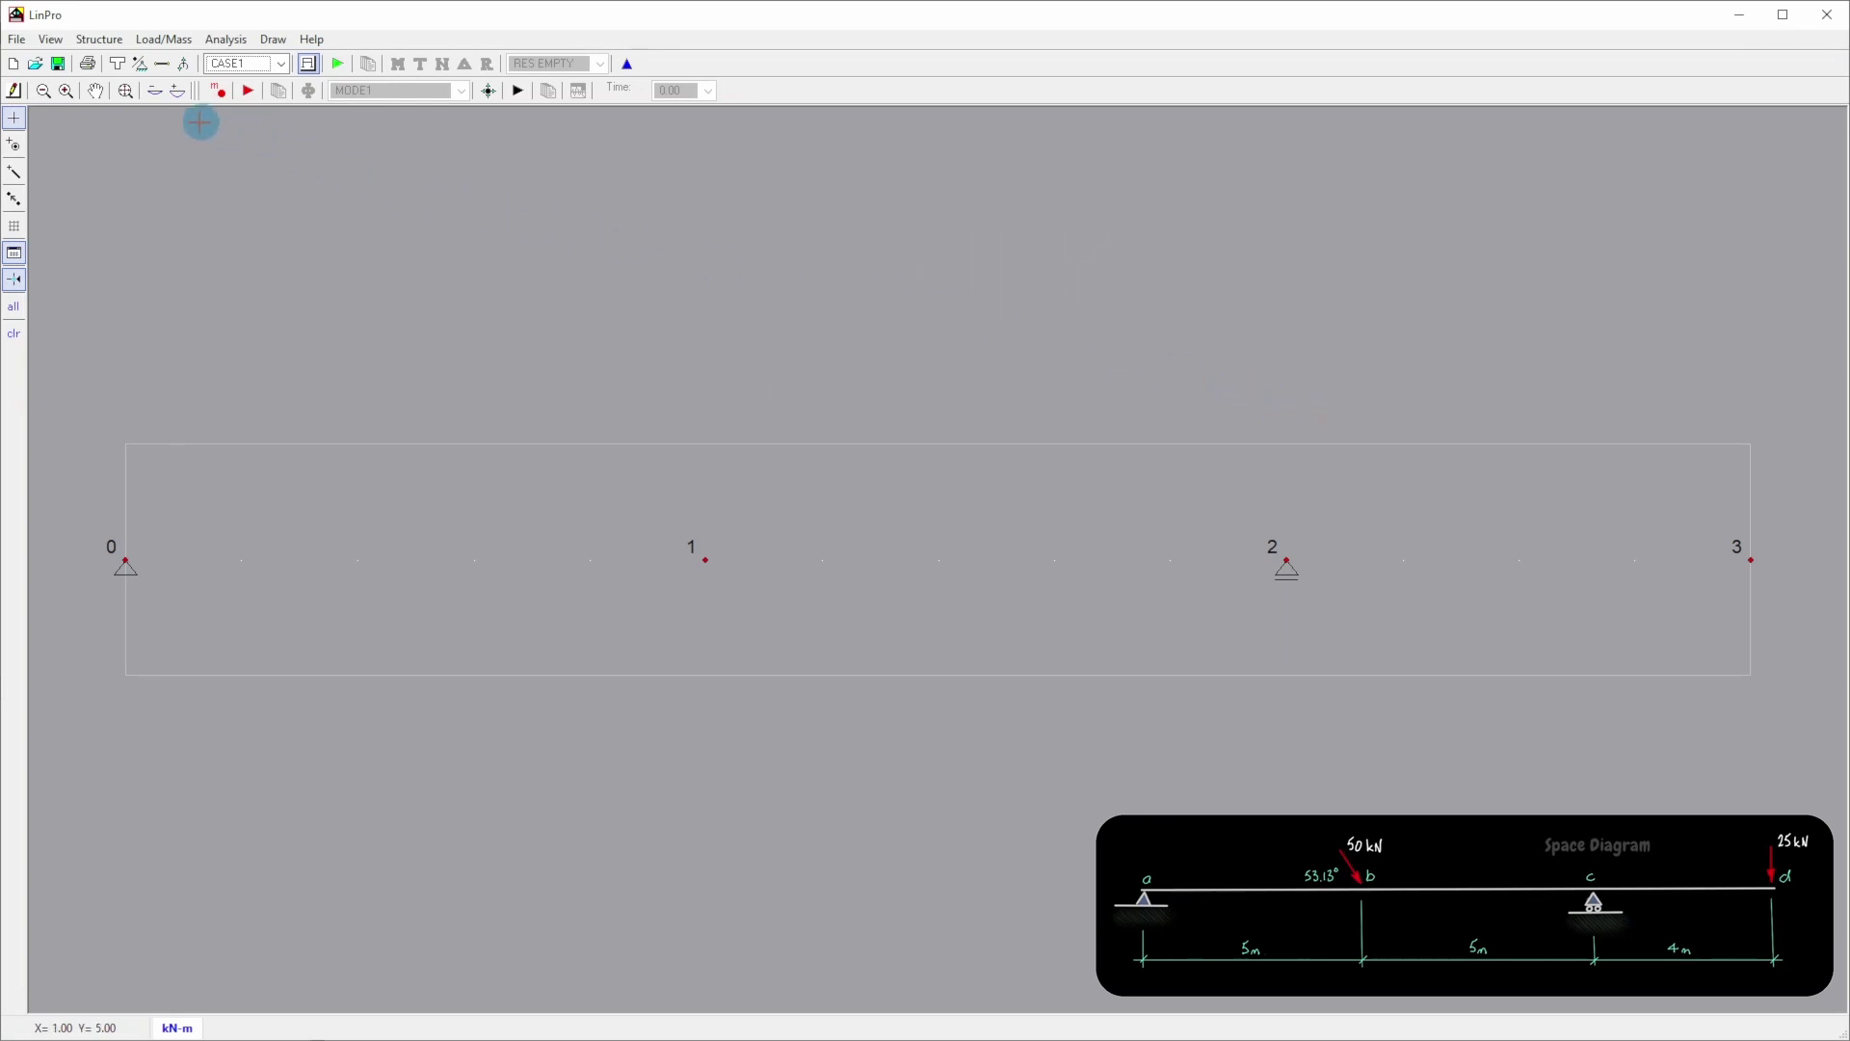
- Define the first beam member from joint 0 to joint 1 with section TYPE1
click(162, 65)
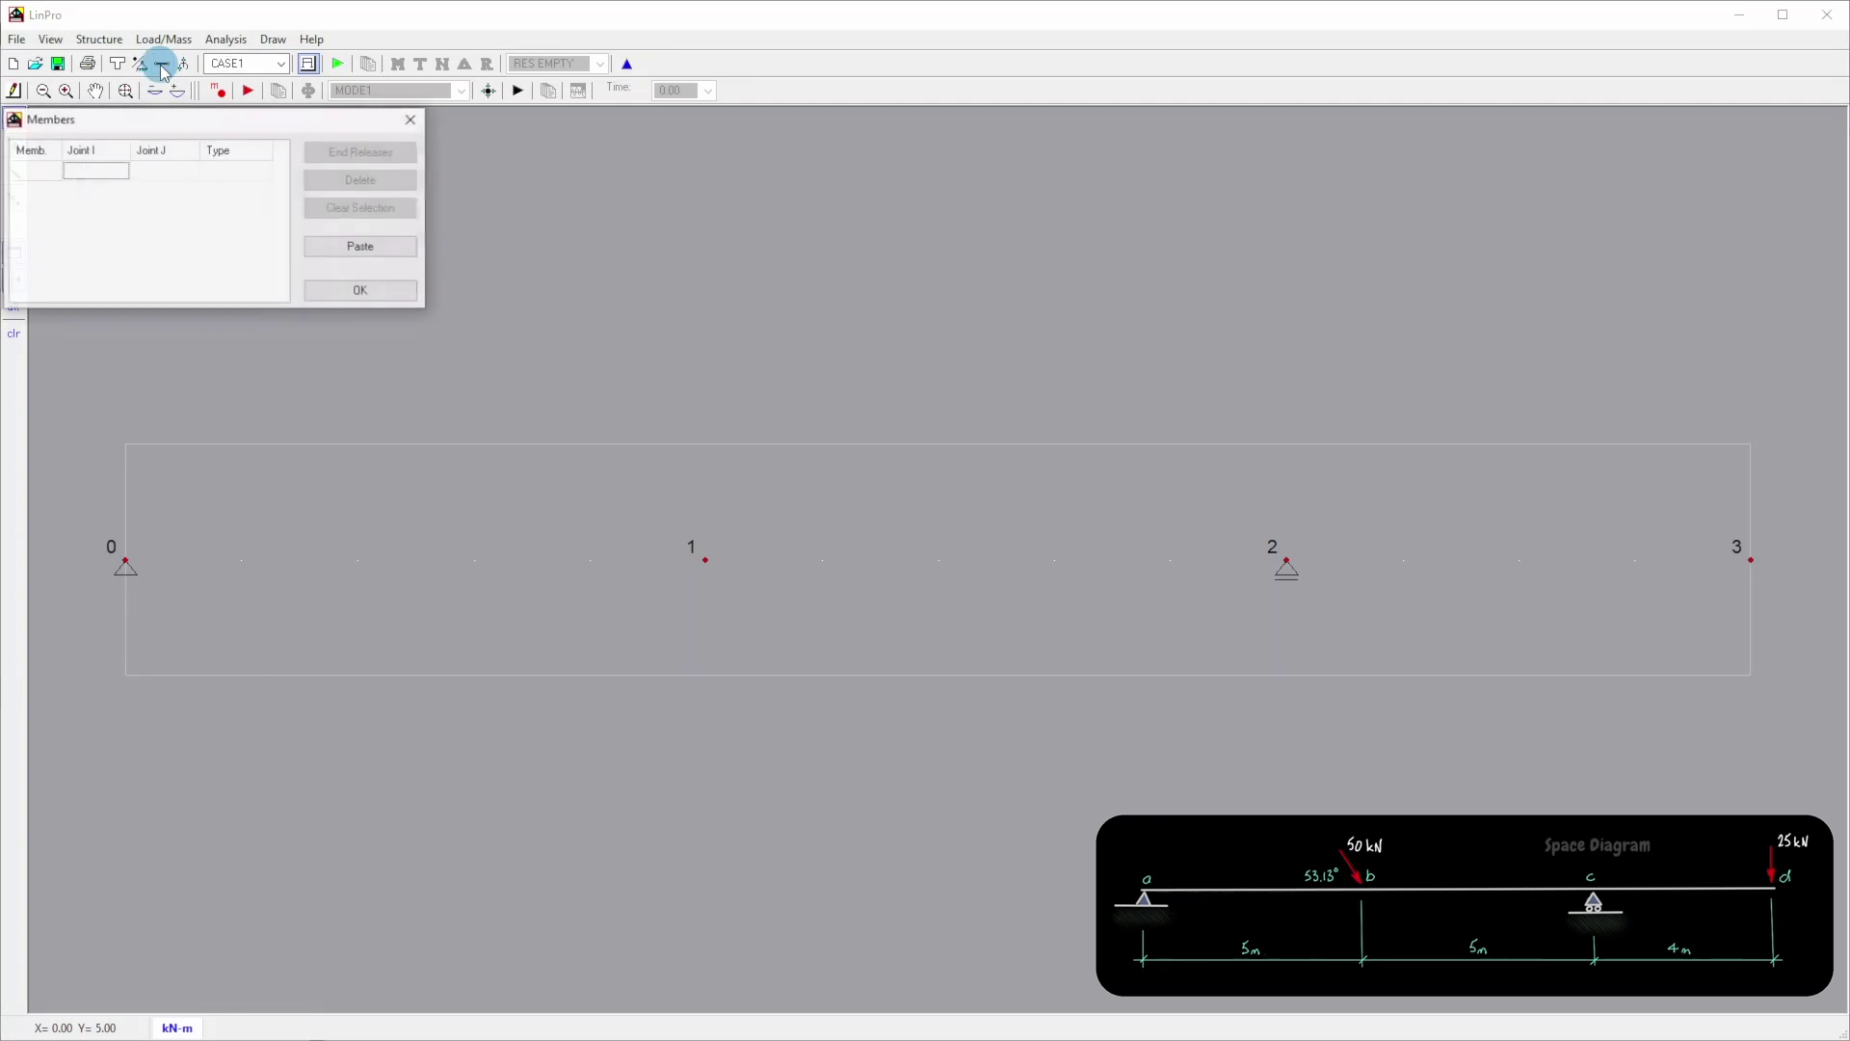
drag(217, 127, 954, 217)
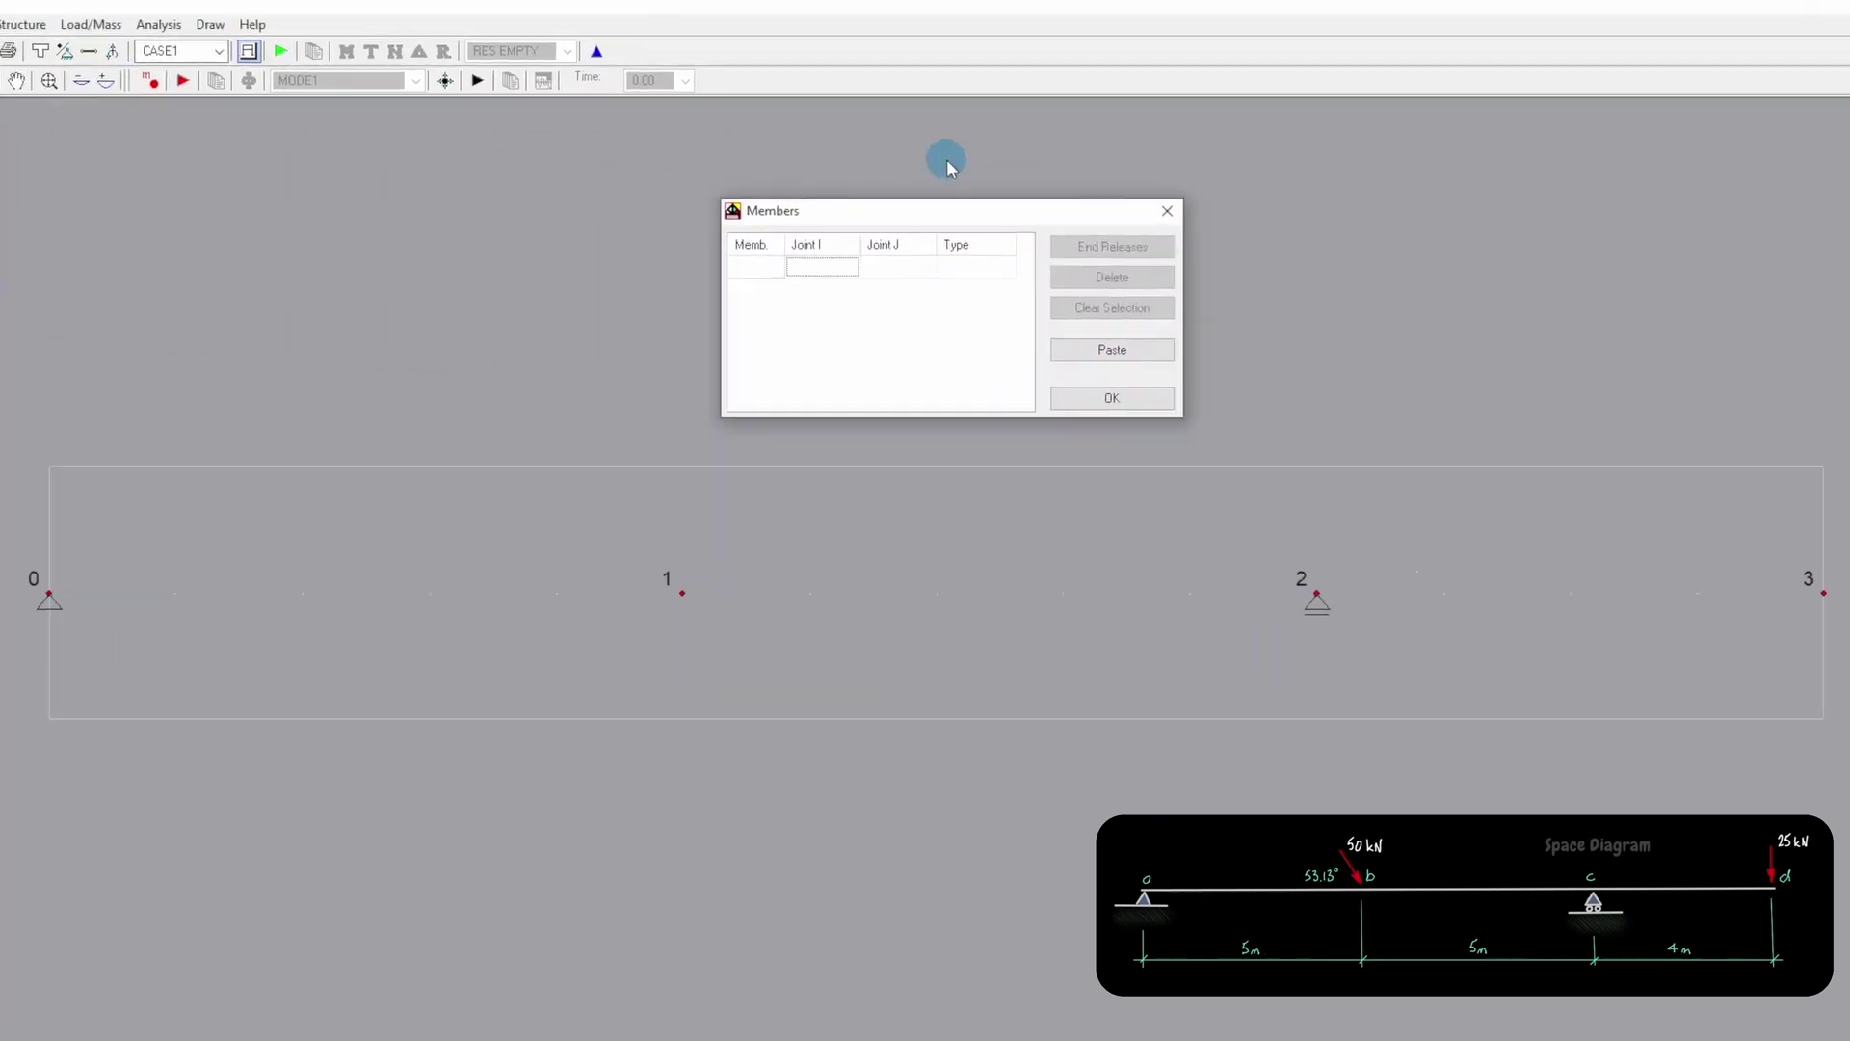
text(0)
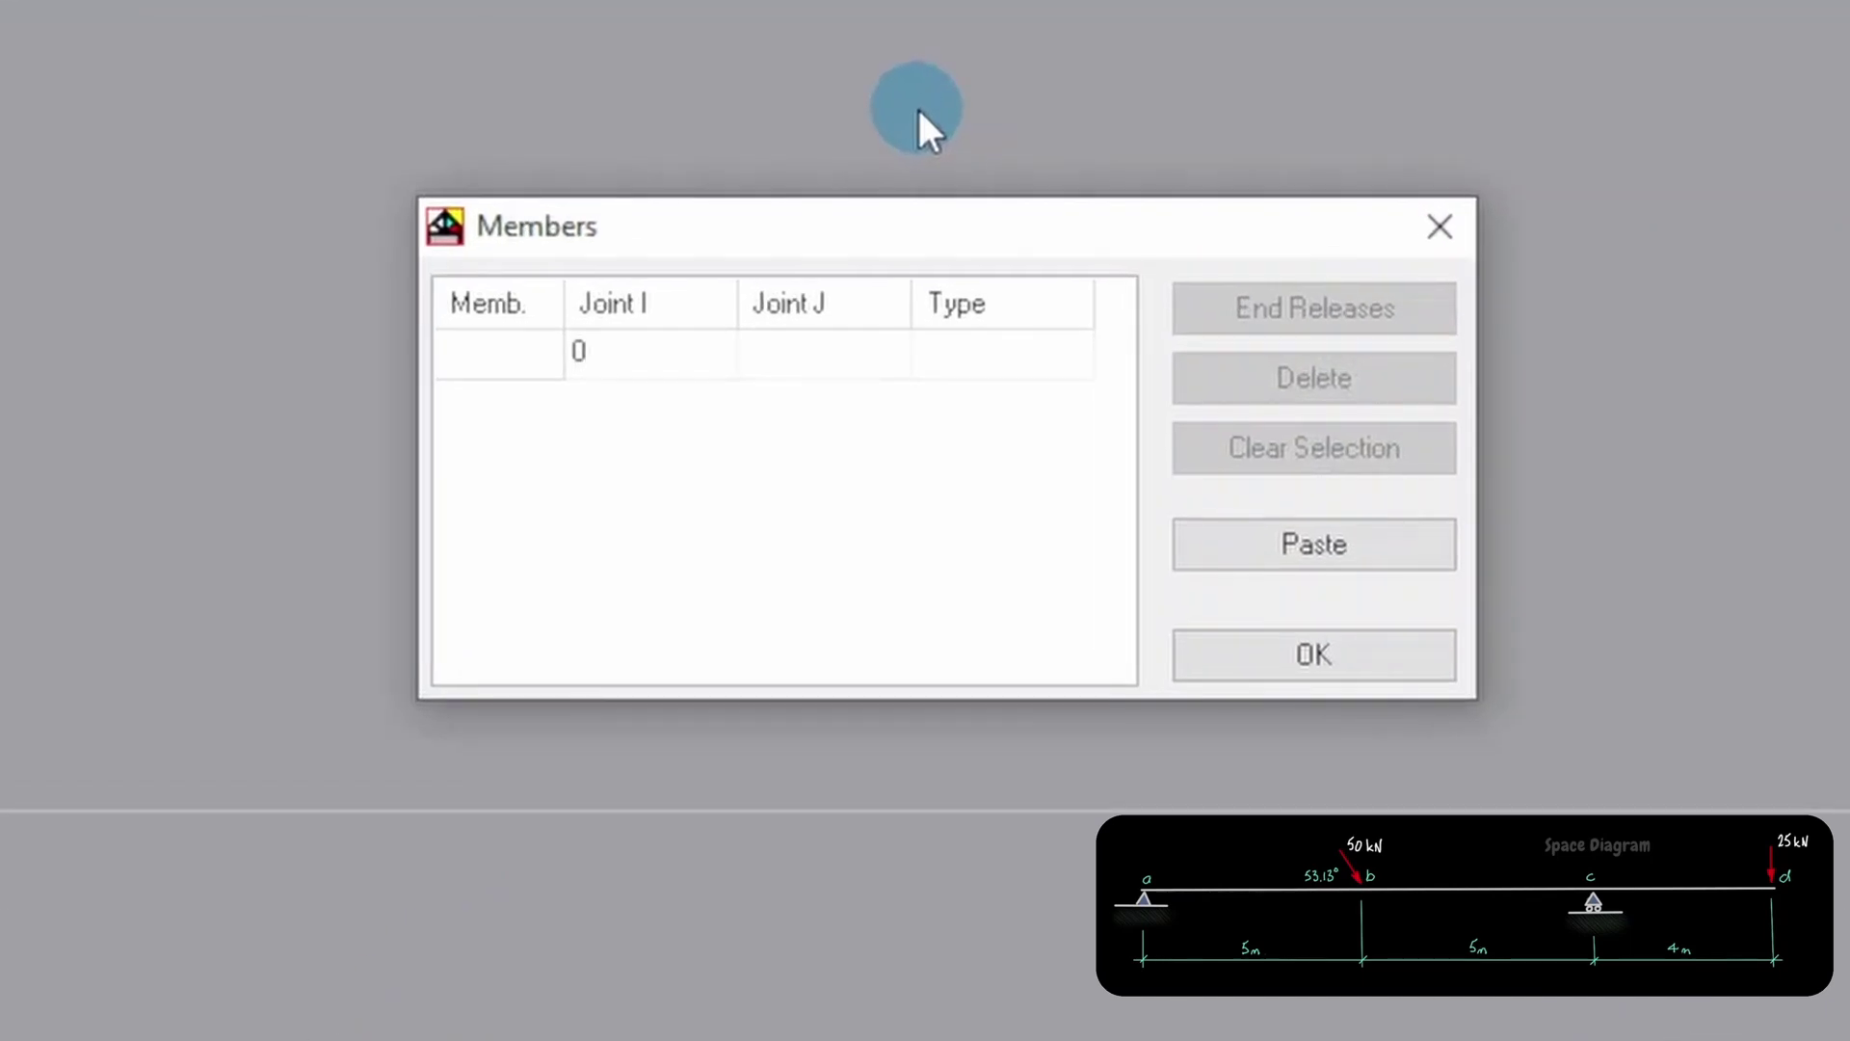
key(Tab)
text(1)
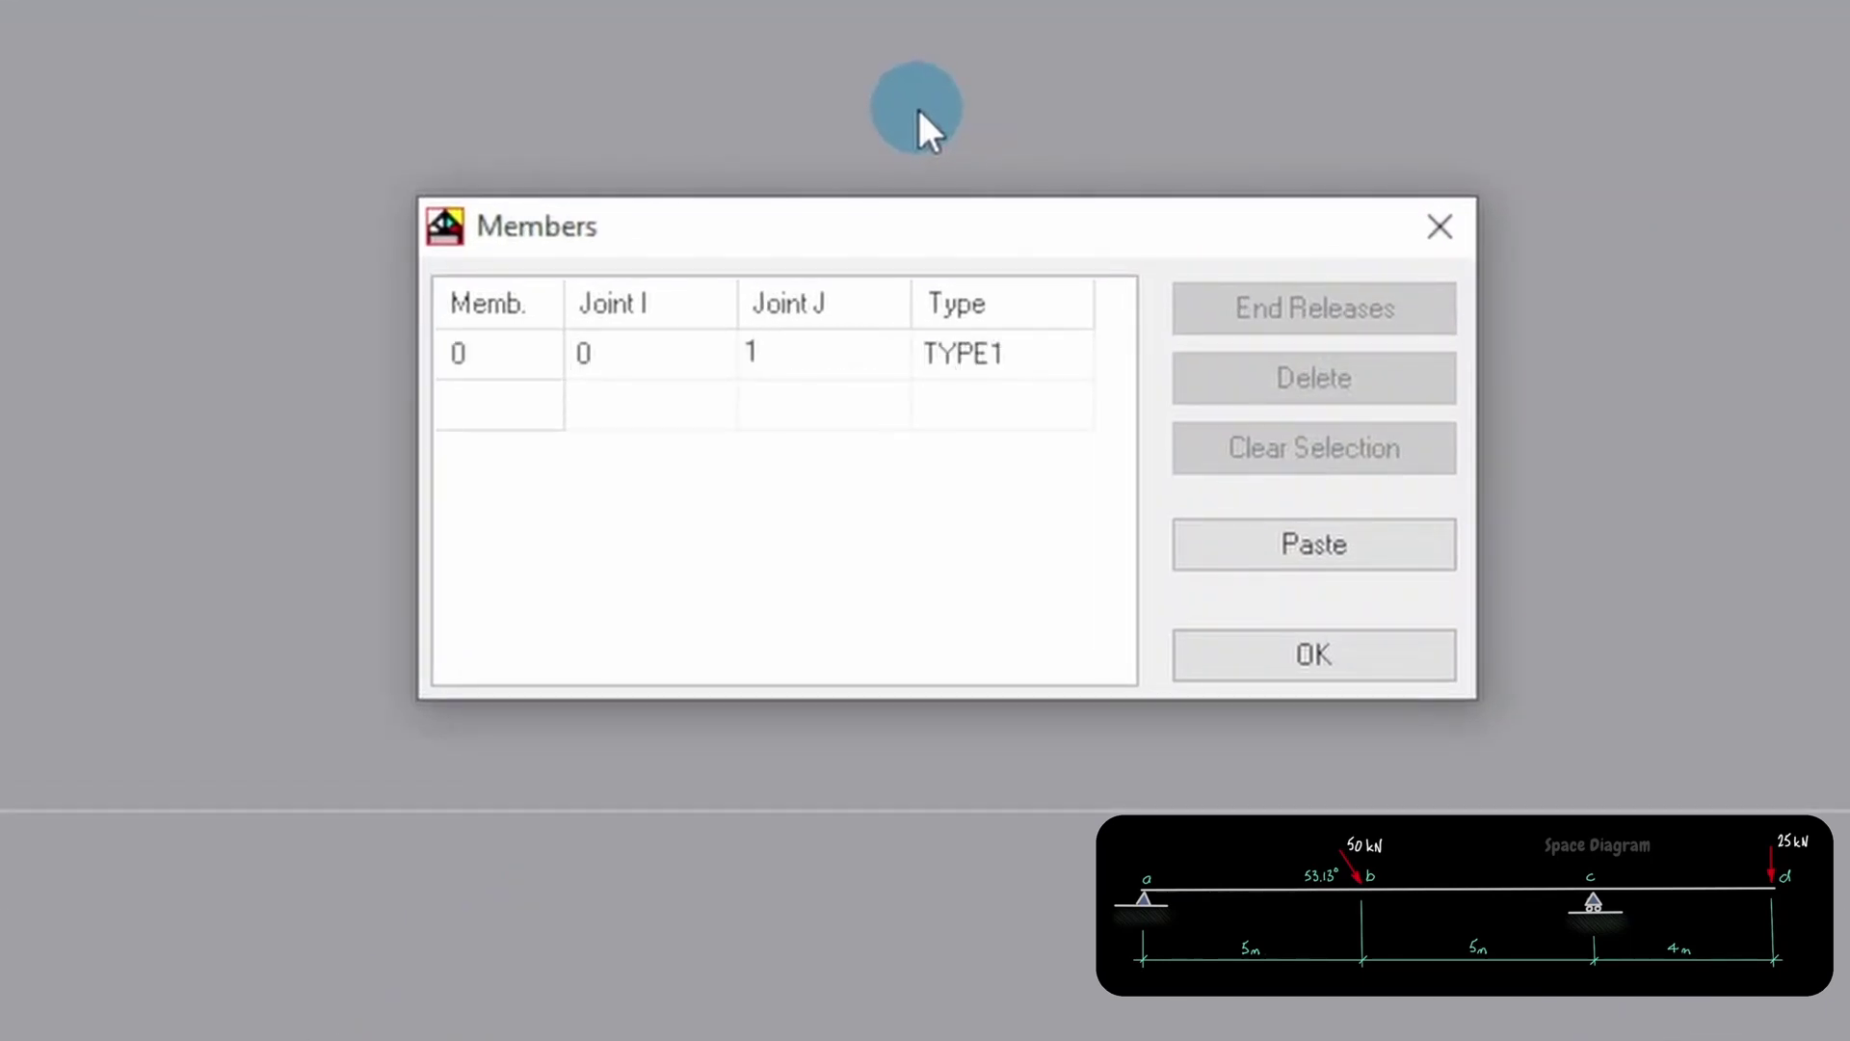
key(Tab)
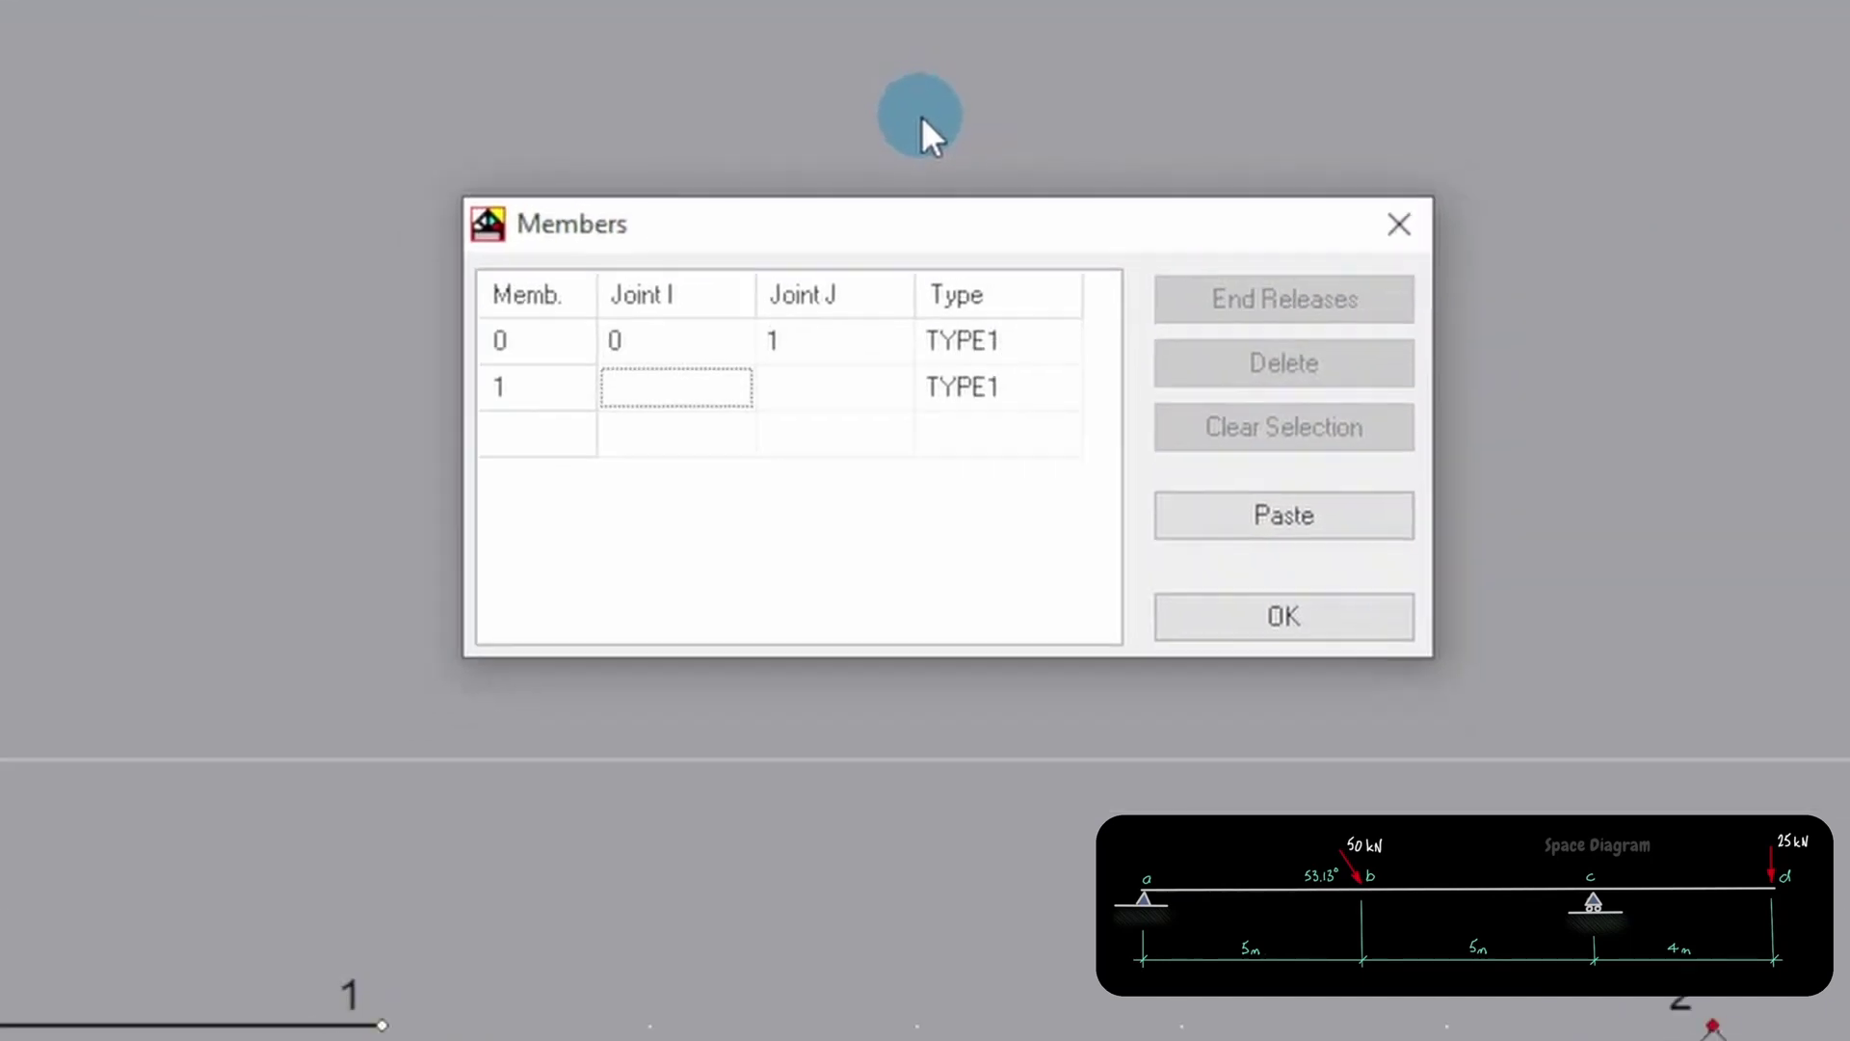
- Define the second beam member from joint 1 to joint 2 with section TYPE1
text(1)
key(Tab)
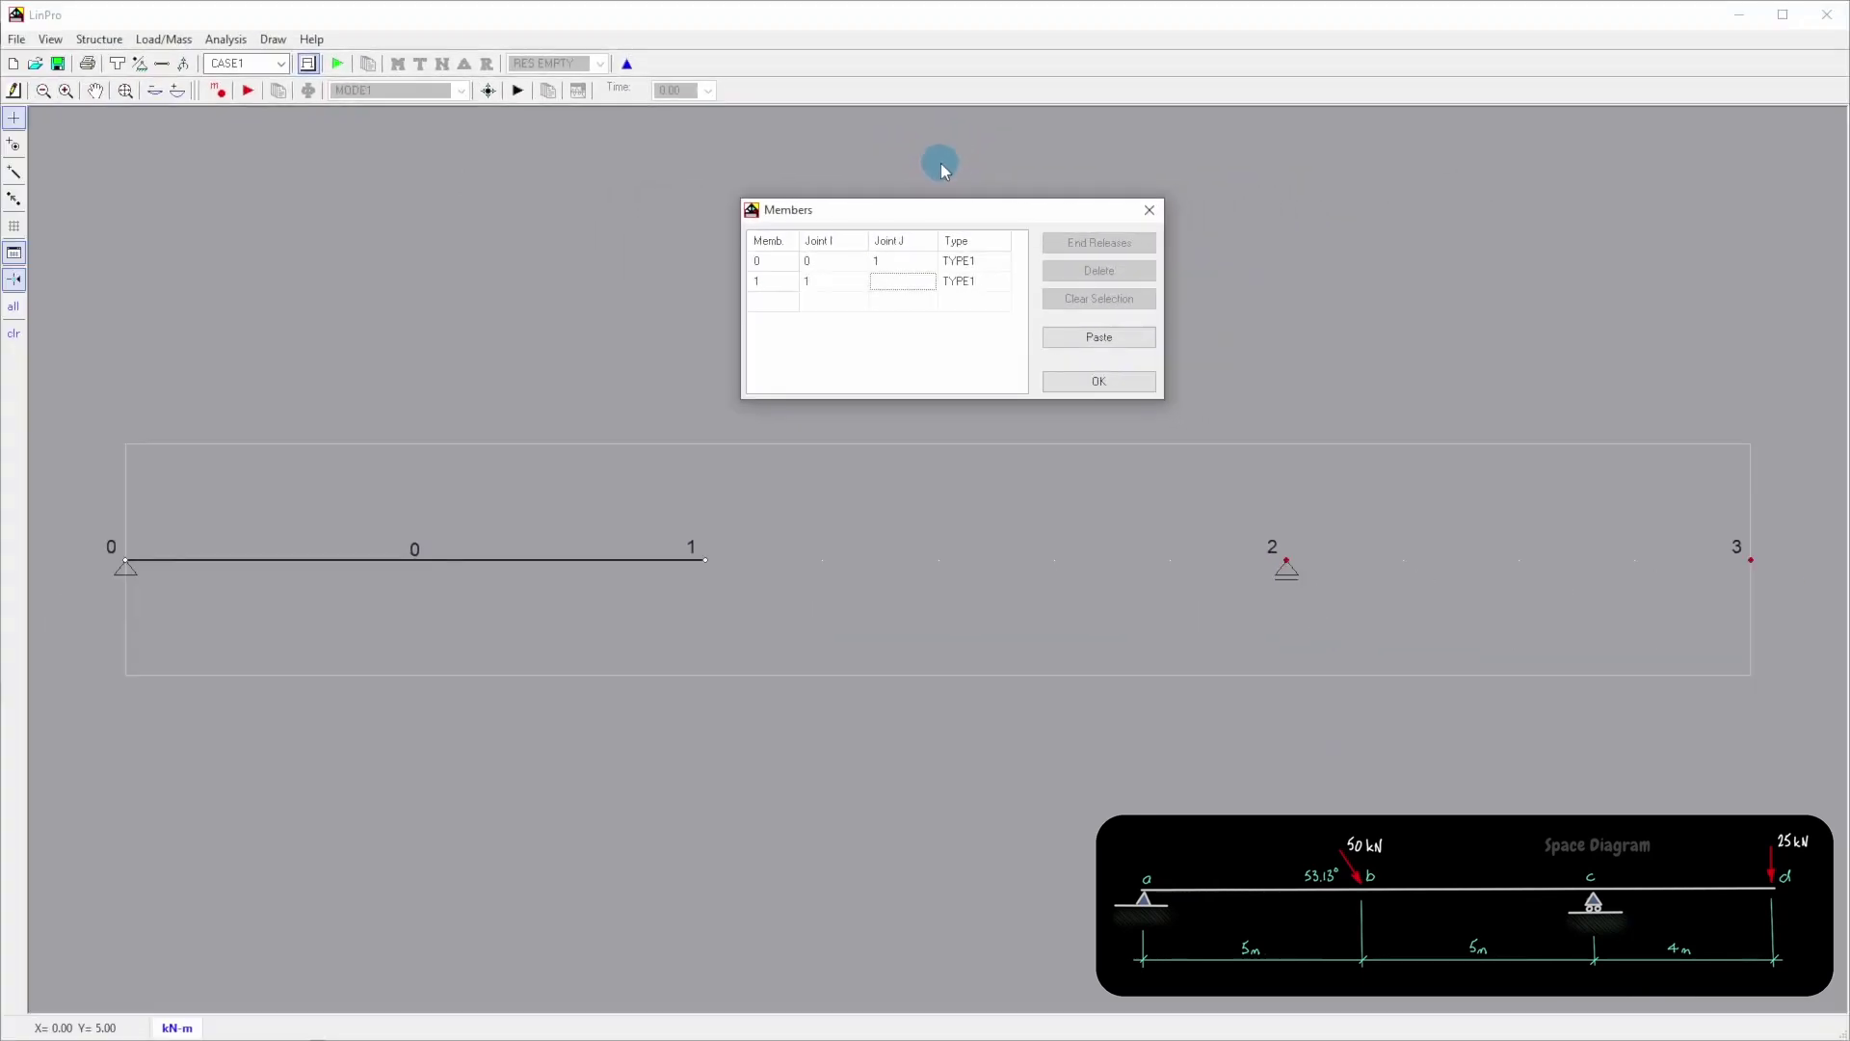
text(2)
key(Tab)
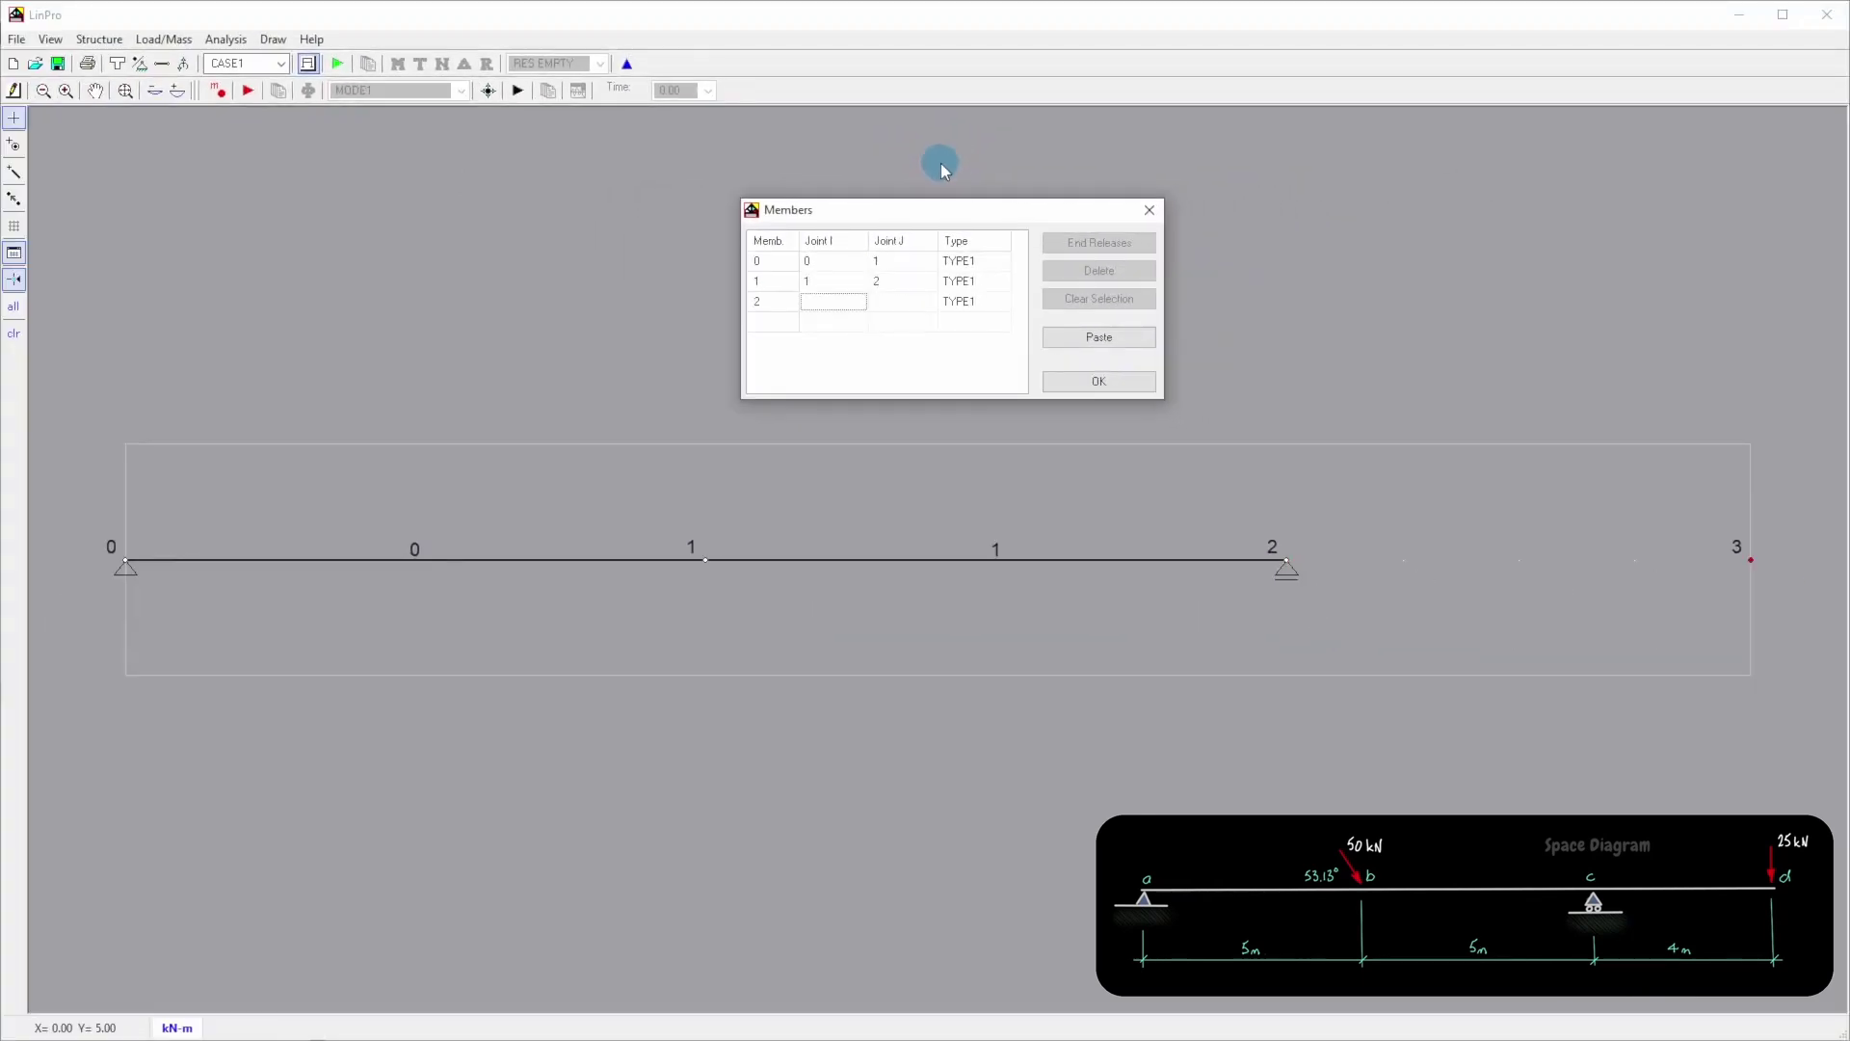
- Define the third beam member from joint 2 to joint 3 with section TYPE1 and accept the member list
text(2)
key(Tab)
text(3)
key(Tab)
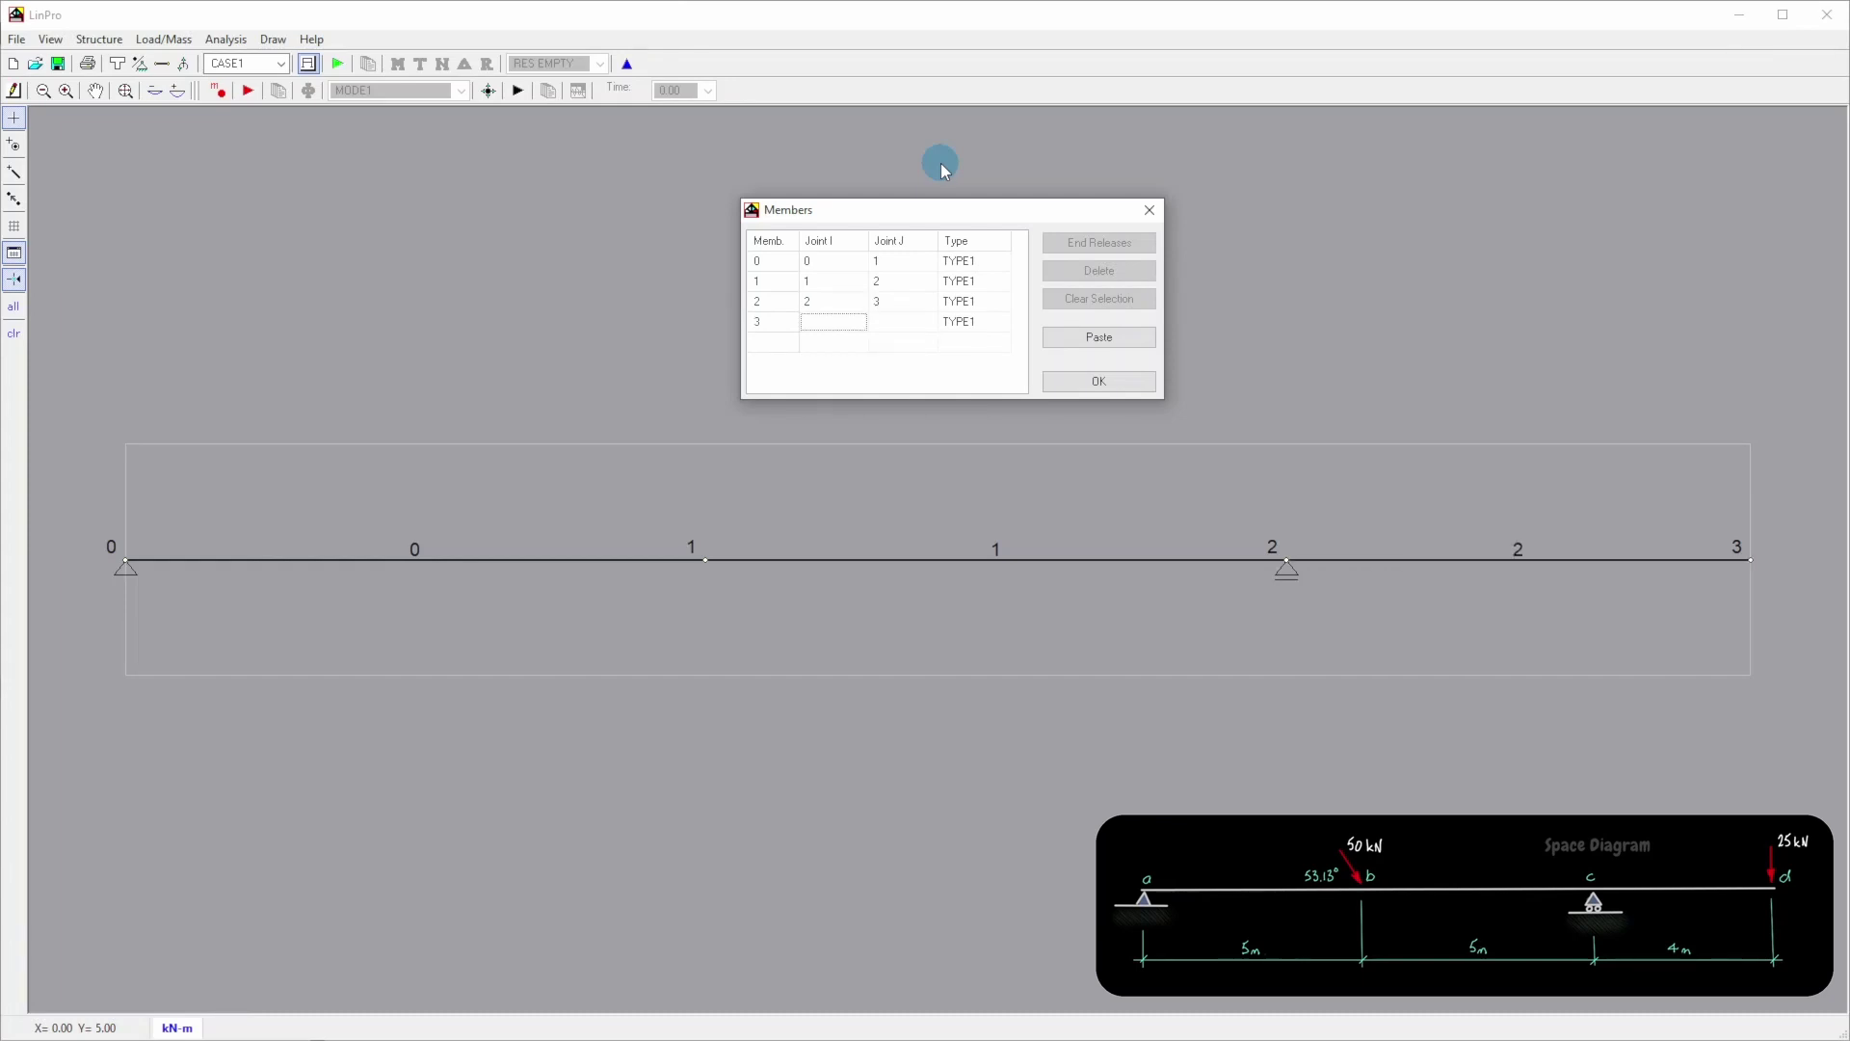
click(1121, 389)
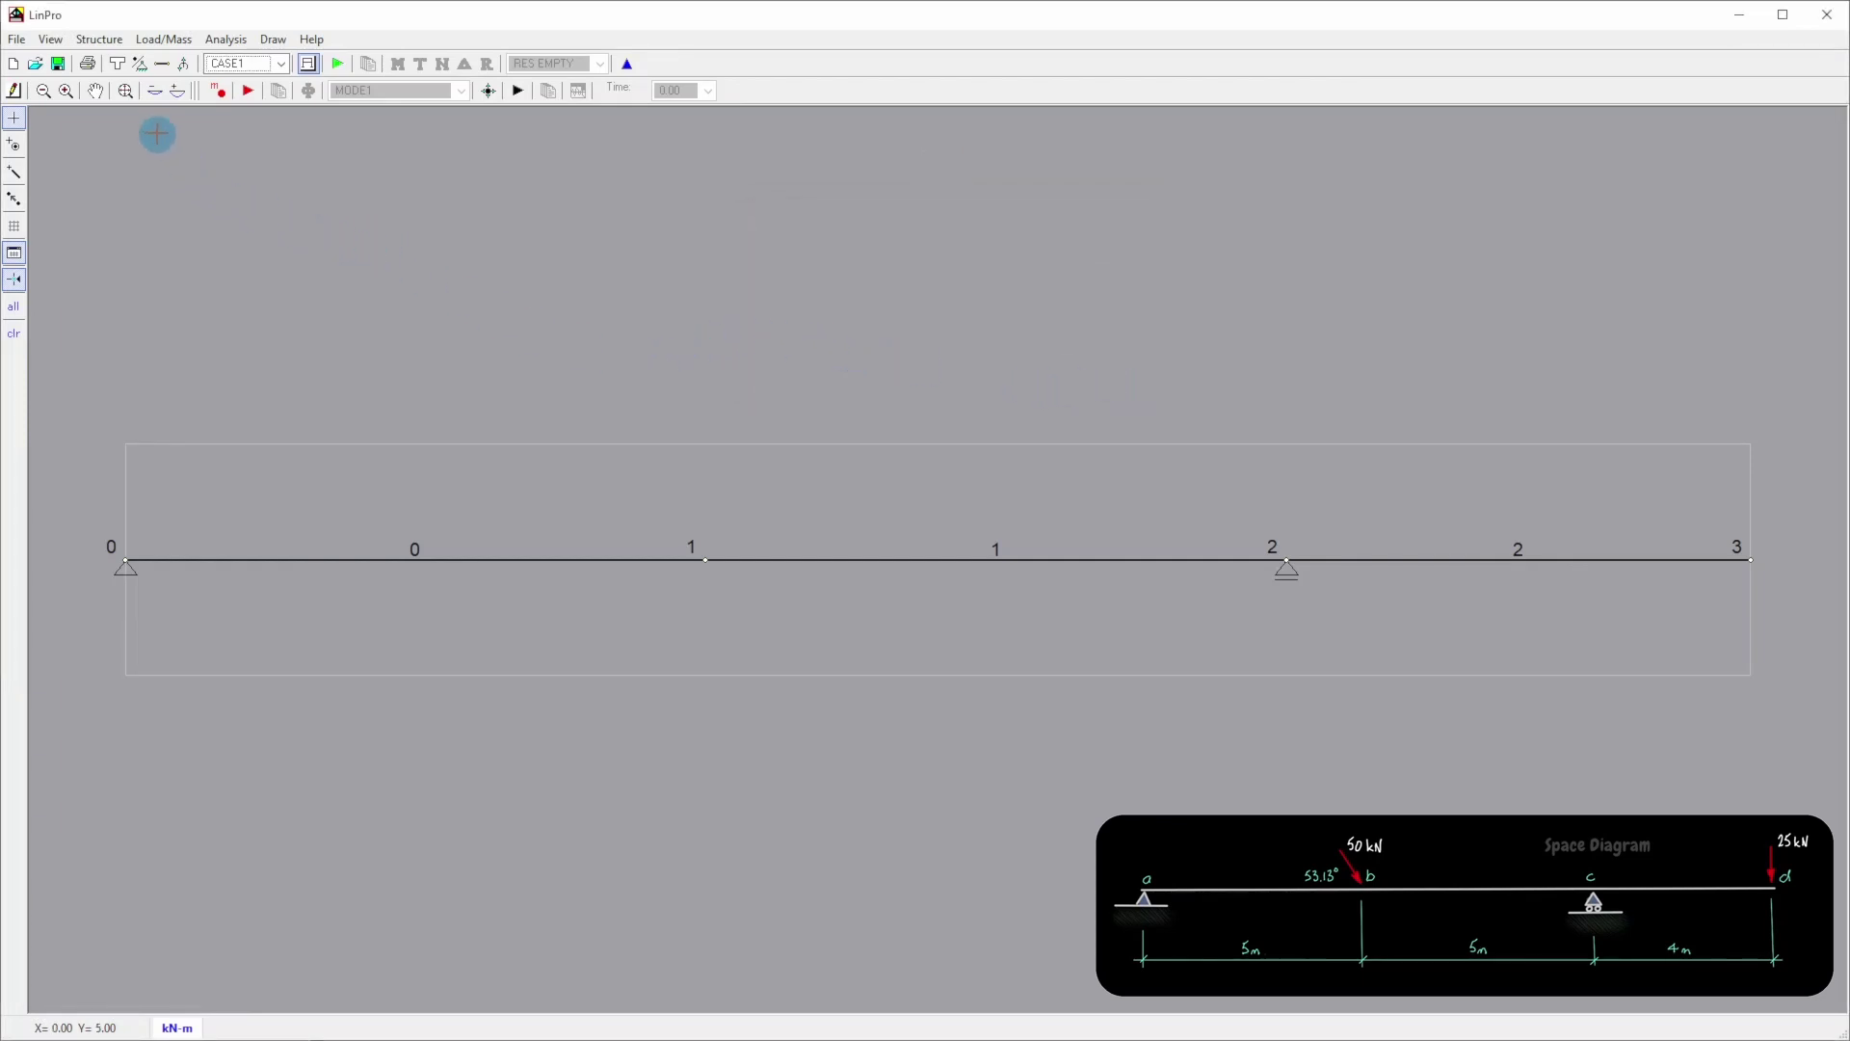
- Review the material and geometric properties of member type TYPE1, leaving them as defined
click(116, 64)
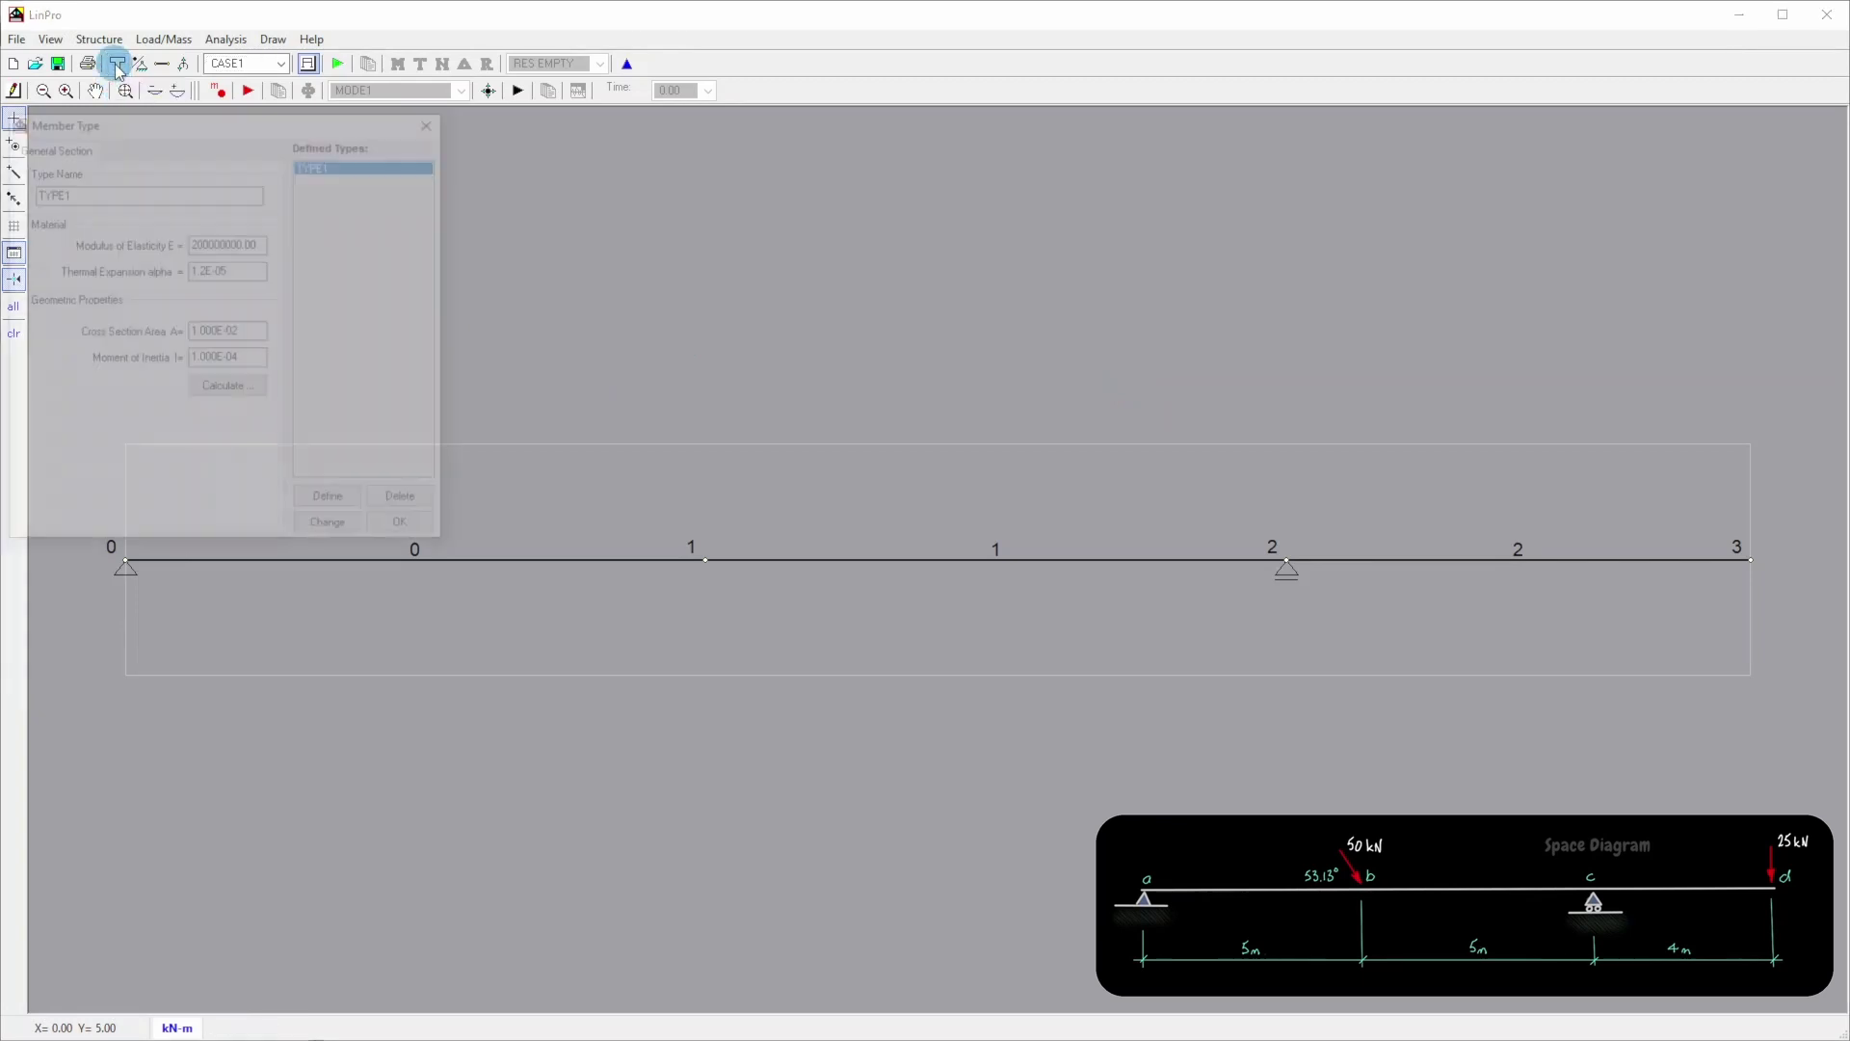
drag(205, 135, 964, 109)
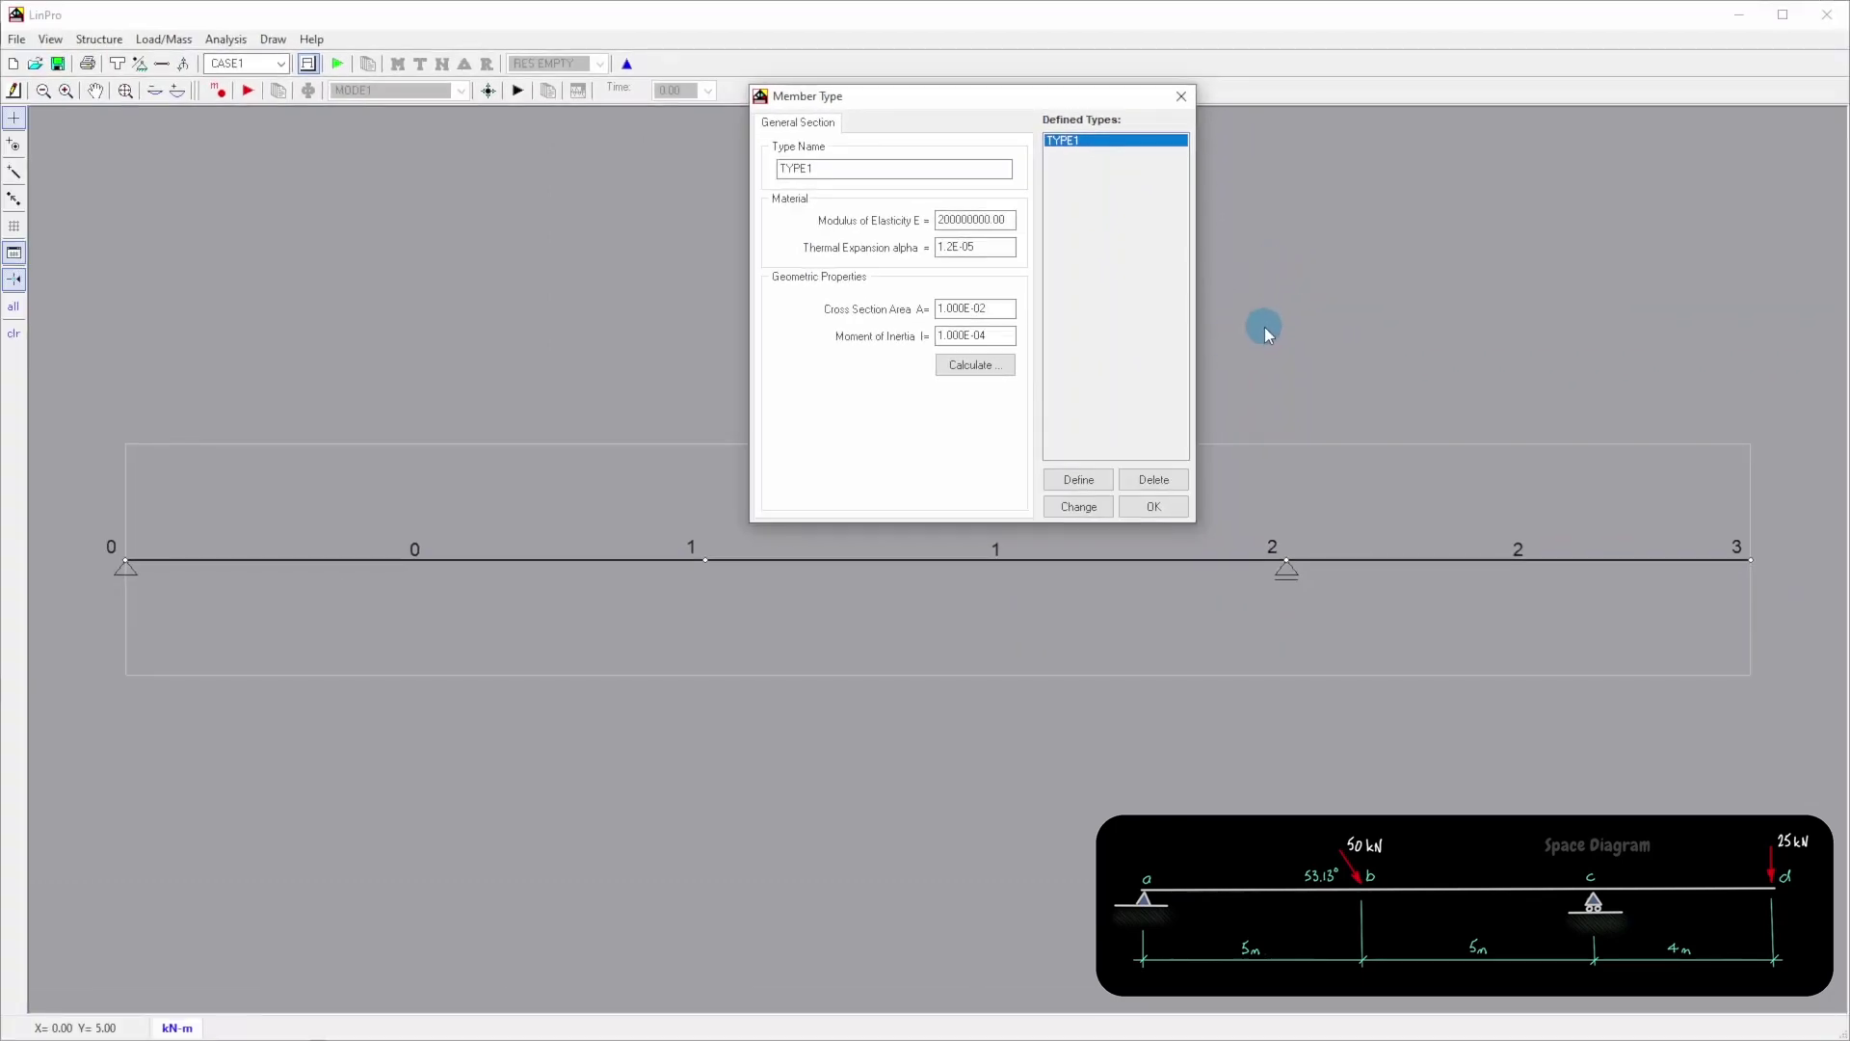
click(1169, 502)
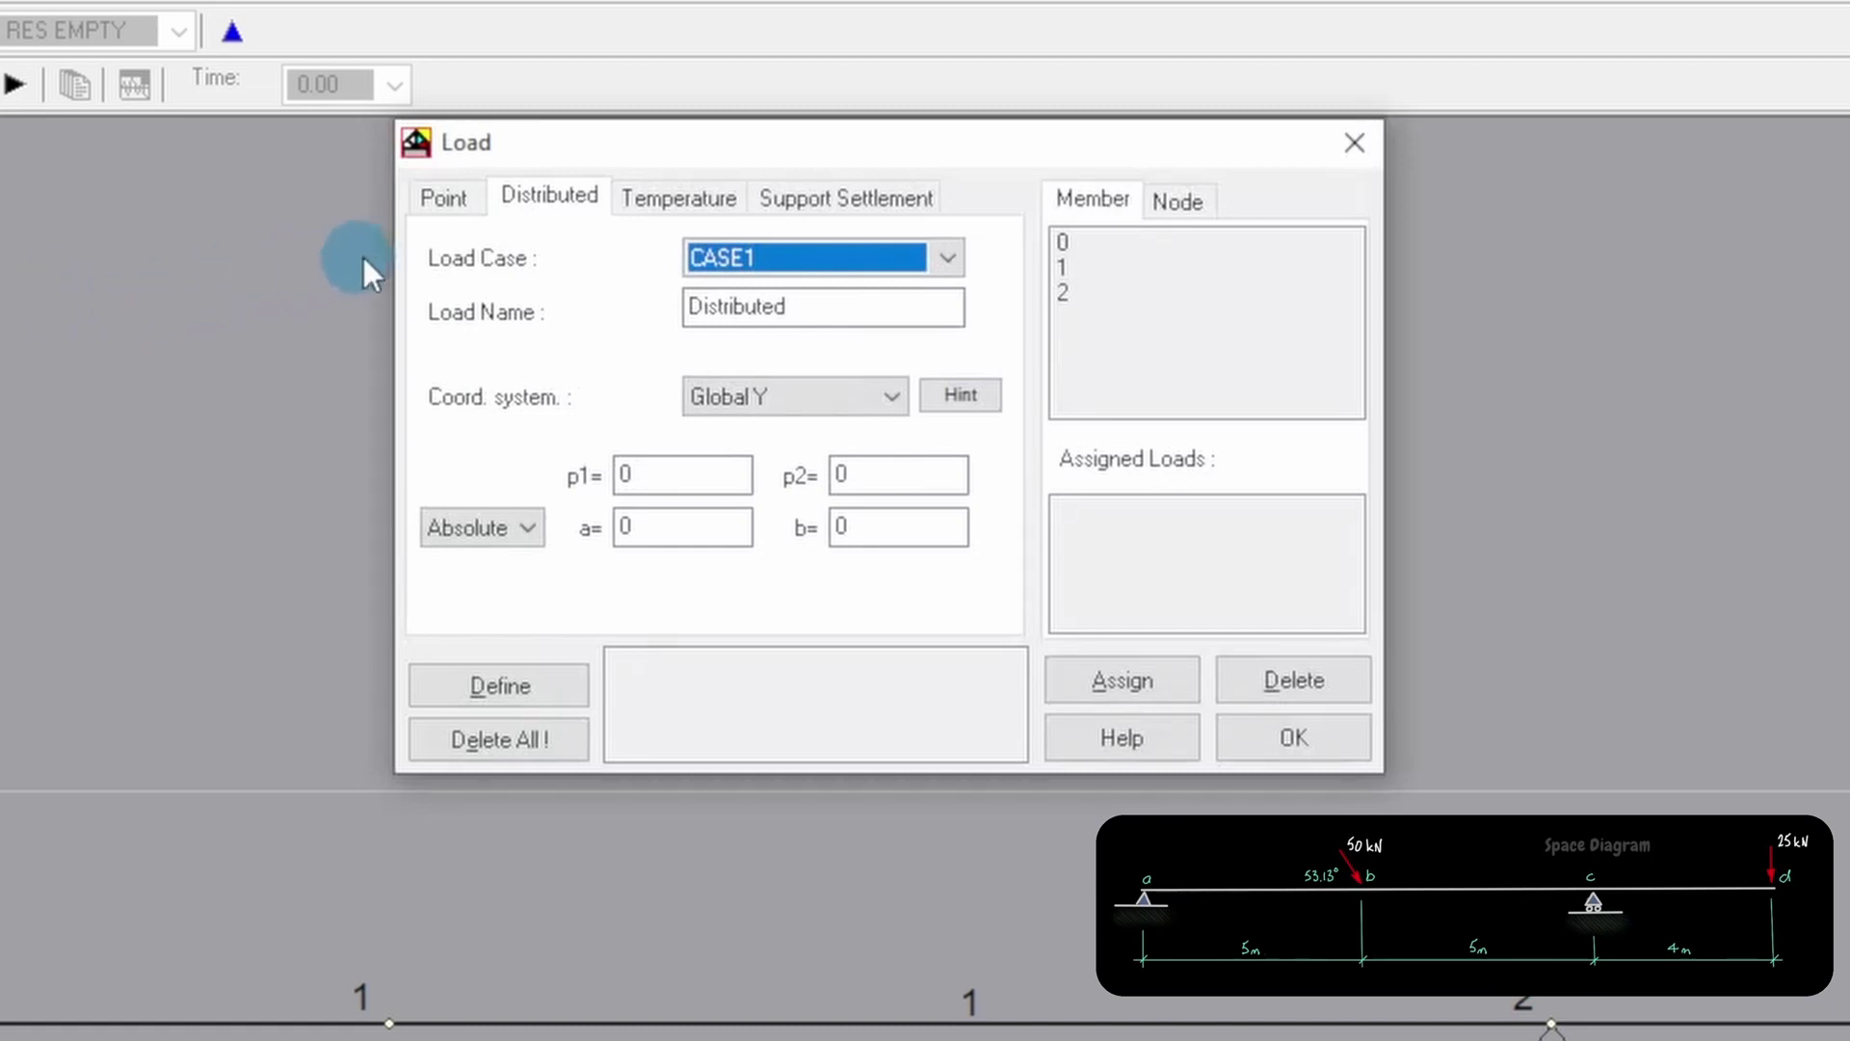
- Compare the point load direction hints for the Global and Local coordinate systems, leaving the system on Global
click(442, 198)
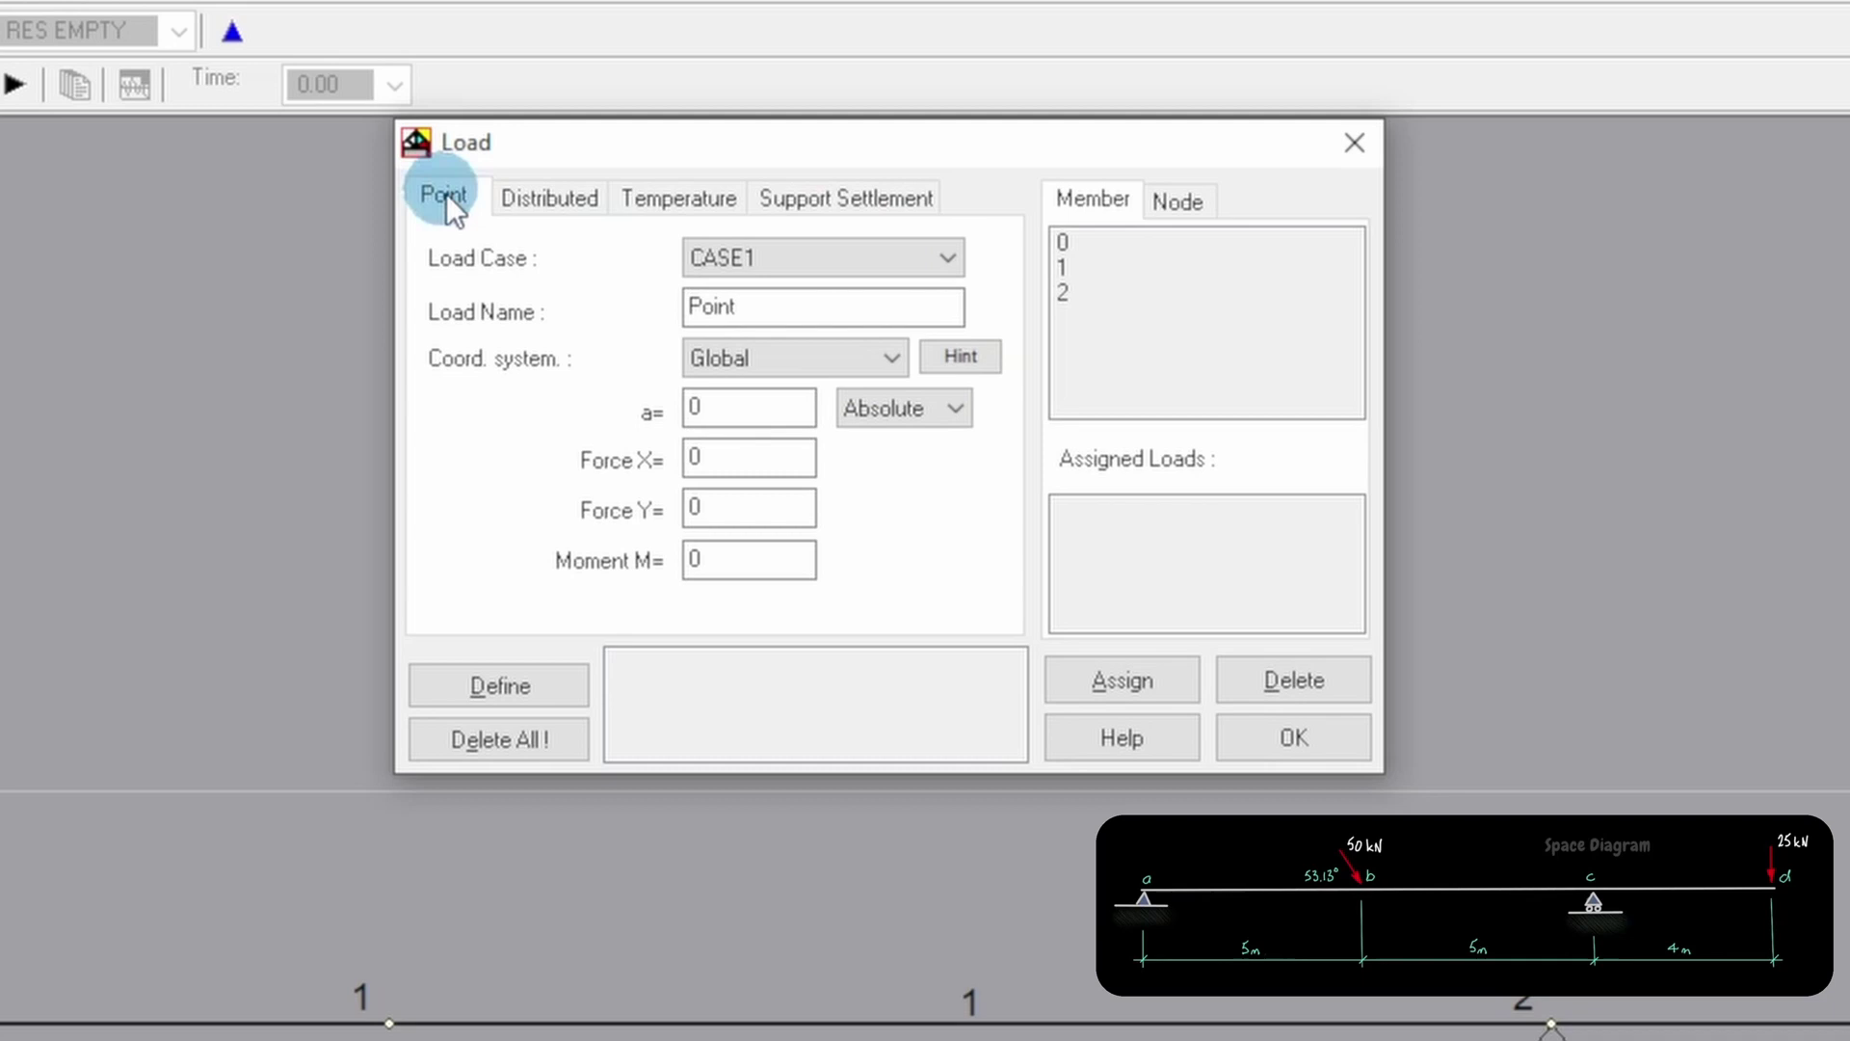
click(967, 352)
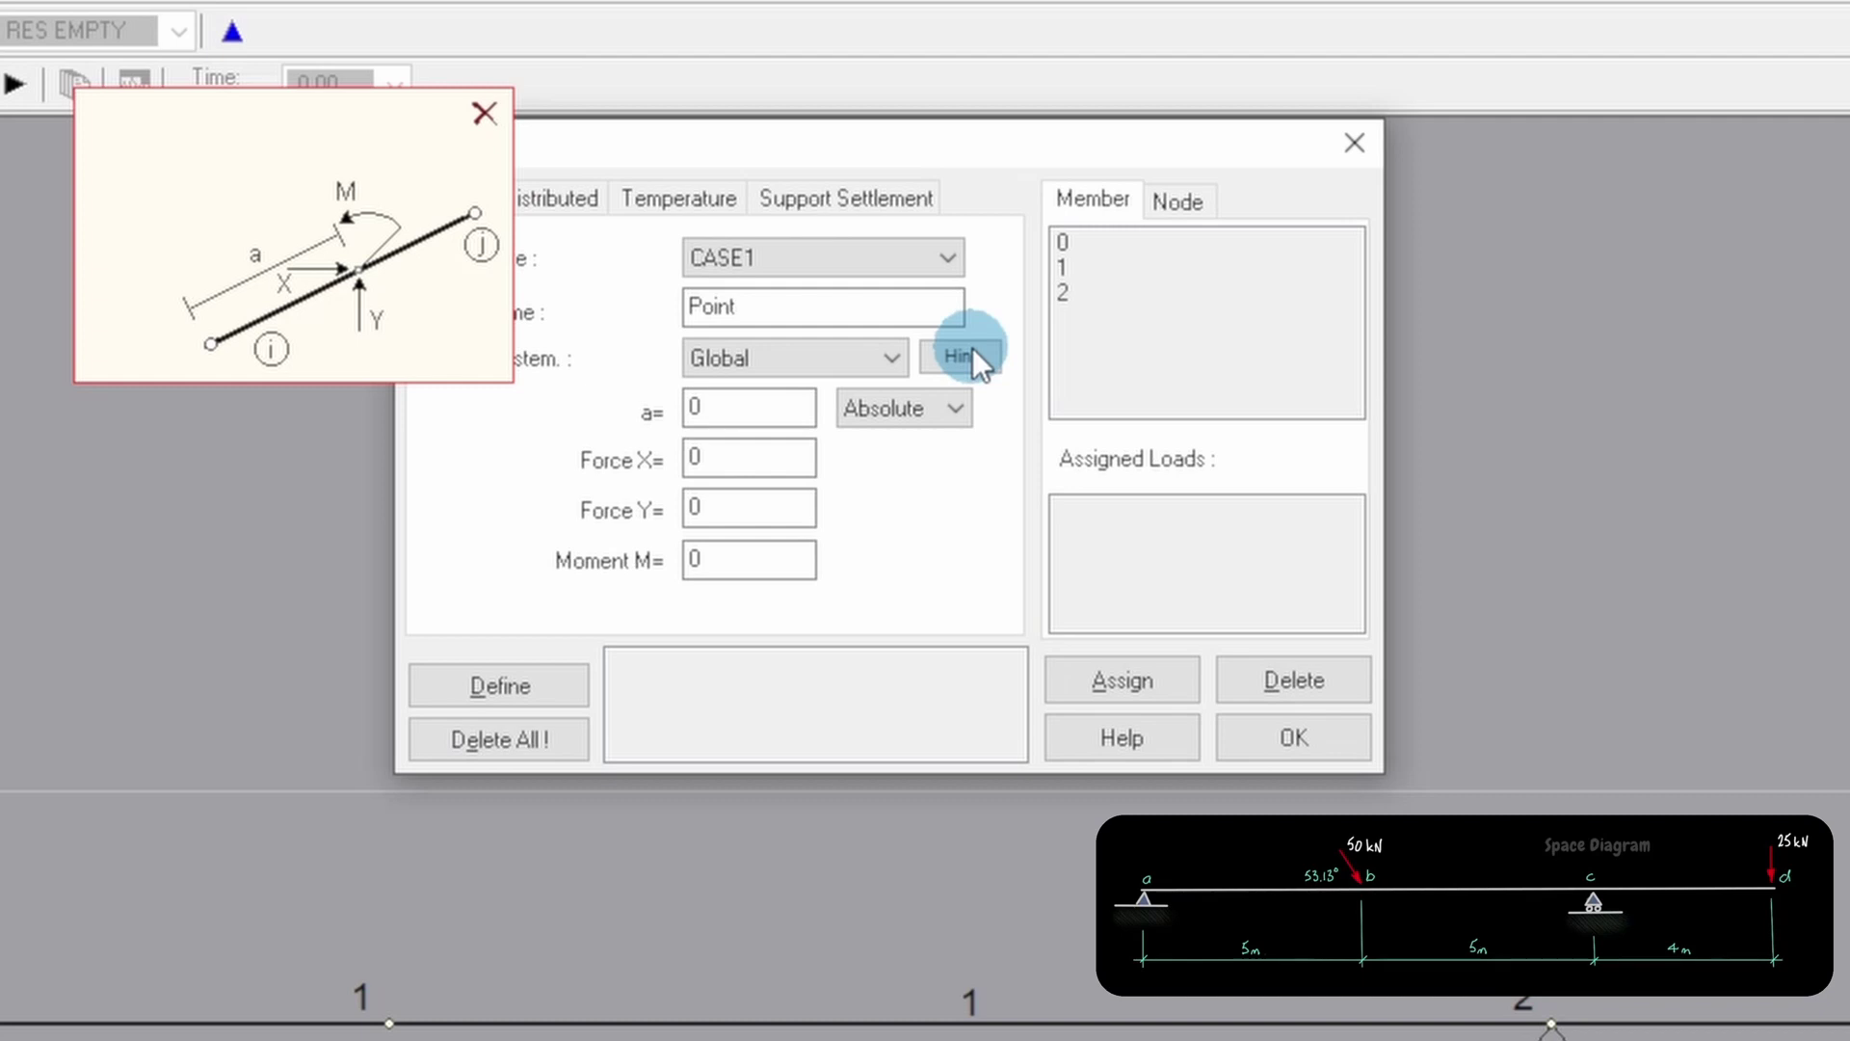
click(882, 355)
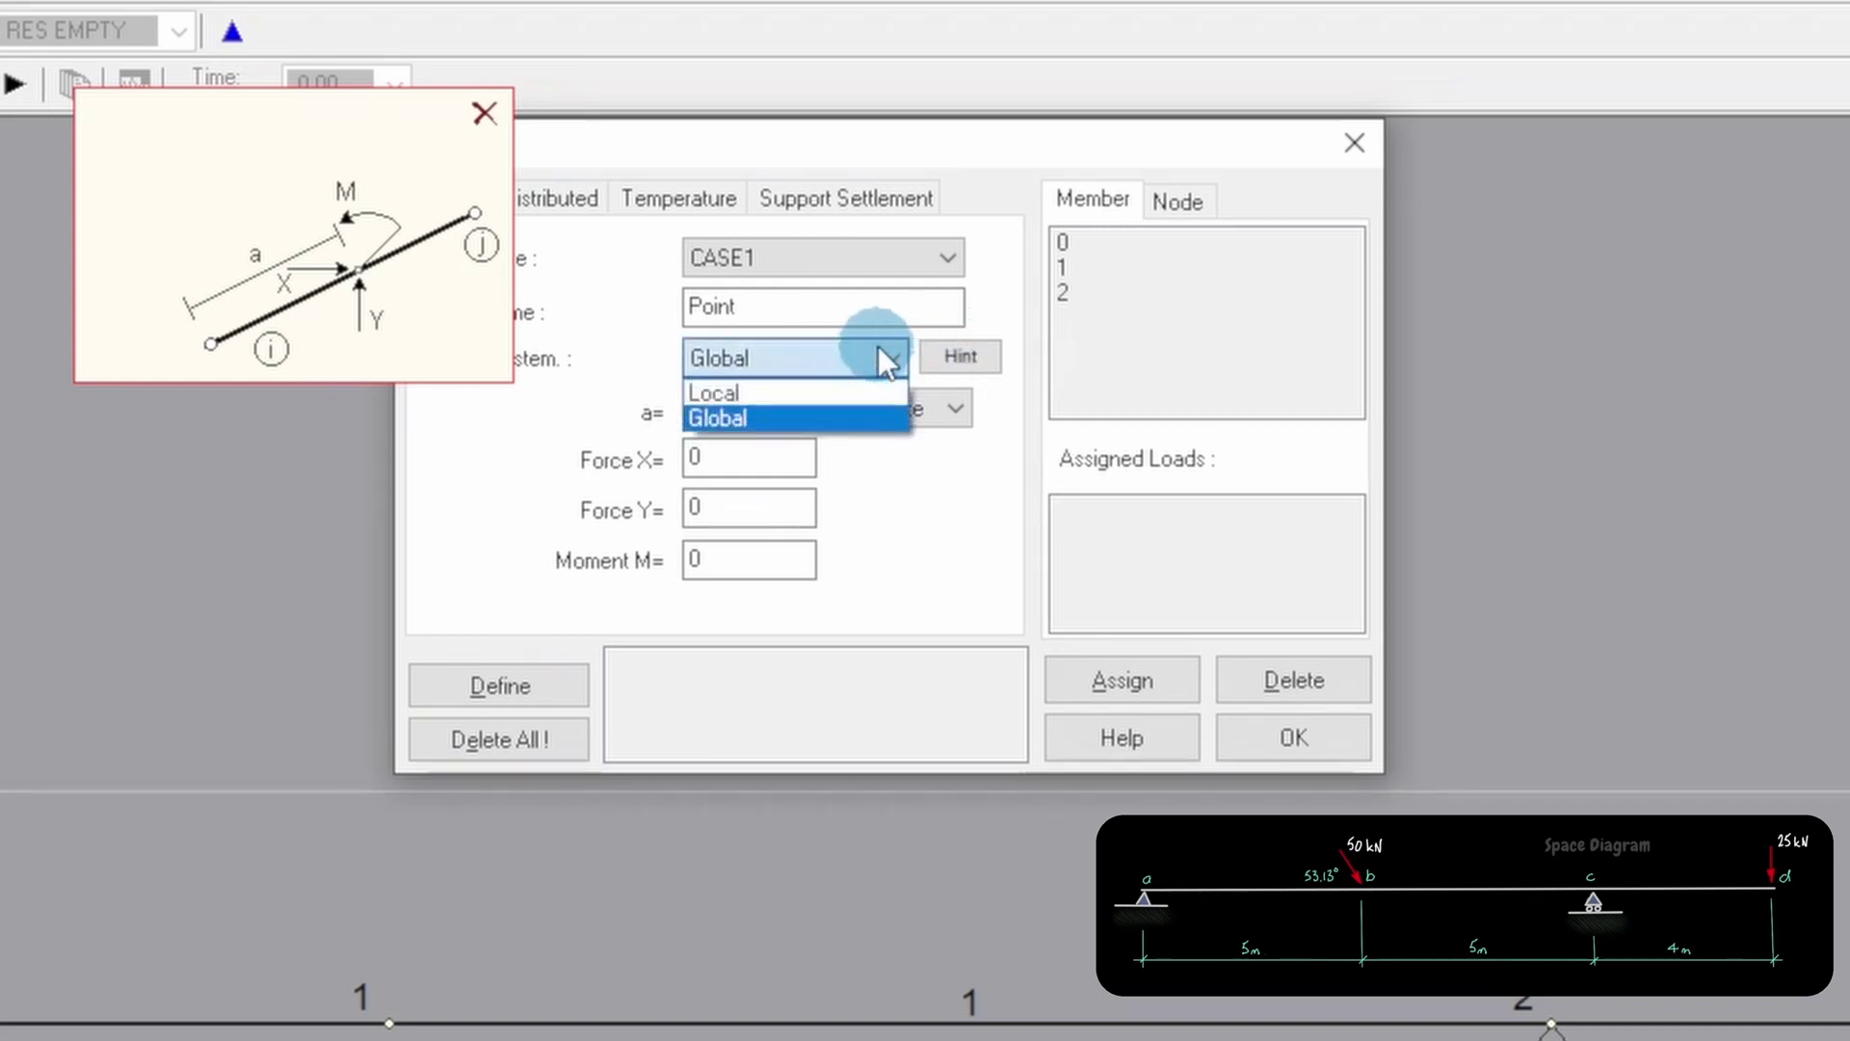
click(824, 390)
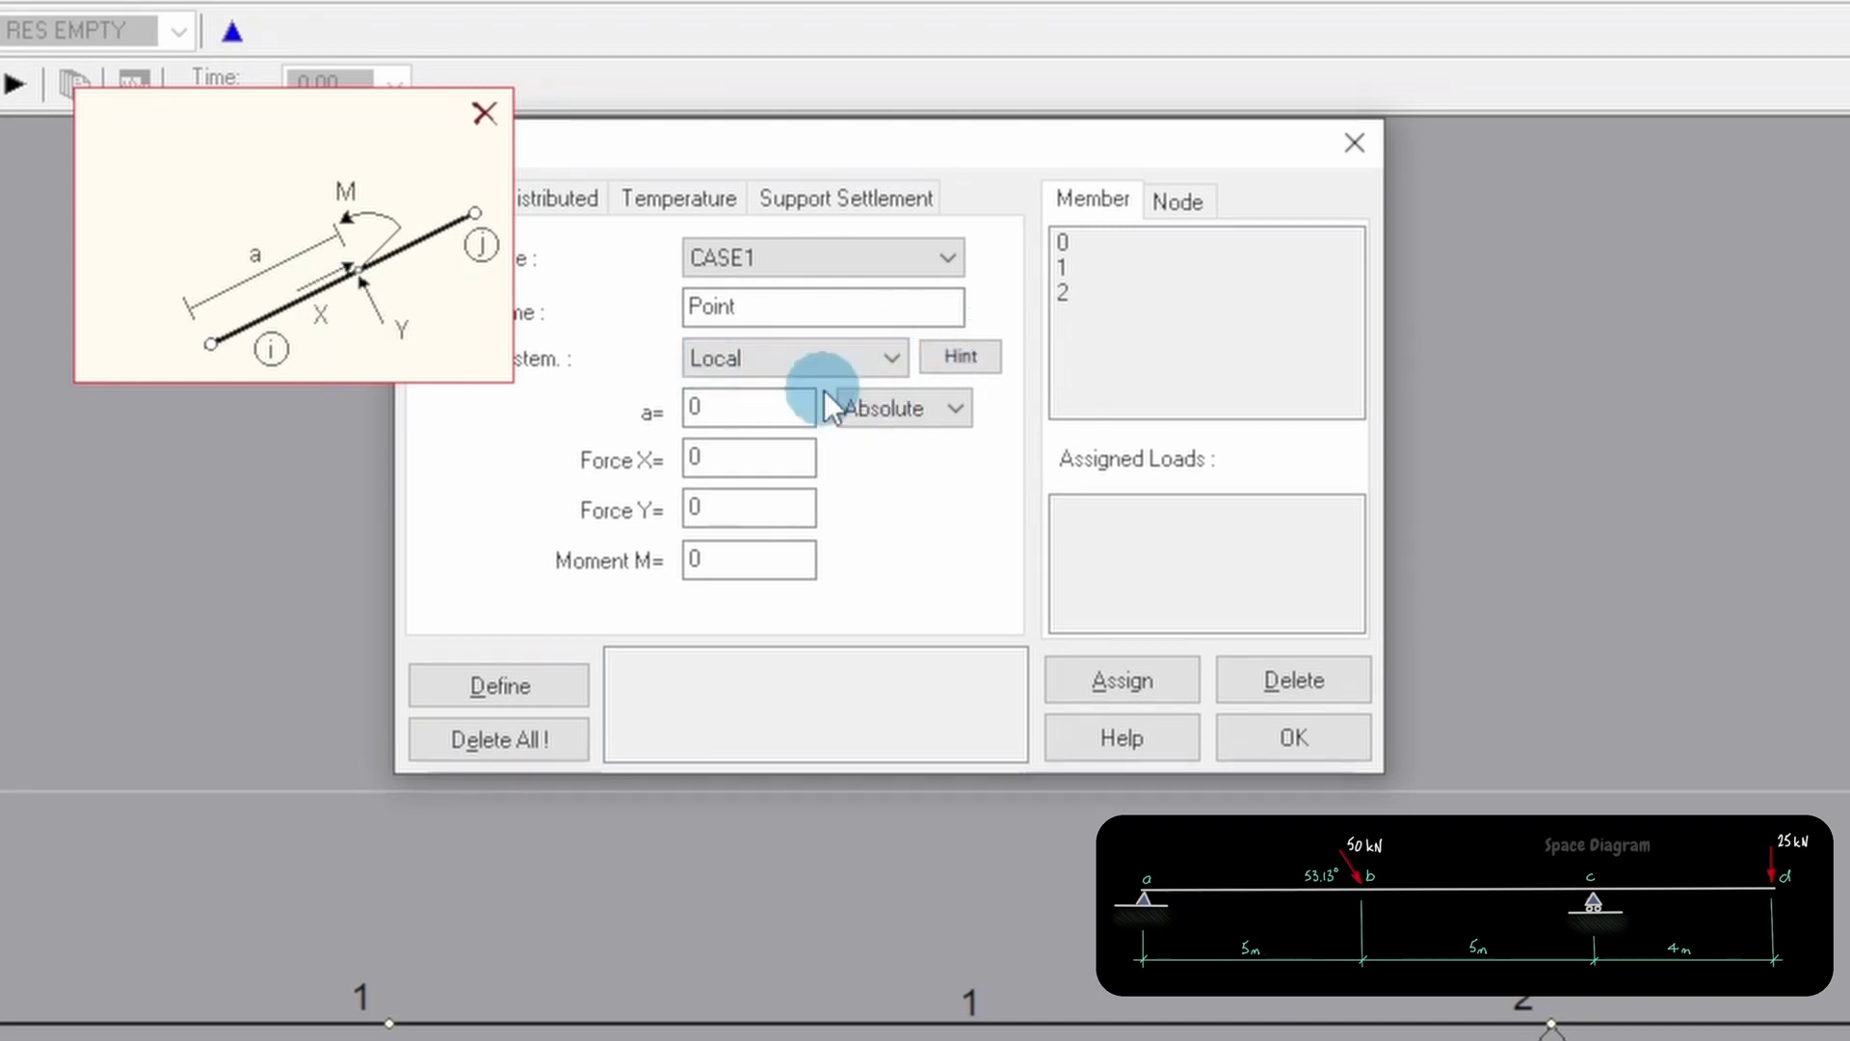
click(902, 360)
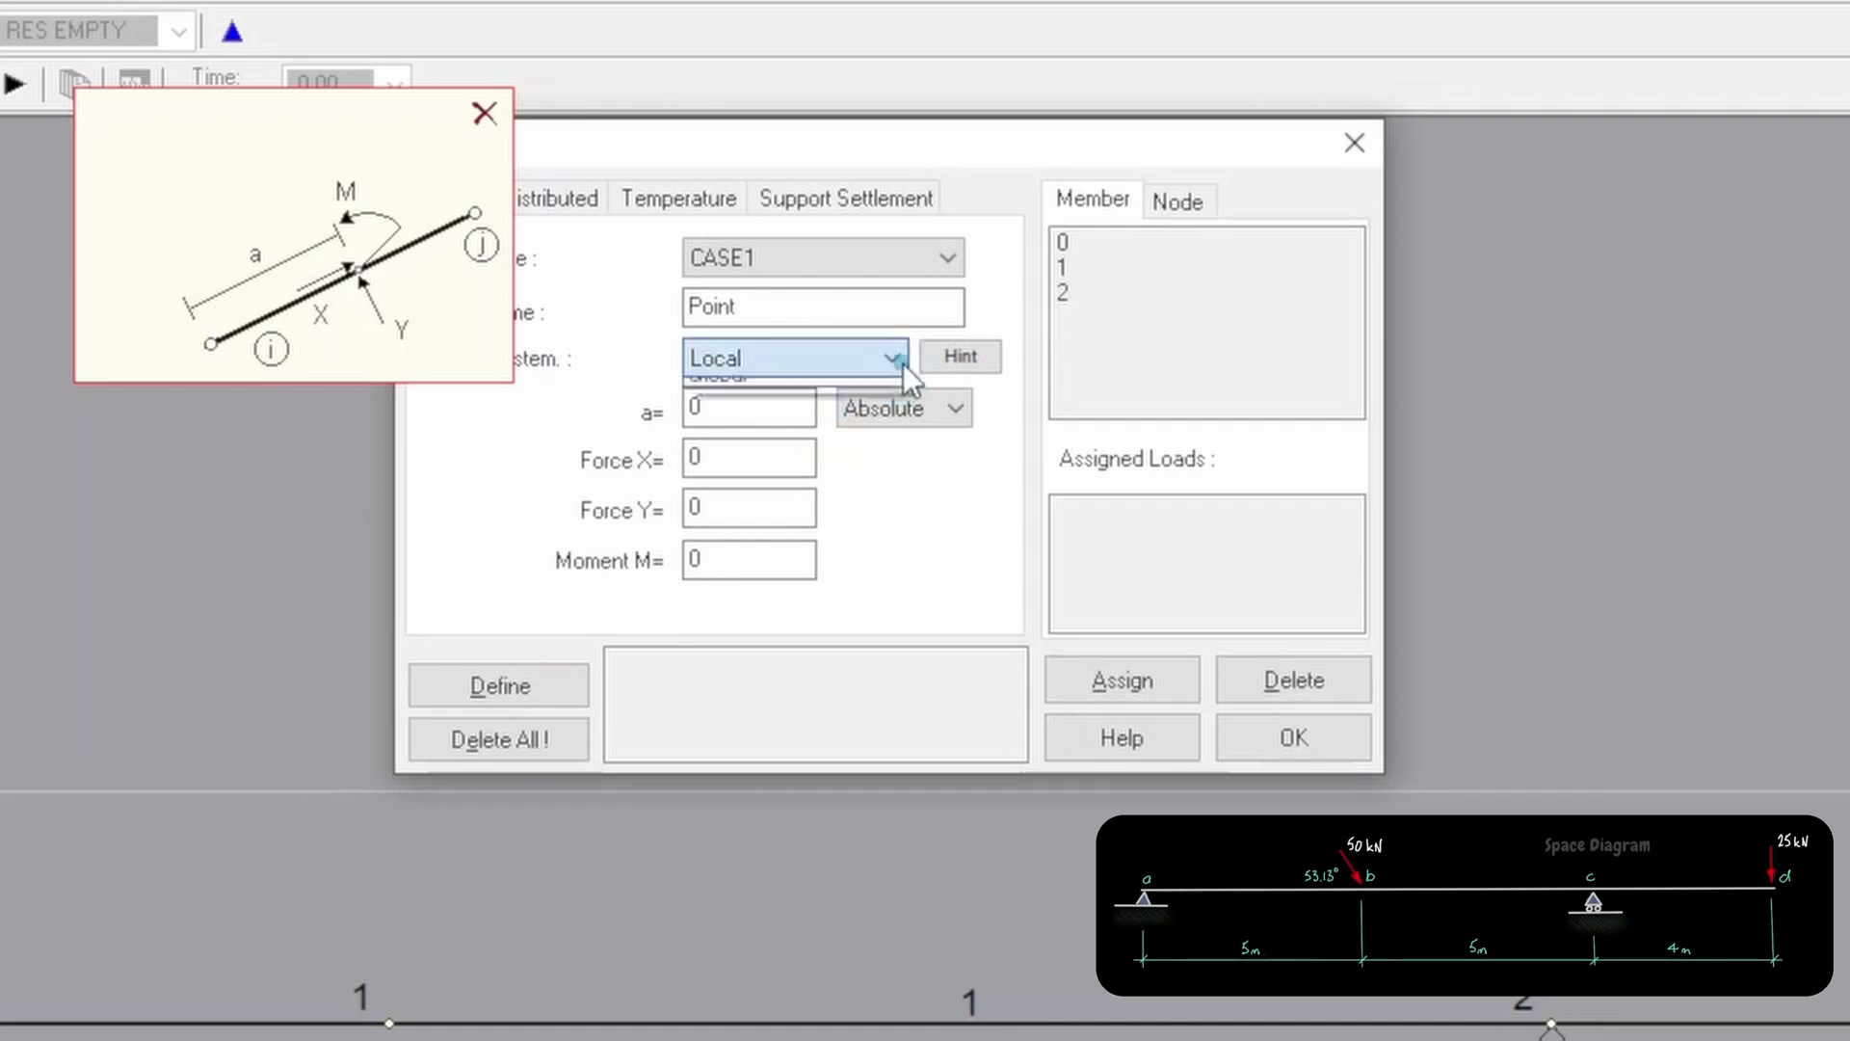
click(847, 417)
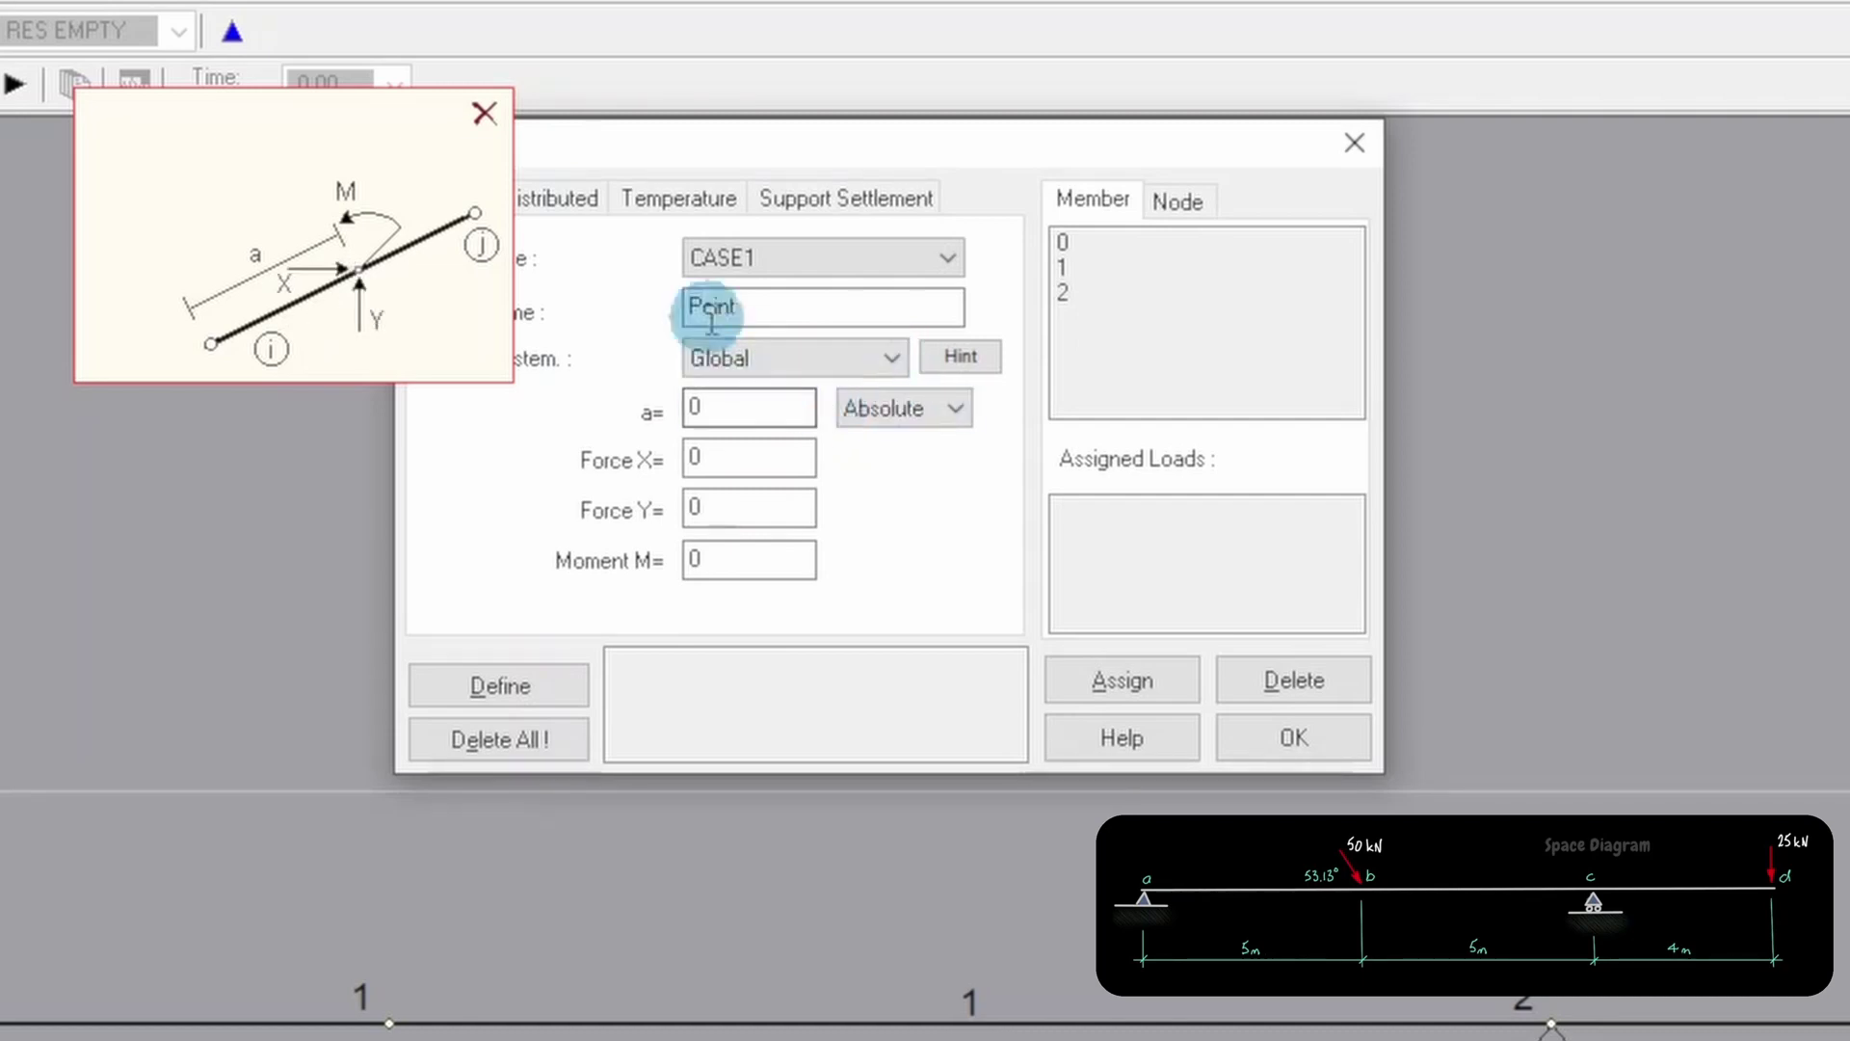
click(485, 115)
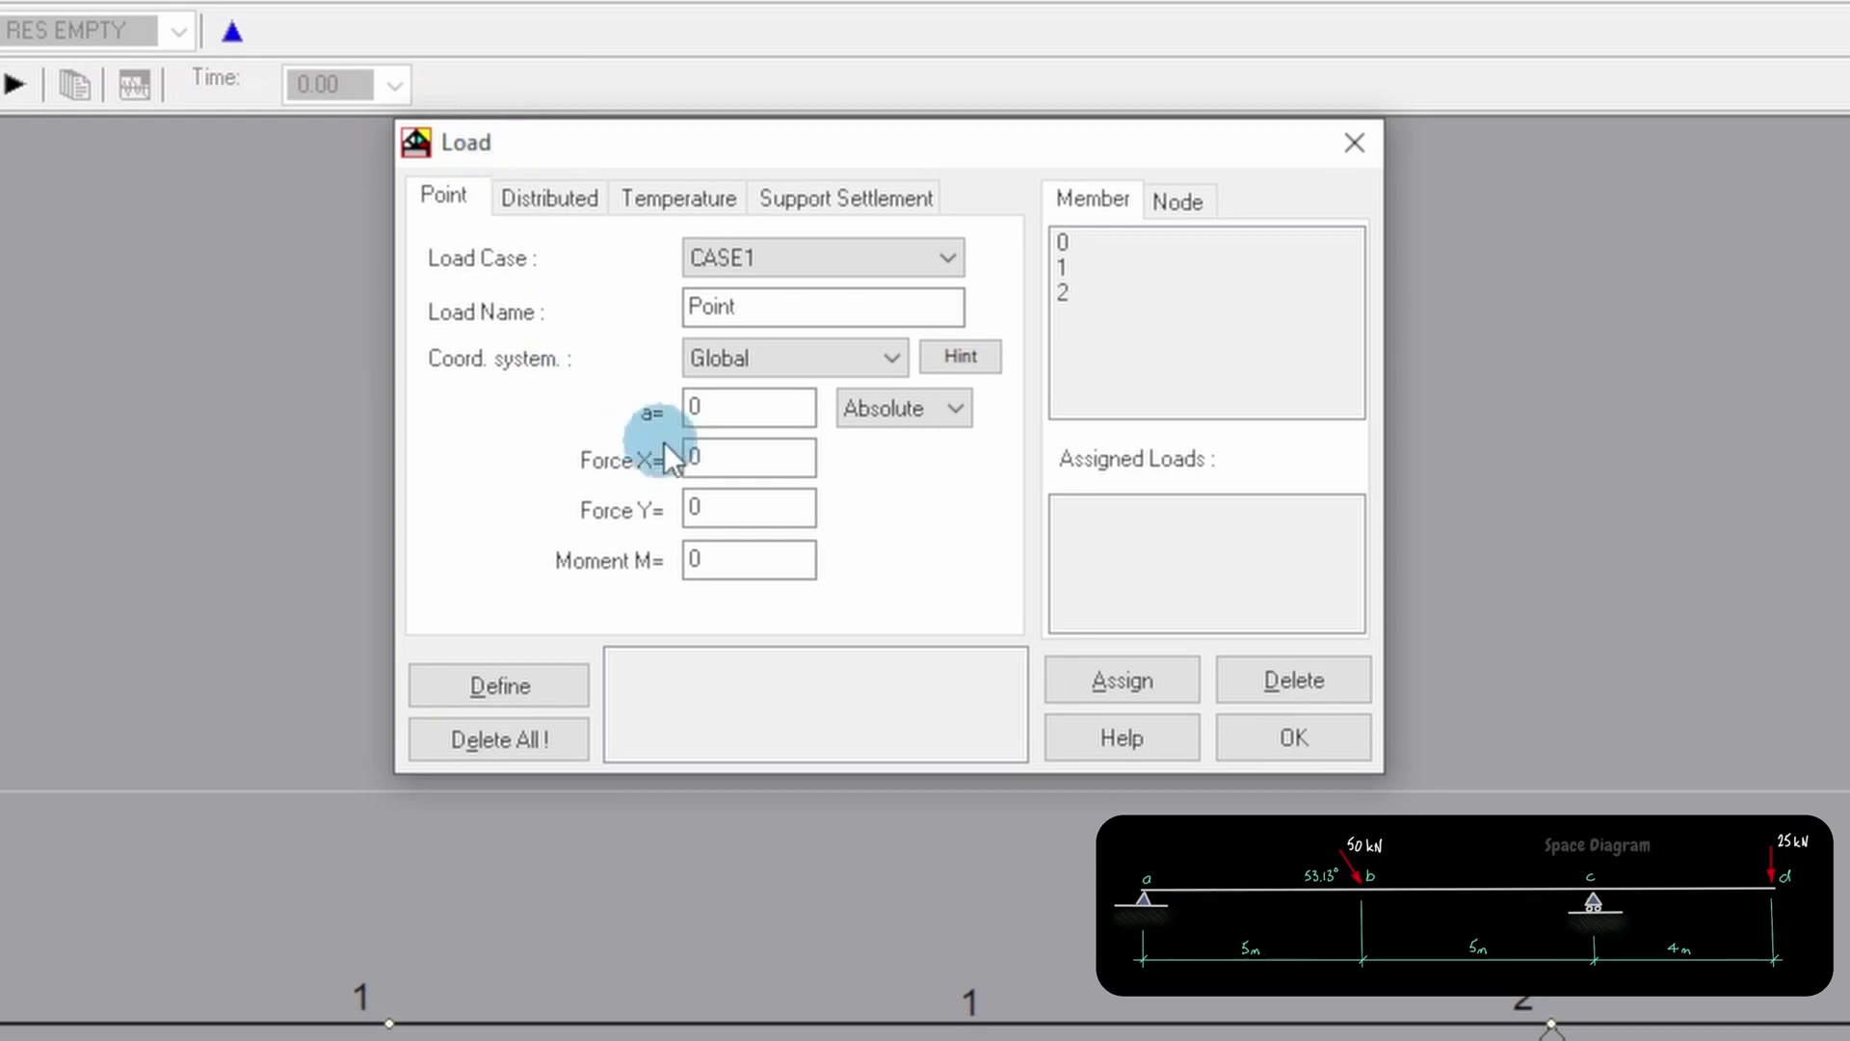
- Define a global point load named 30kN with Force X 30 and assign it to node 1
drag(755, 309, 518, 246)
text(30kN)
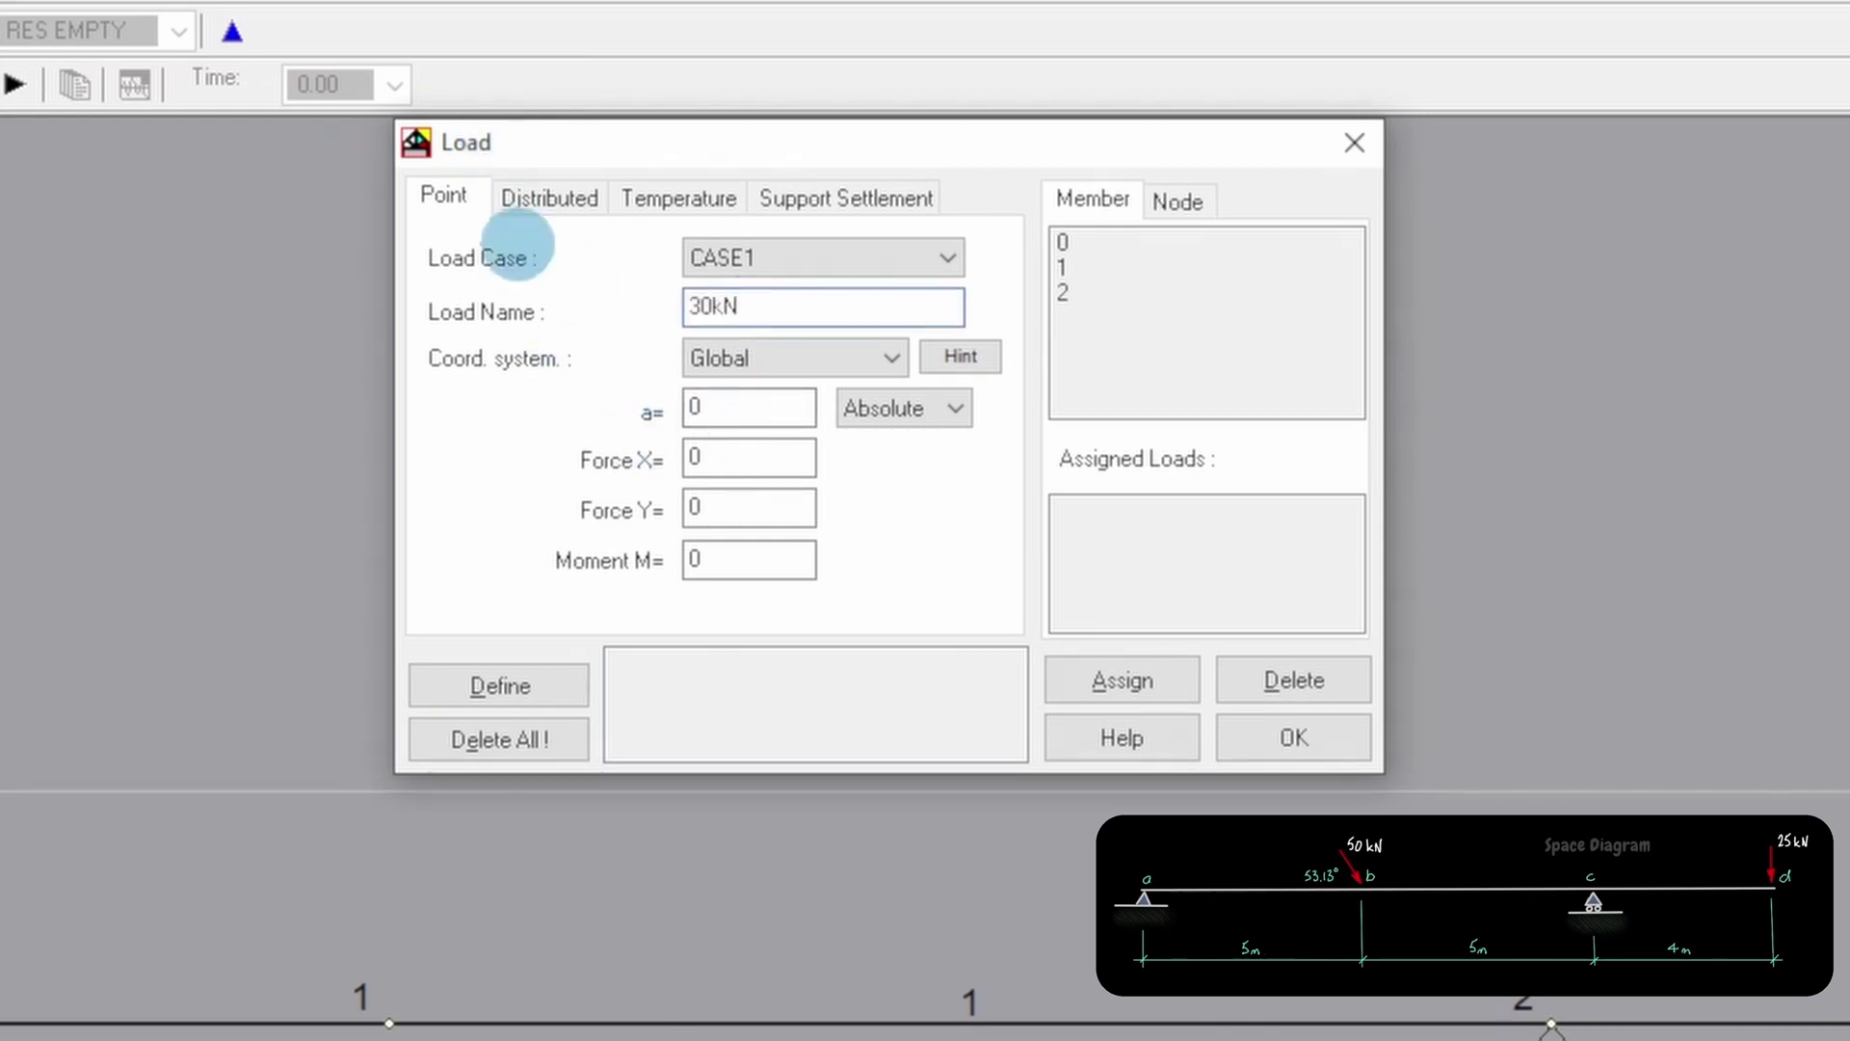
drag(725, 457, 546, 467)
text(30)
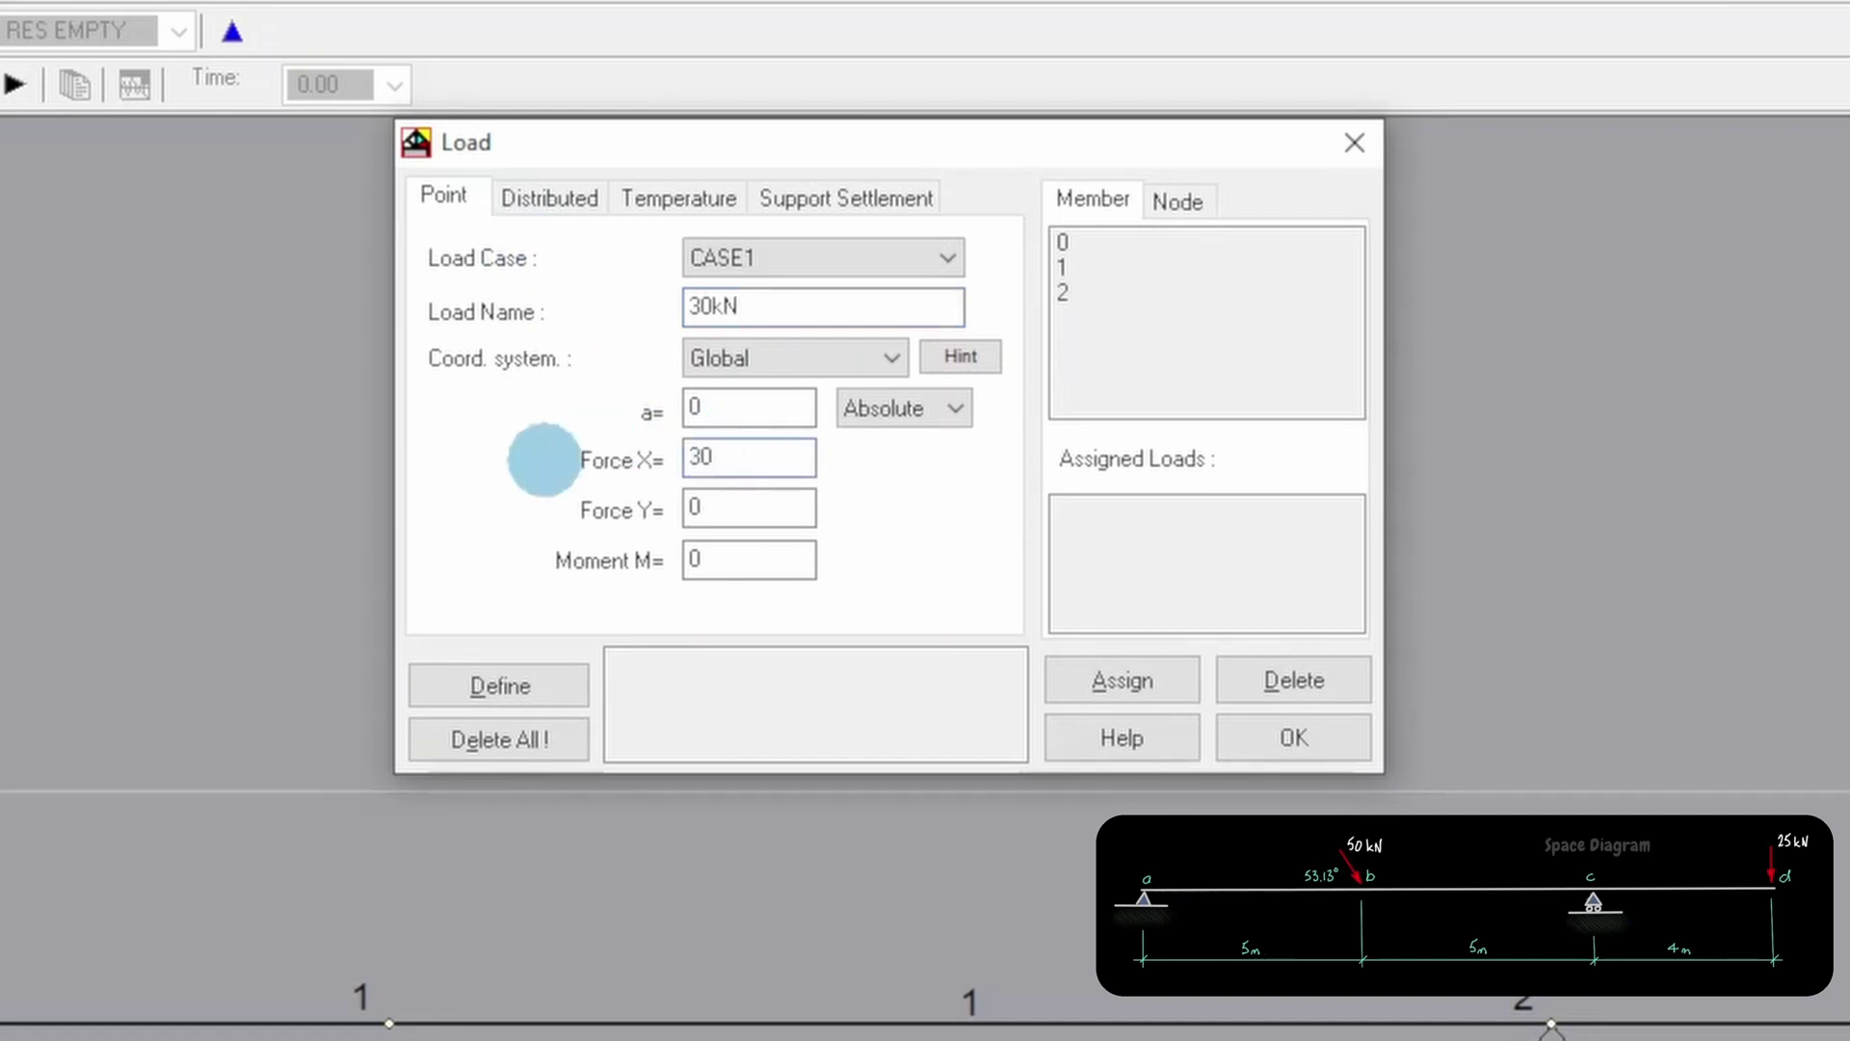
click(512, 695)
click(1181, 198)
click(1079, 268)
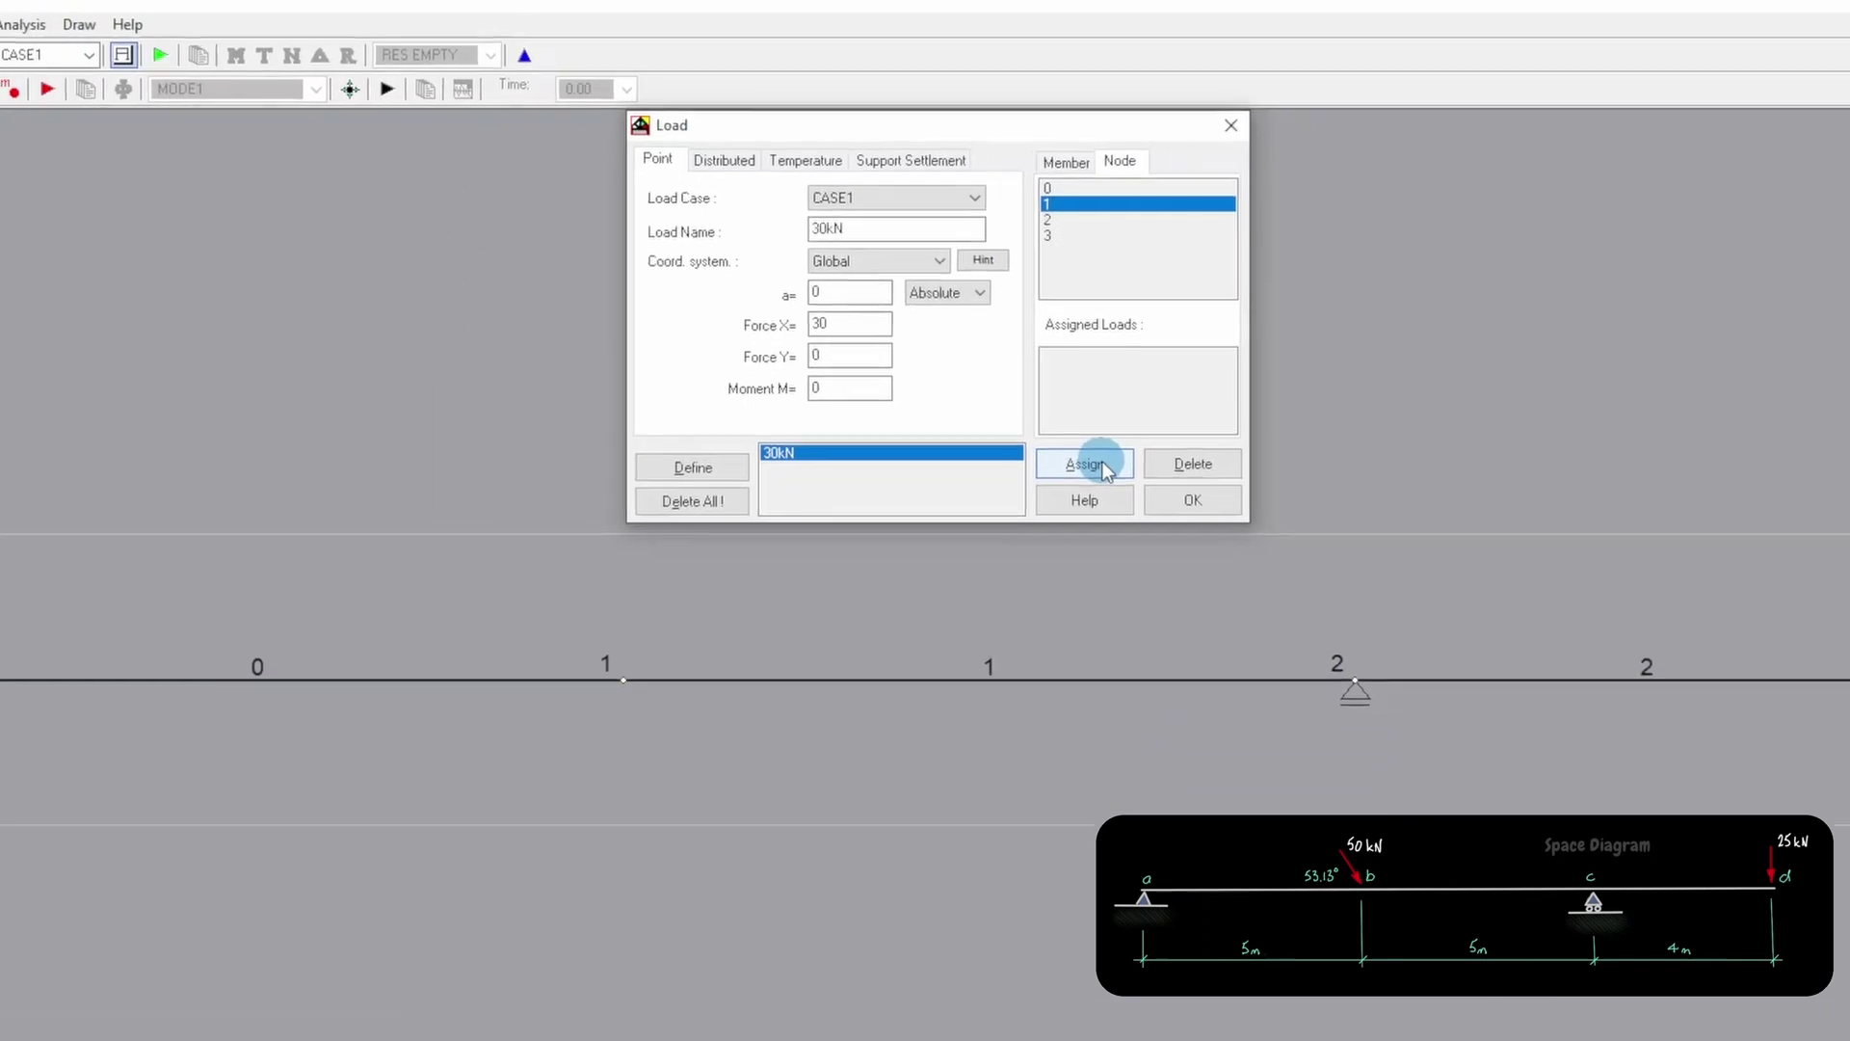
click(1094, 465)
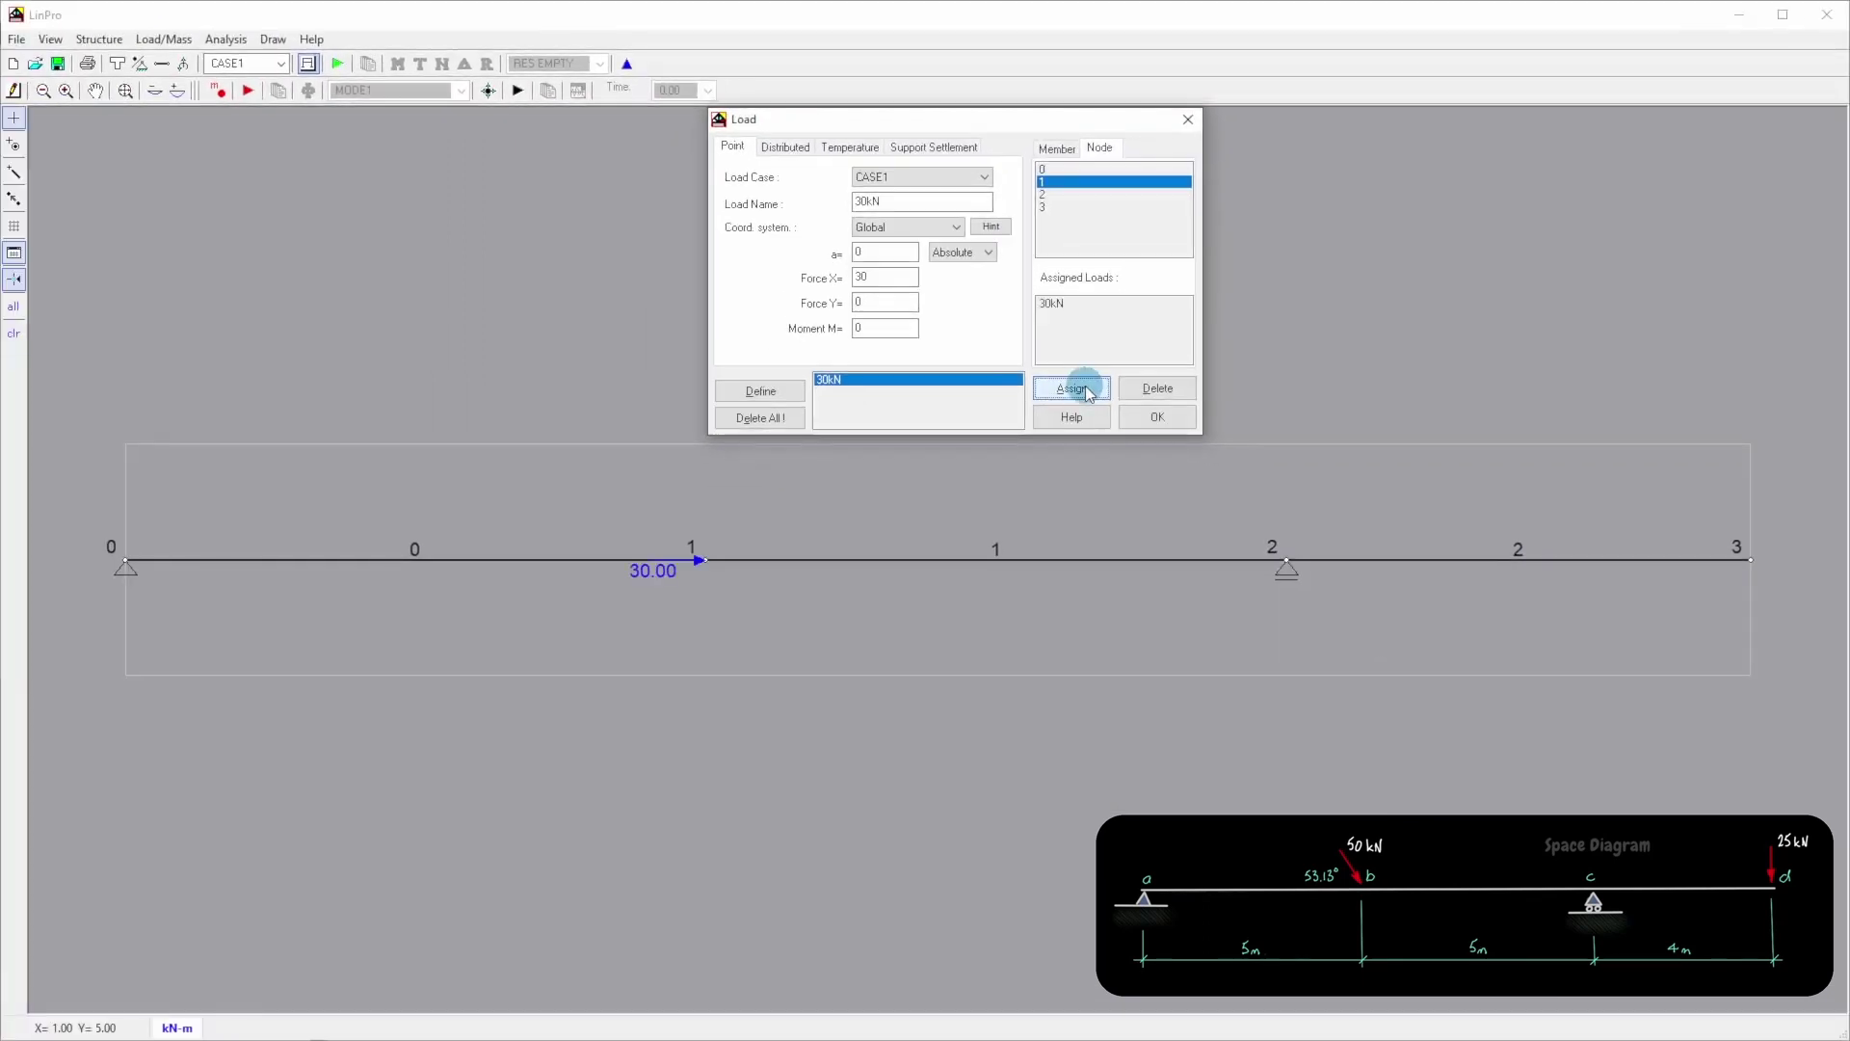
- Define a point load named 40kN with Force X 0 and Force Y -40, and assign it to node 1
double_click(907, 194)
text(40k)
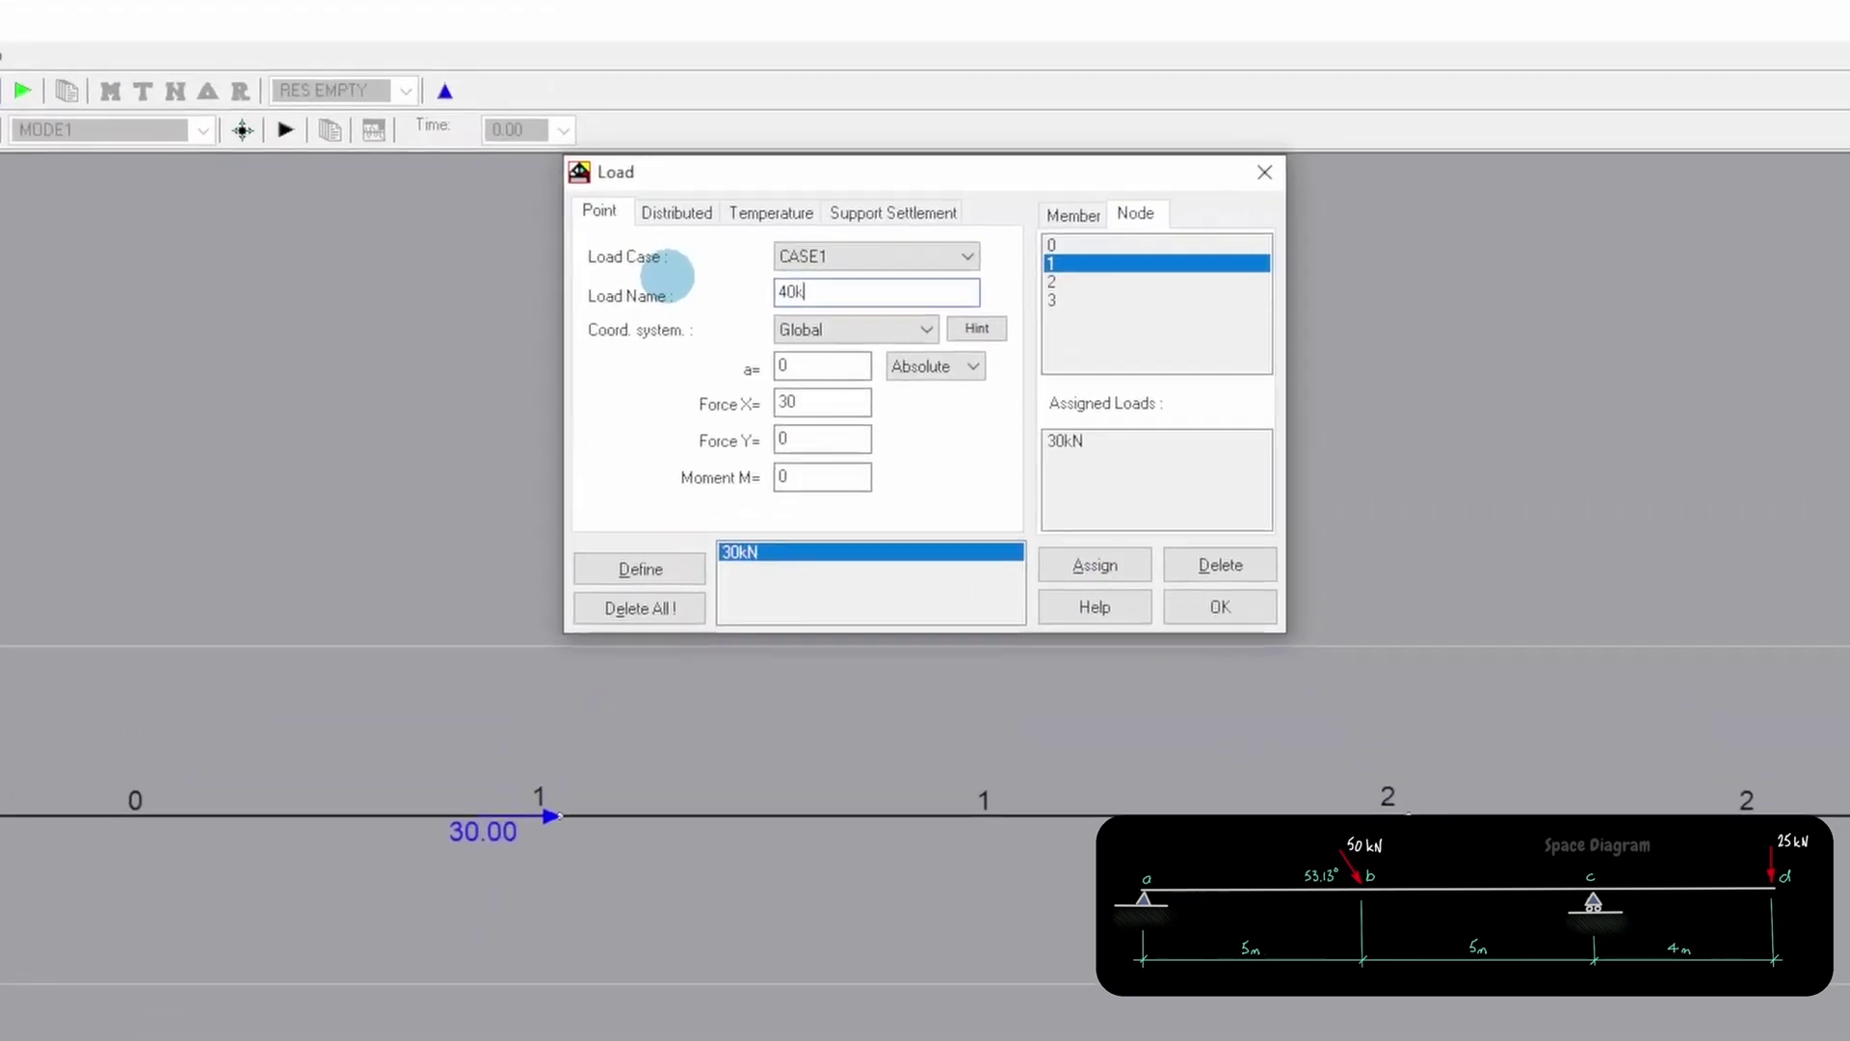
text(N)
drag(818, 399, 712, 392)
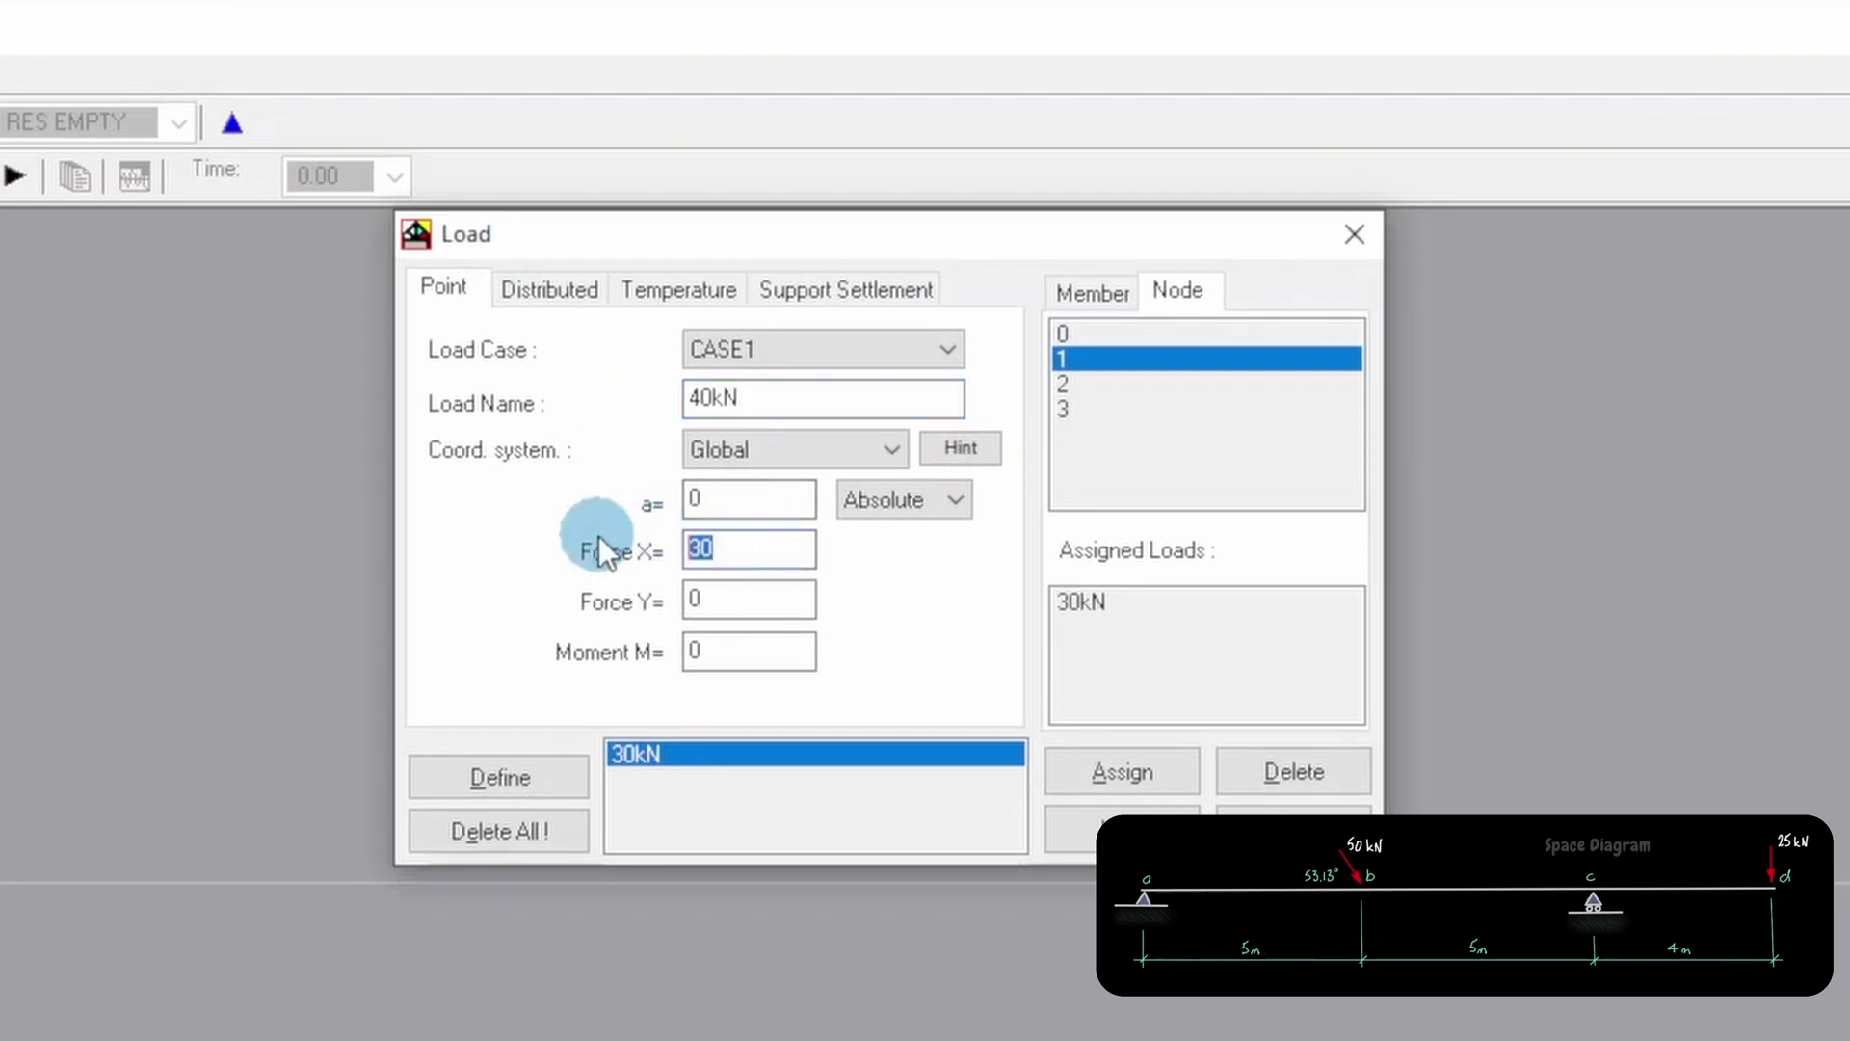
text(0)
double_click(732, 598)
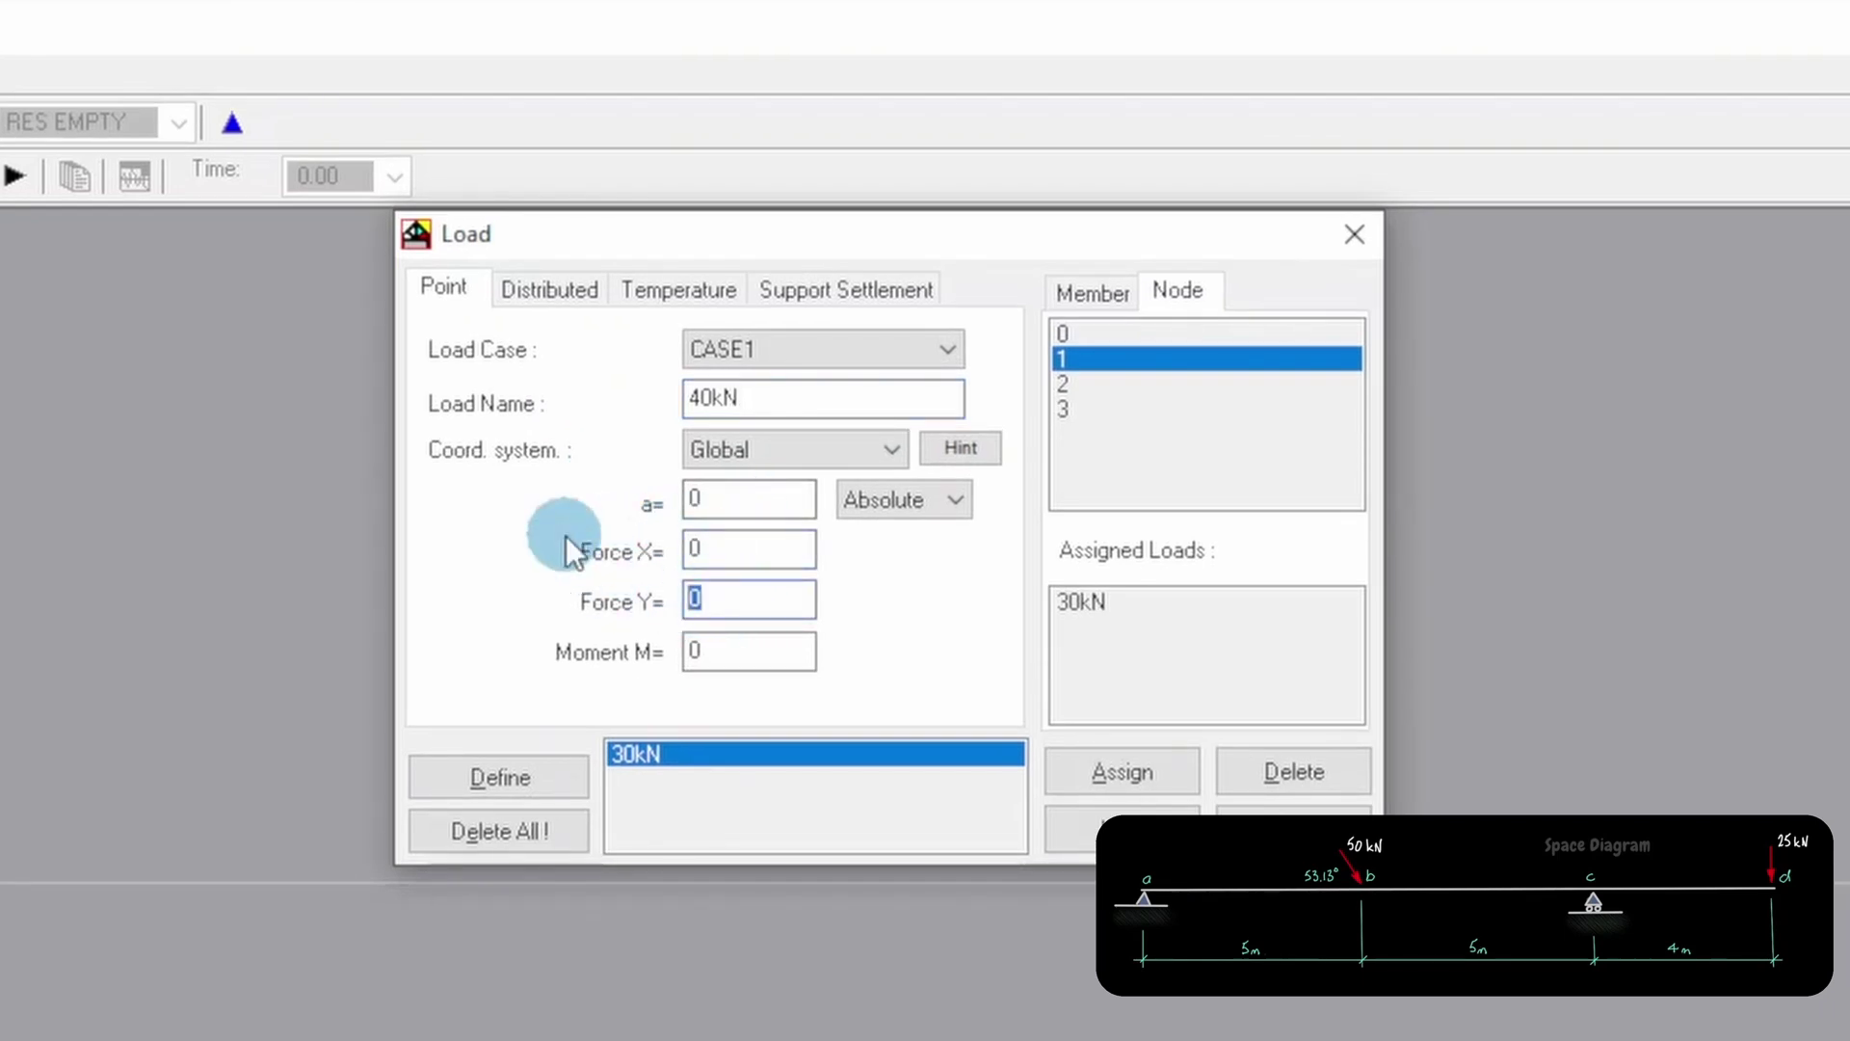
text(-40)
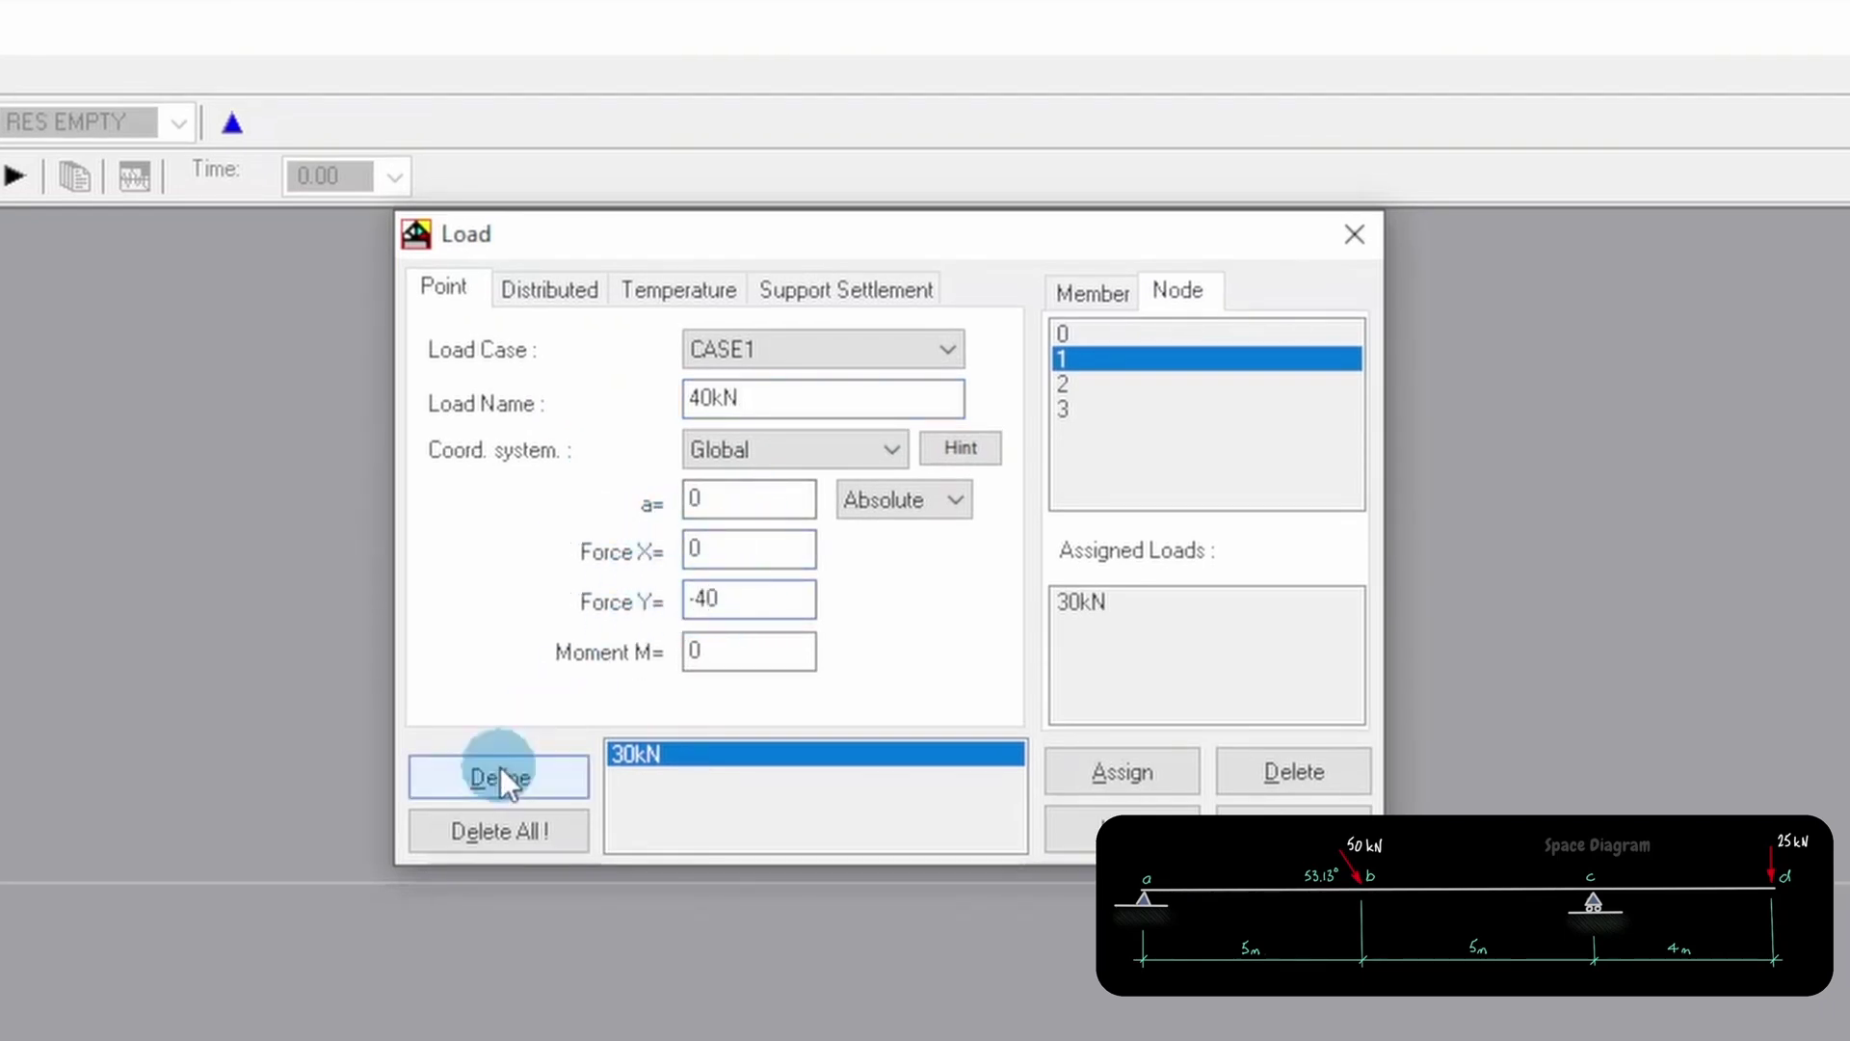
click(501, 777)
click(1113, 771)
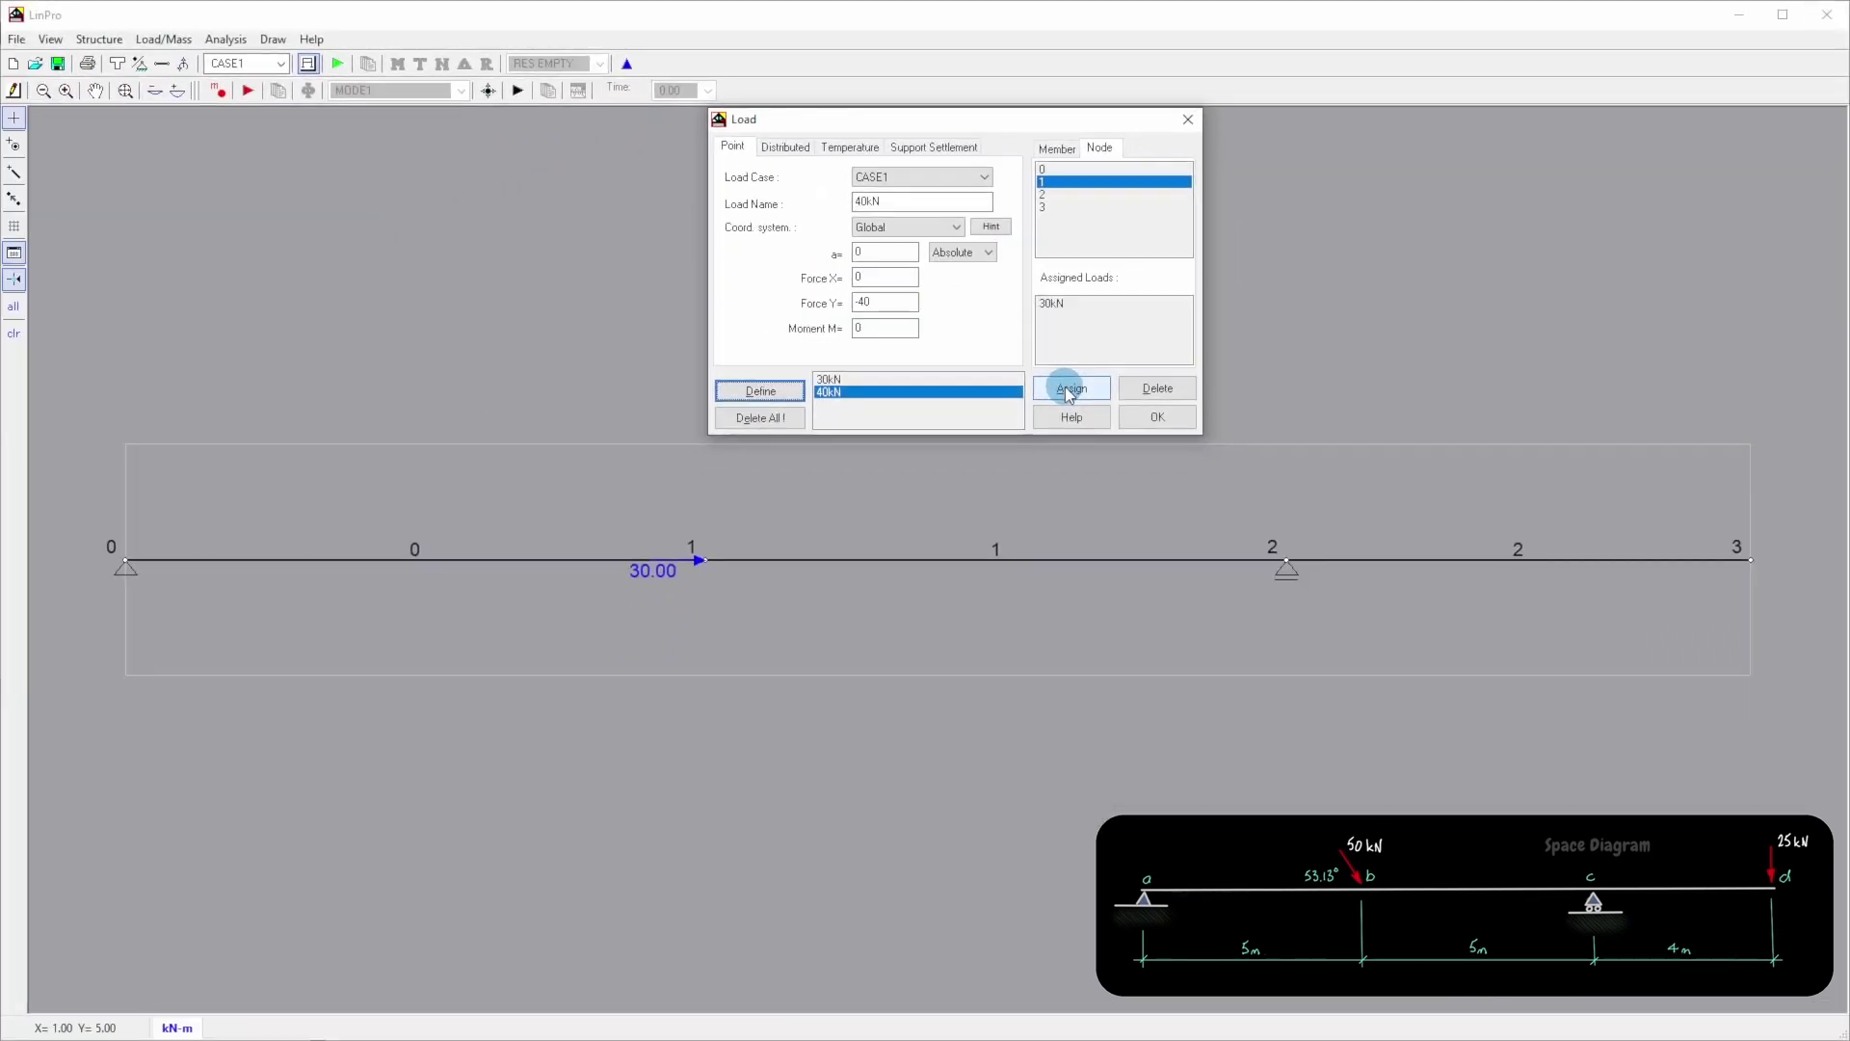
click(1067, 390)
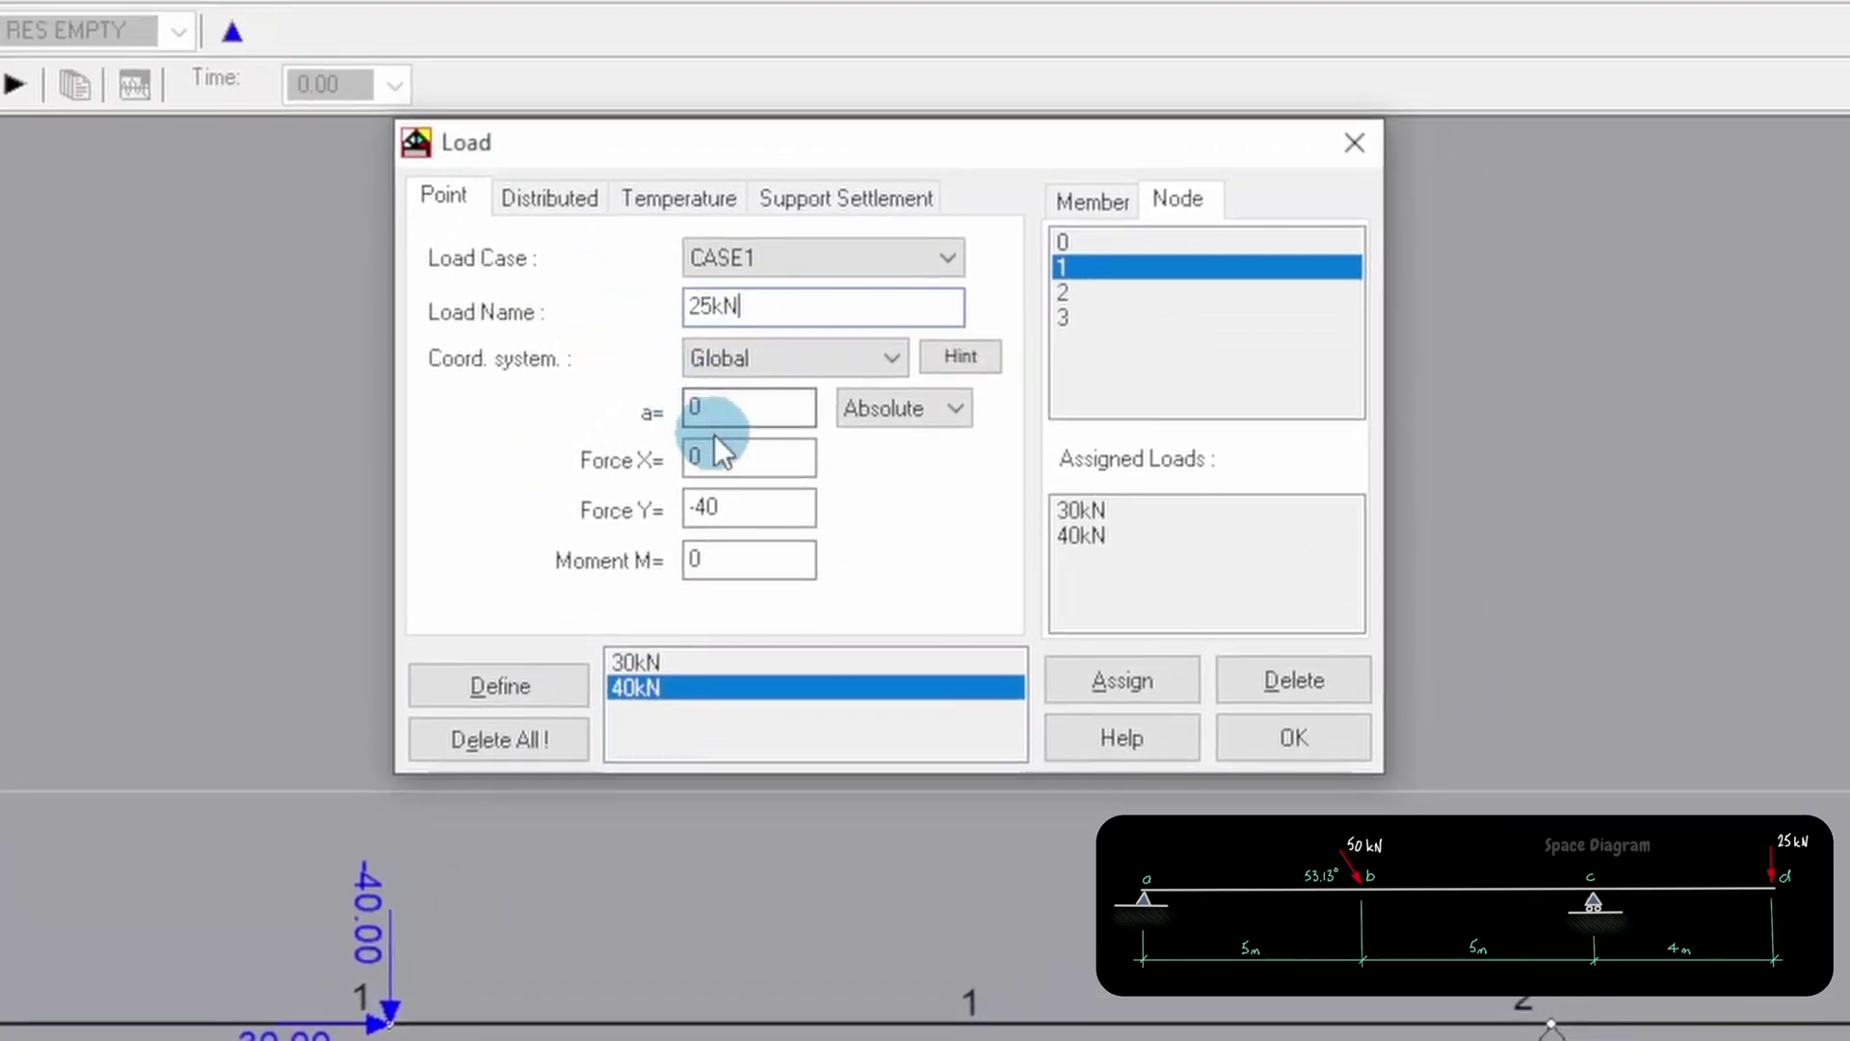
- Define the 25kN point load with Force Y -25, assign it to node 3, and accept the loads
double_click(709, 508)
text(-25)
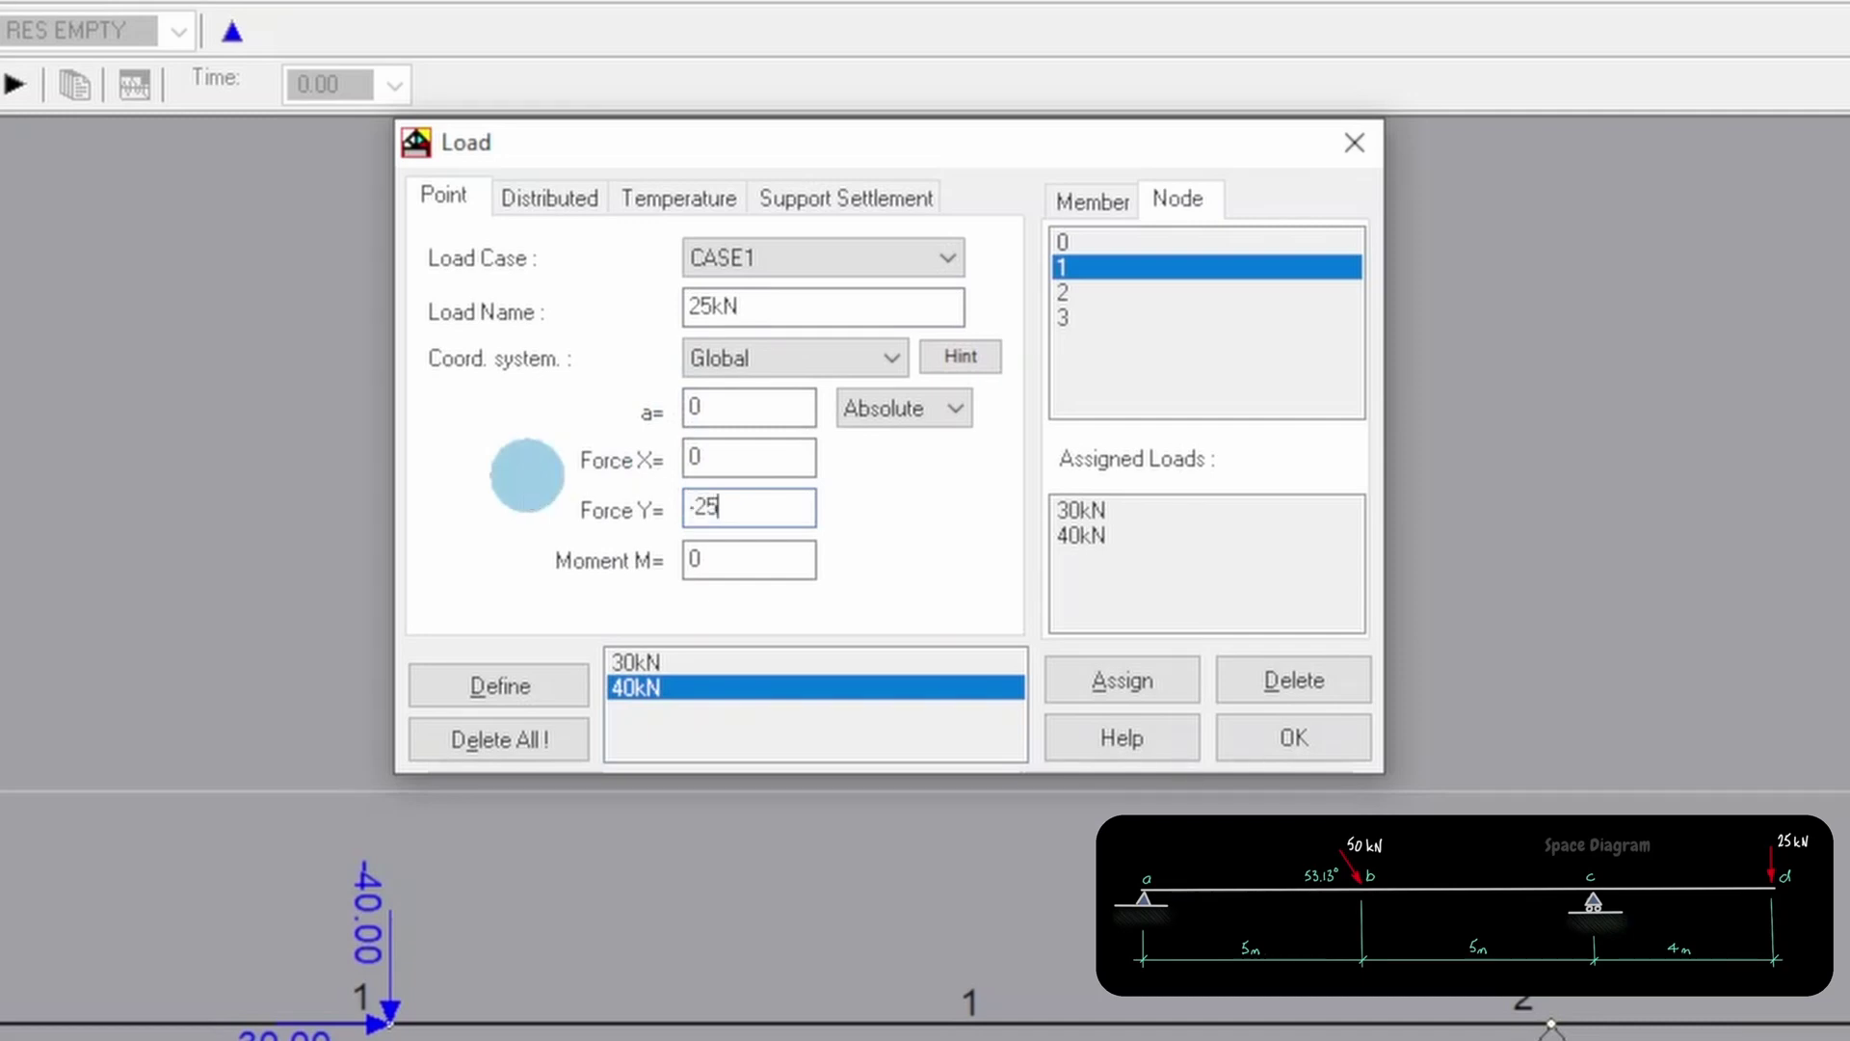
click(498, 685)
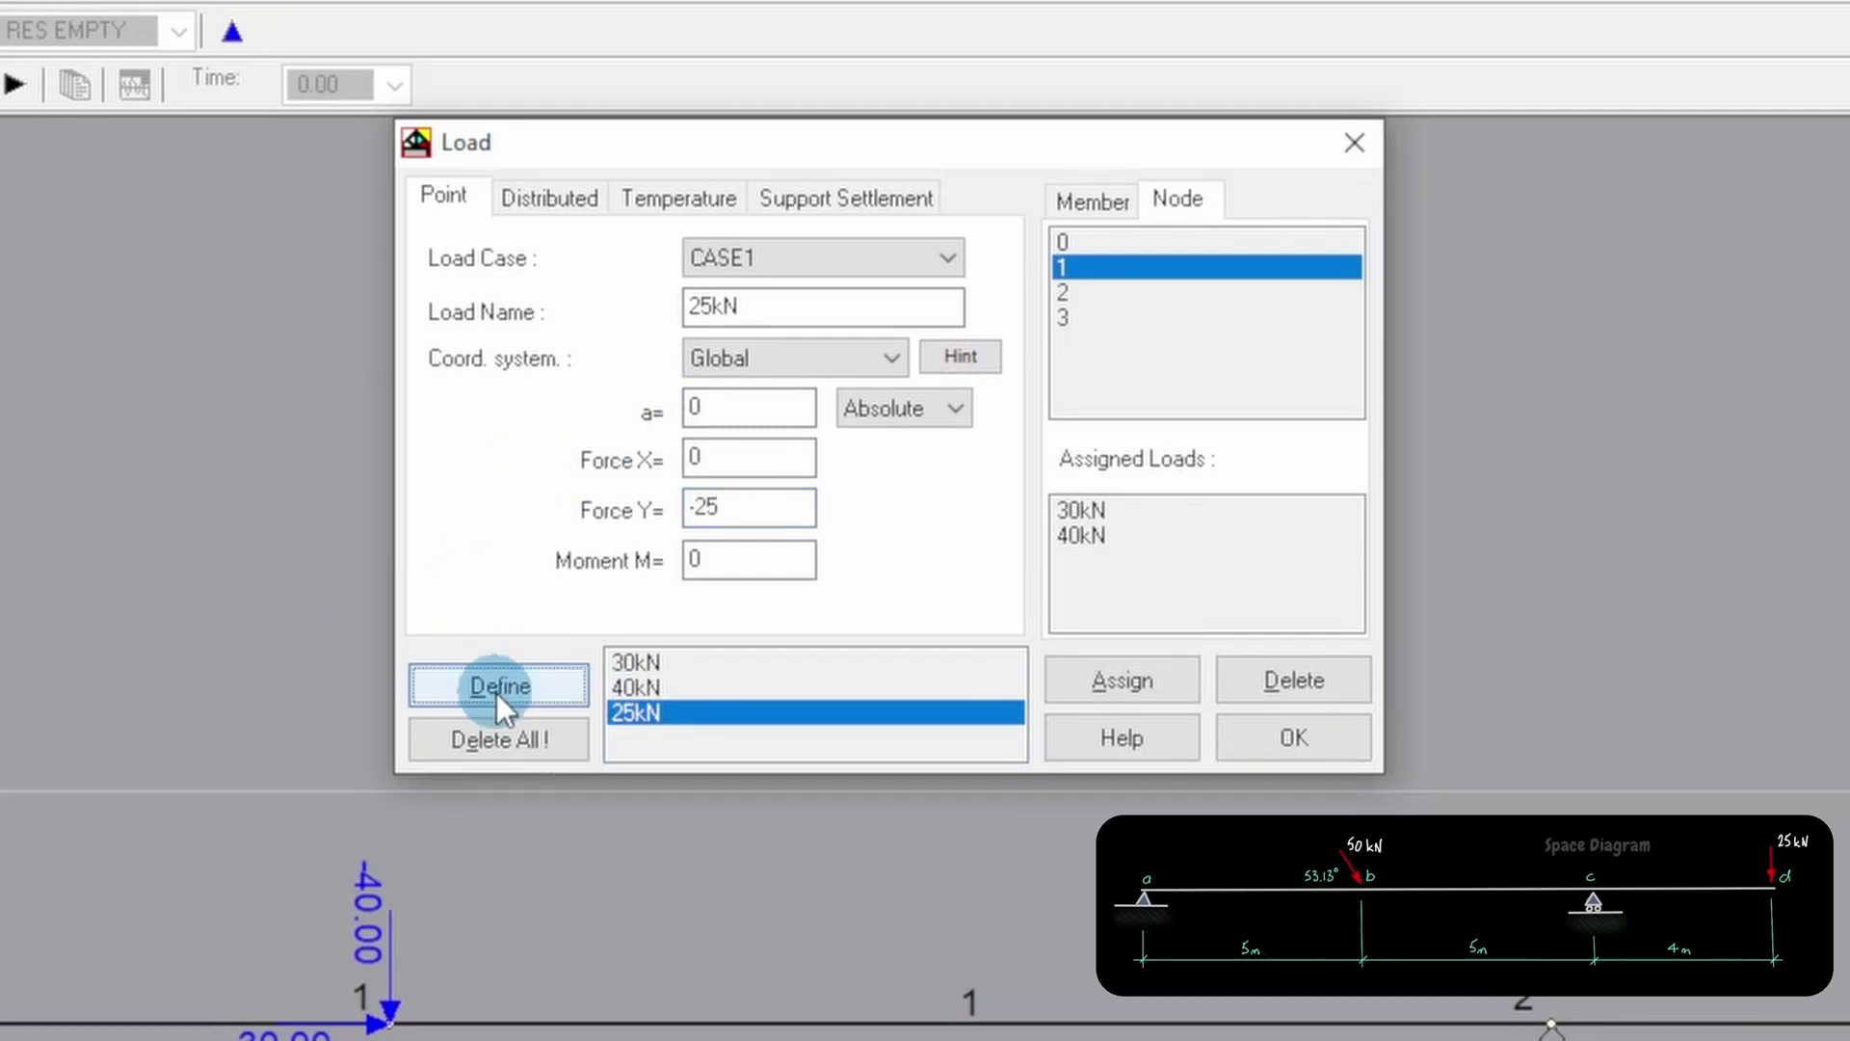
click(1092, 321)
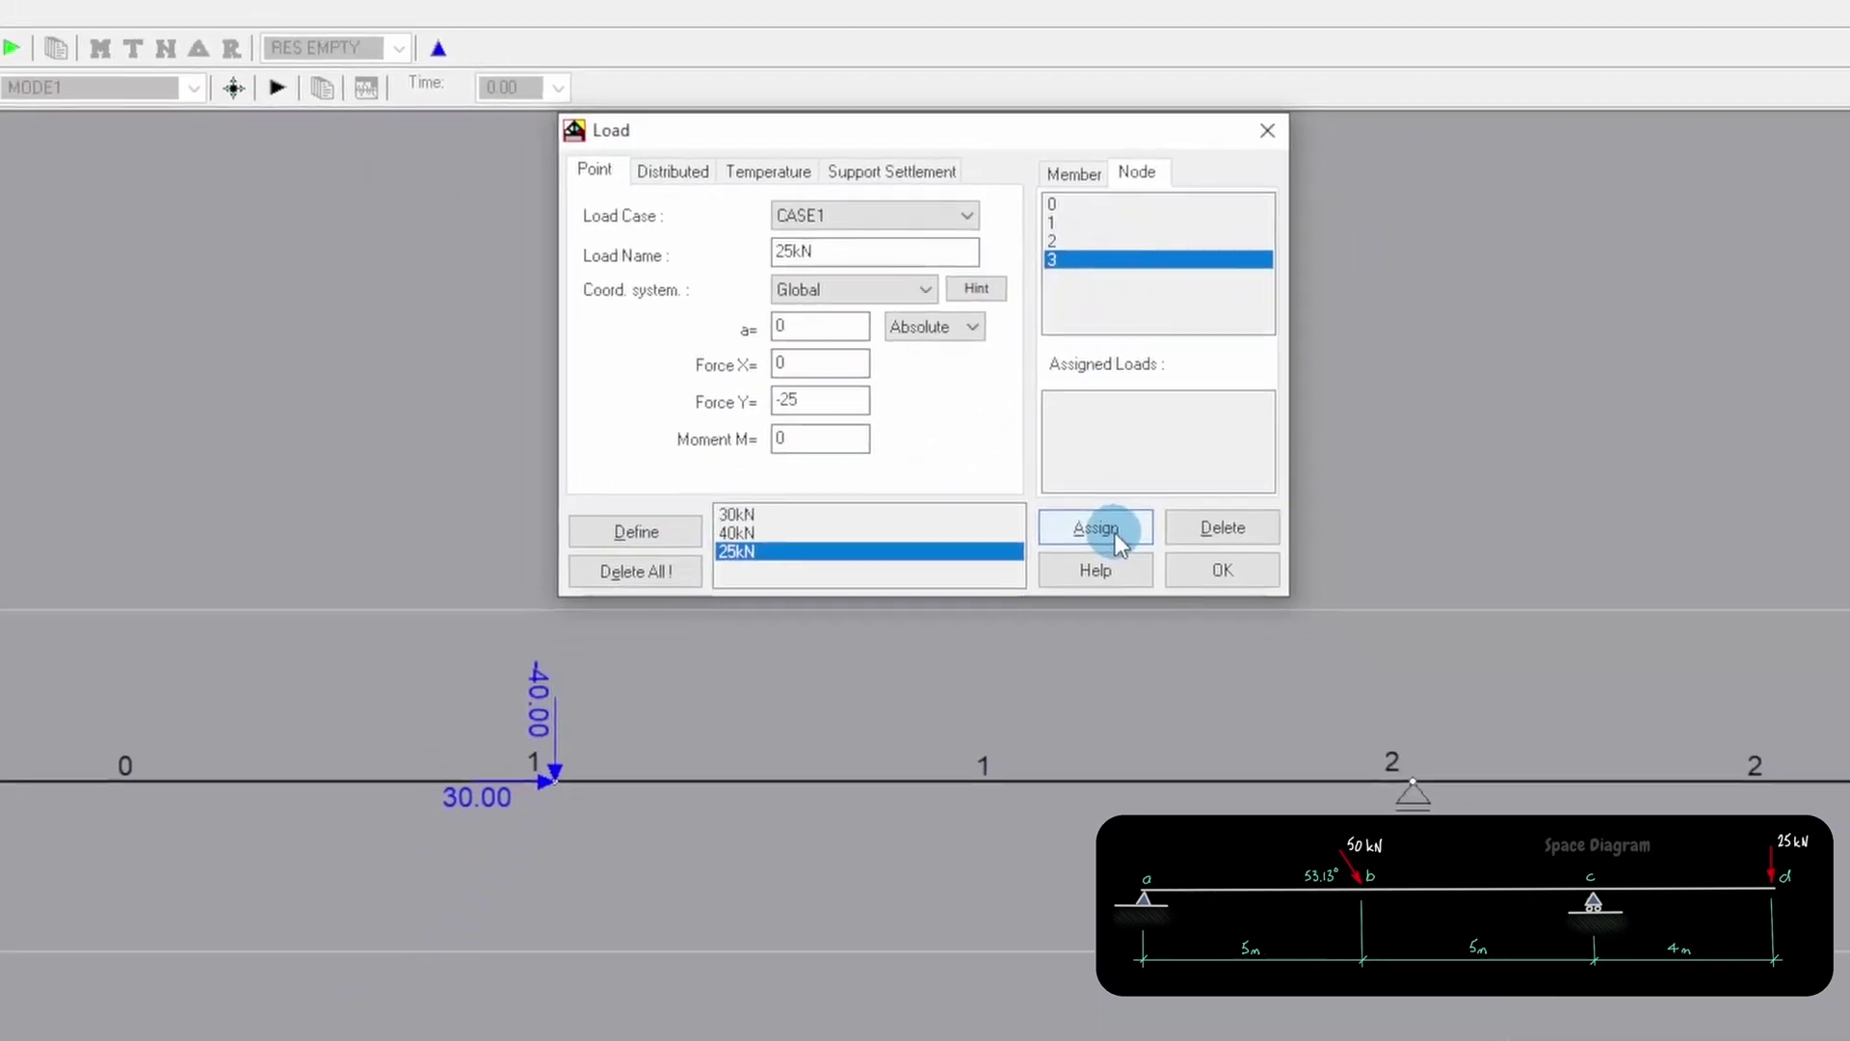
click(1118, 543)
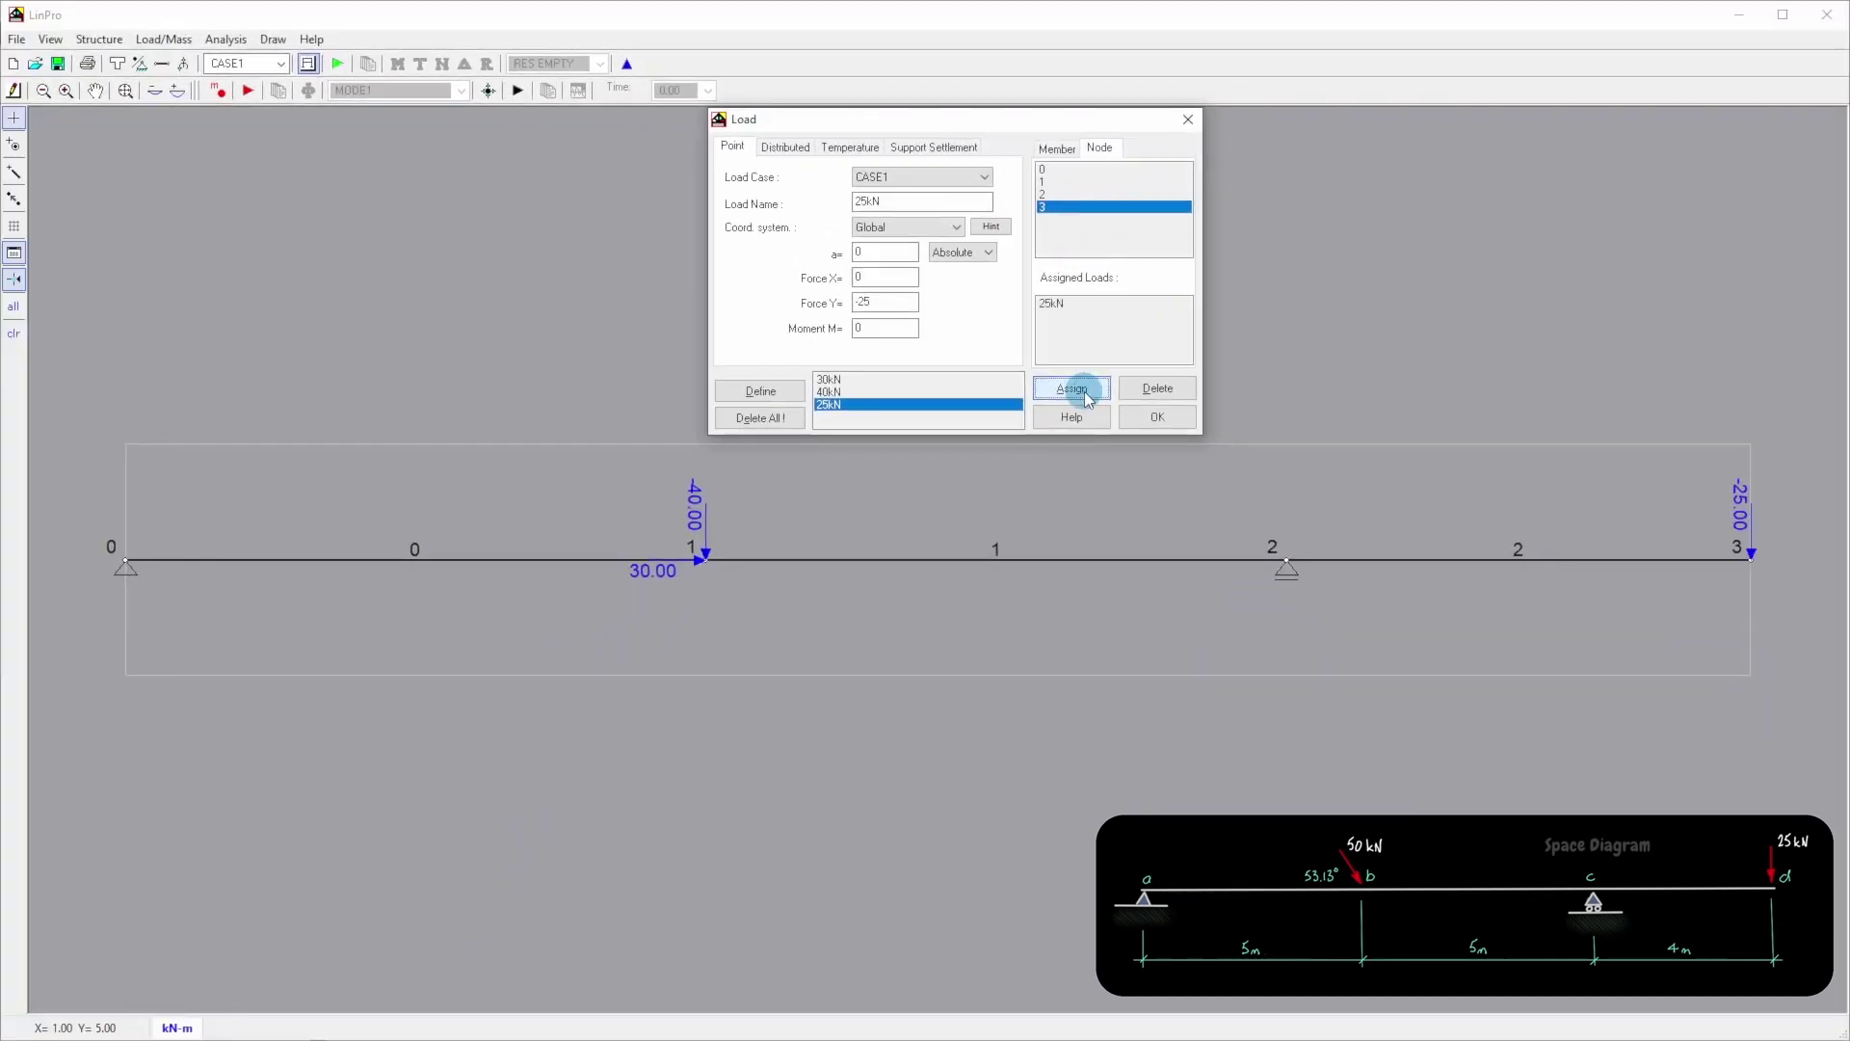
click(1155, 417)
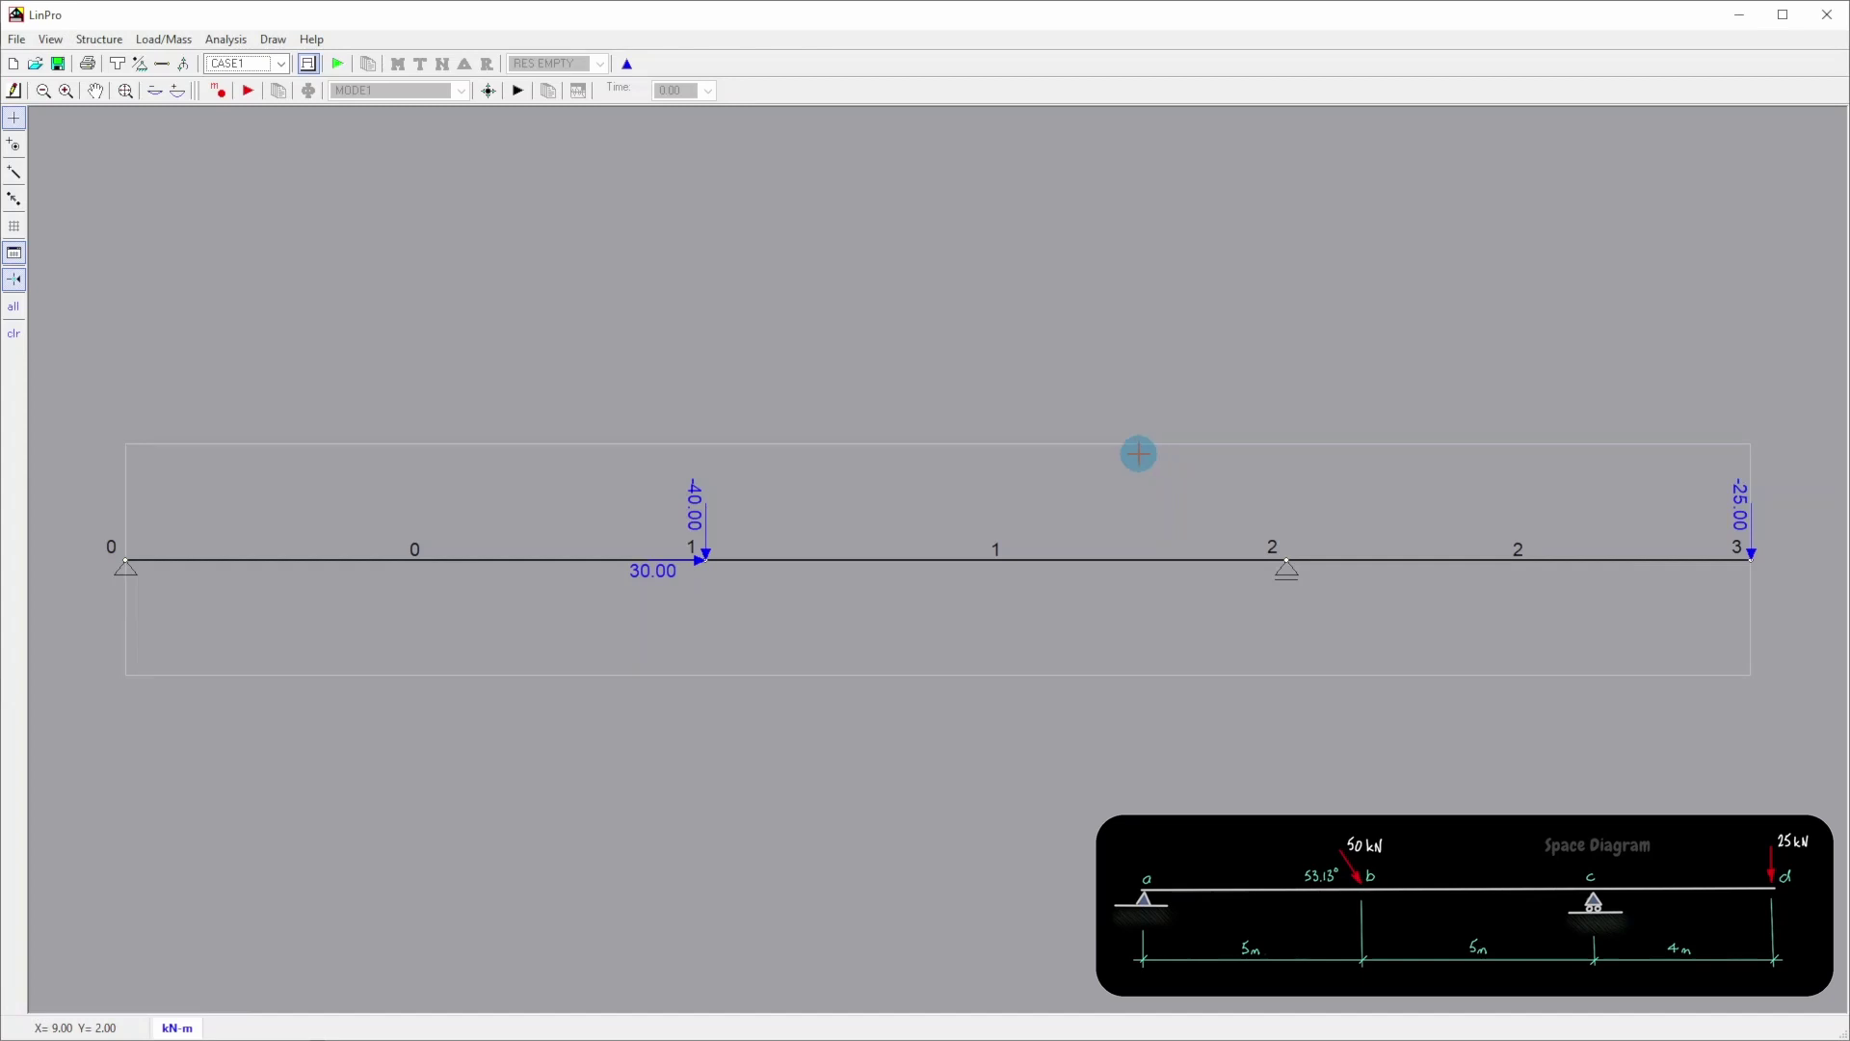
- Run the static analysis of the beam and display its bending moment diagram
click(338, 65)
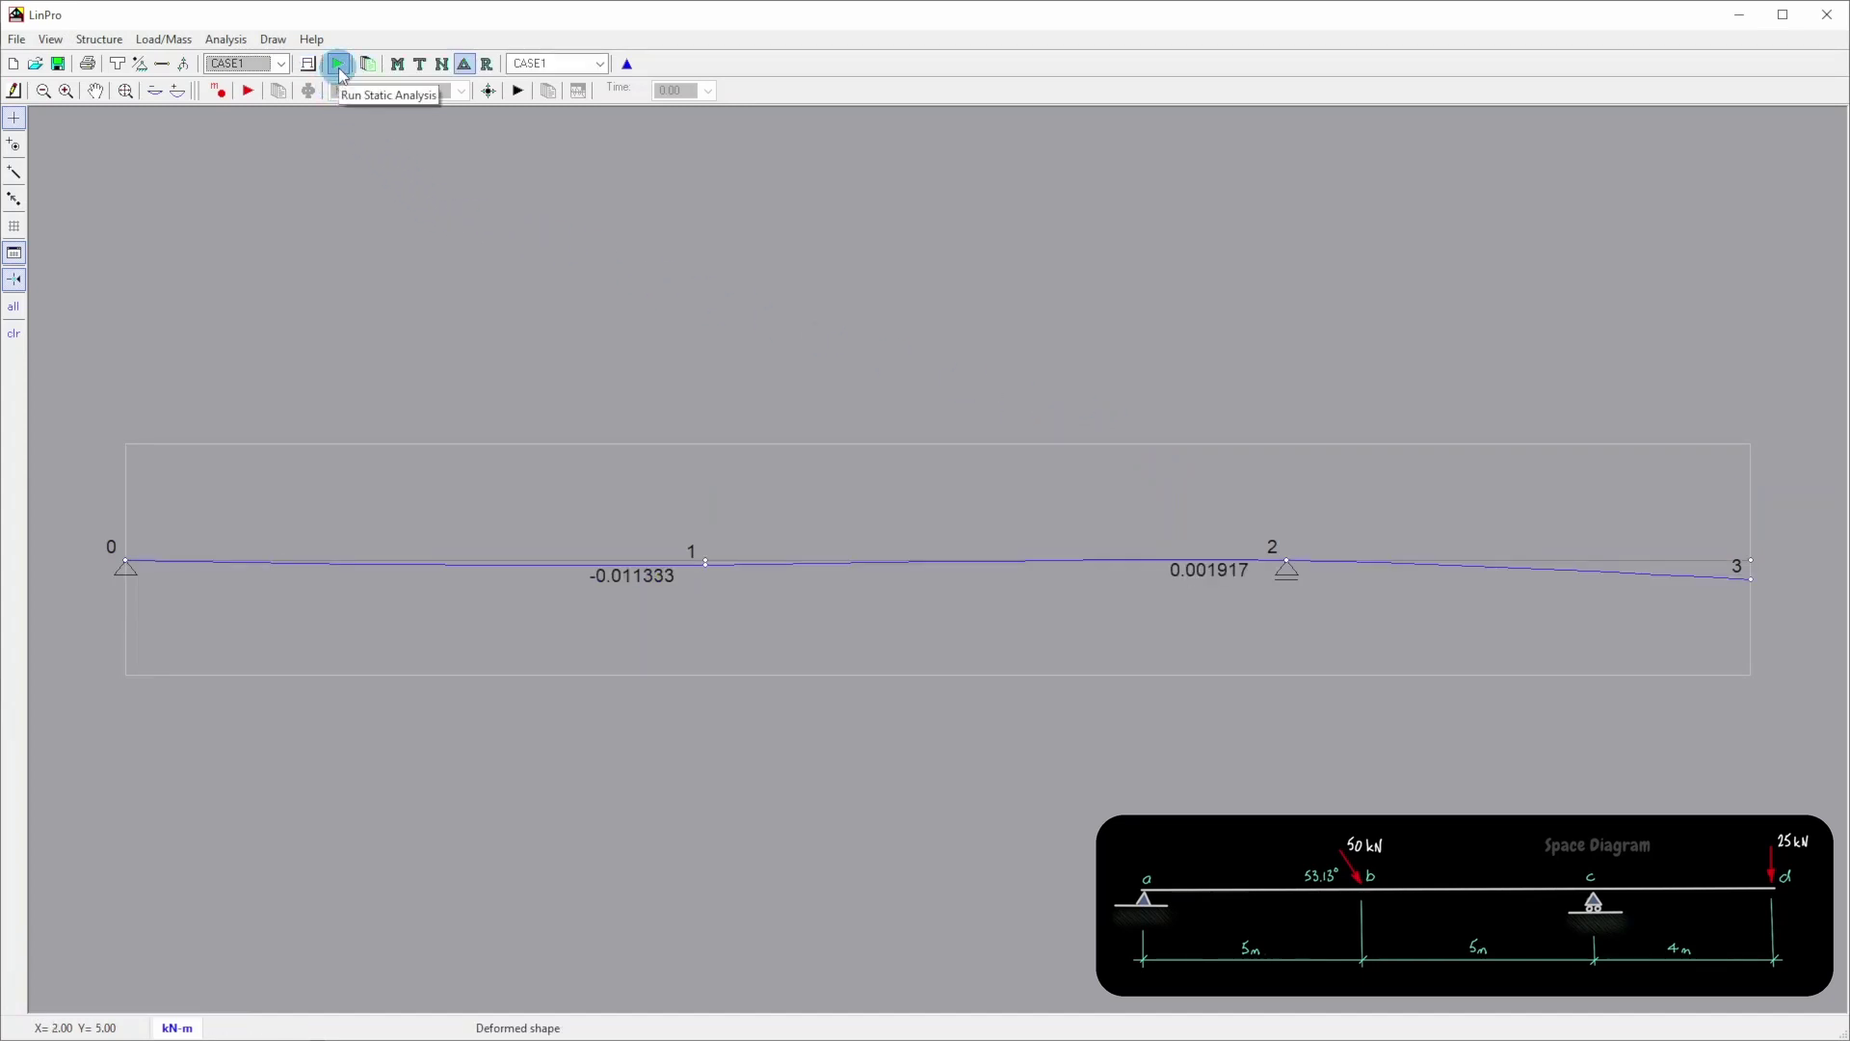
click(399, 66)
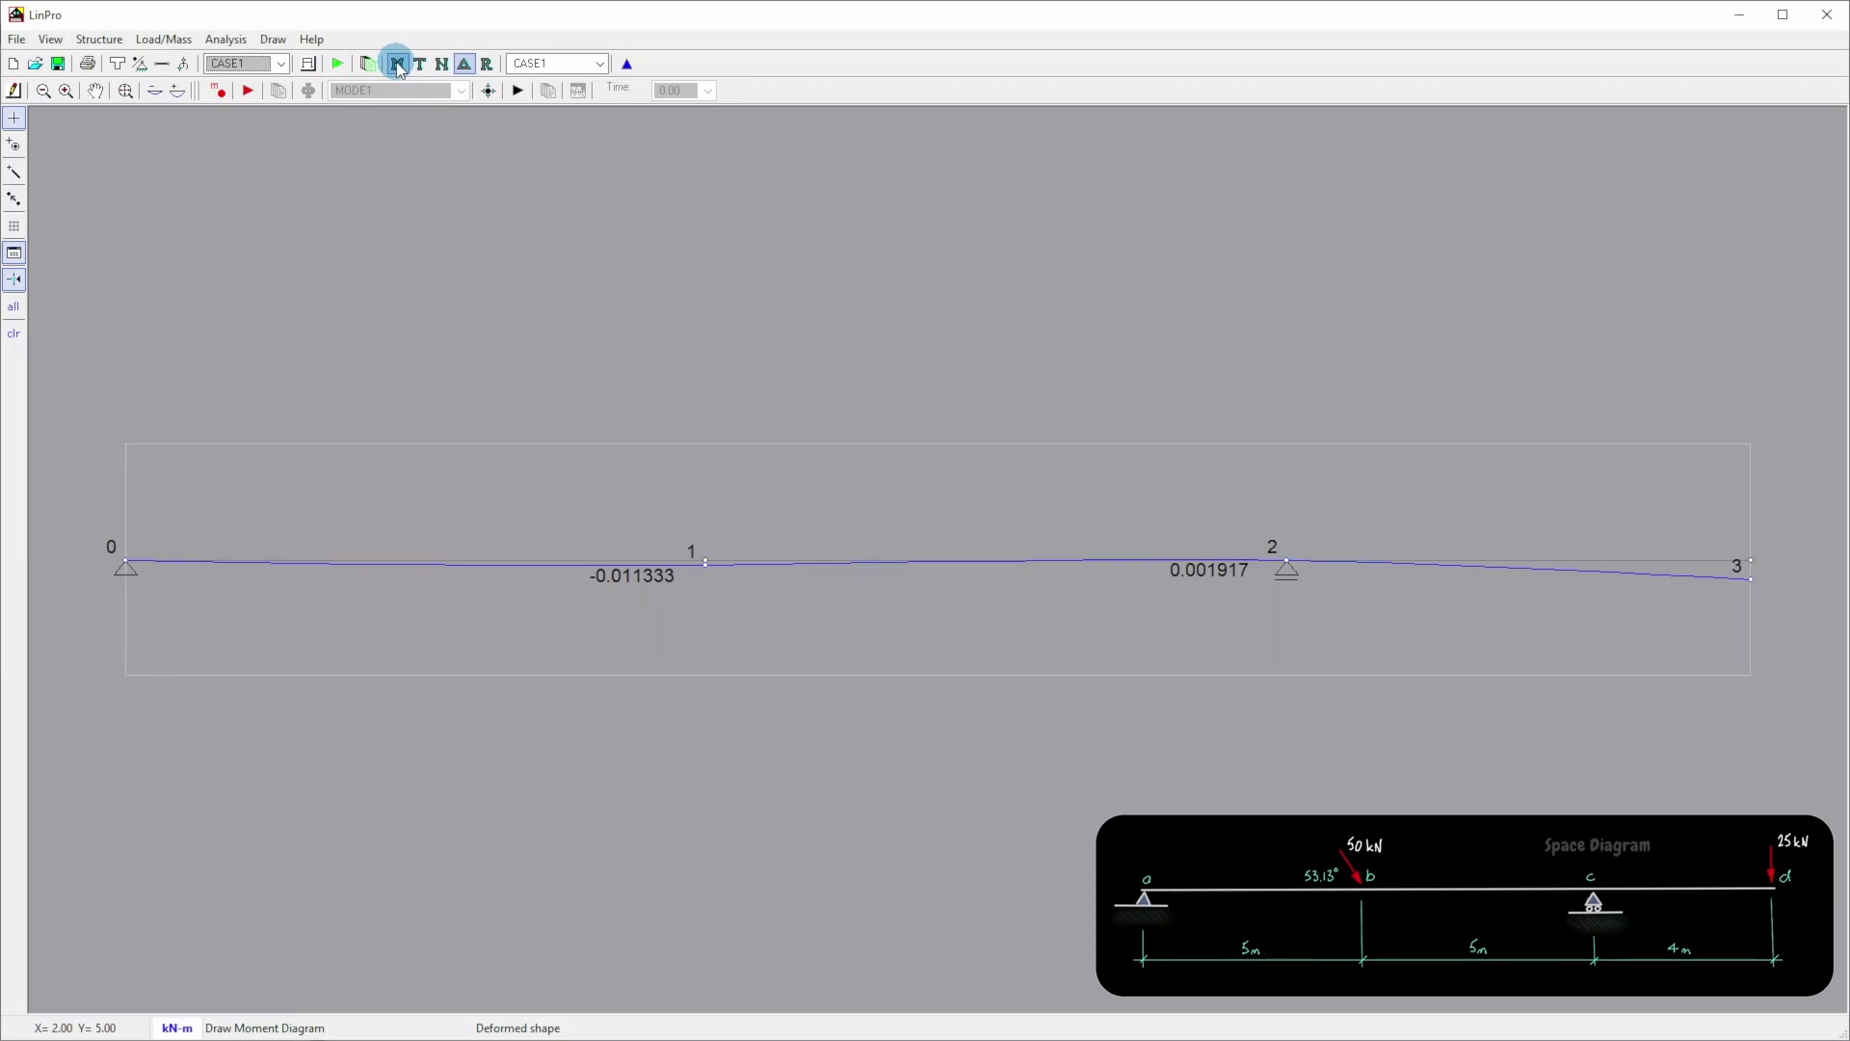
click(398, 64)
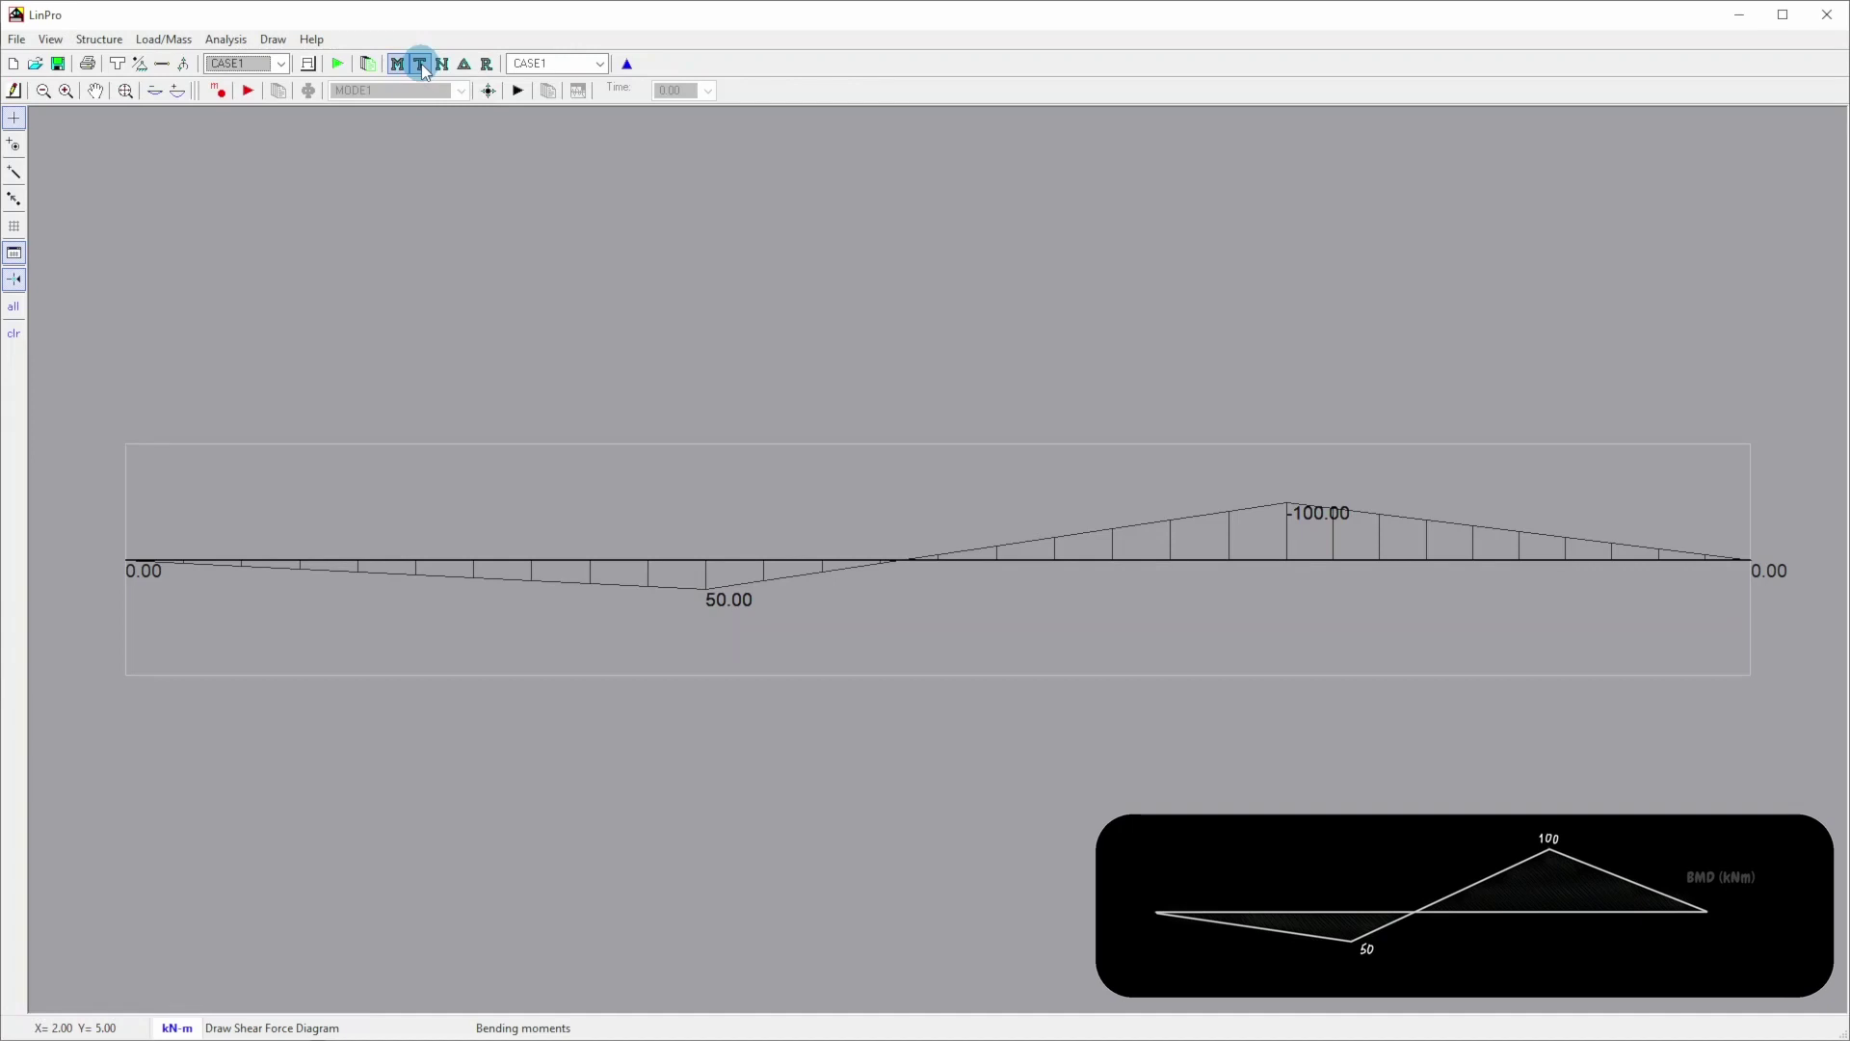
- Examine the beam's shear force diagram and its axial force diagram
click(423, 68)
click(423, 67)
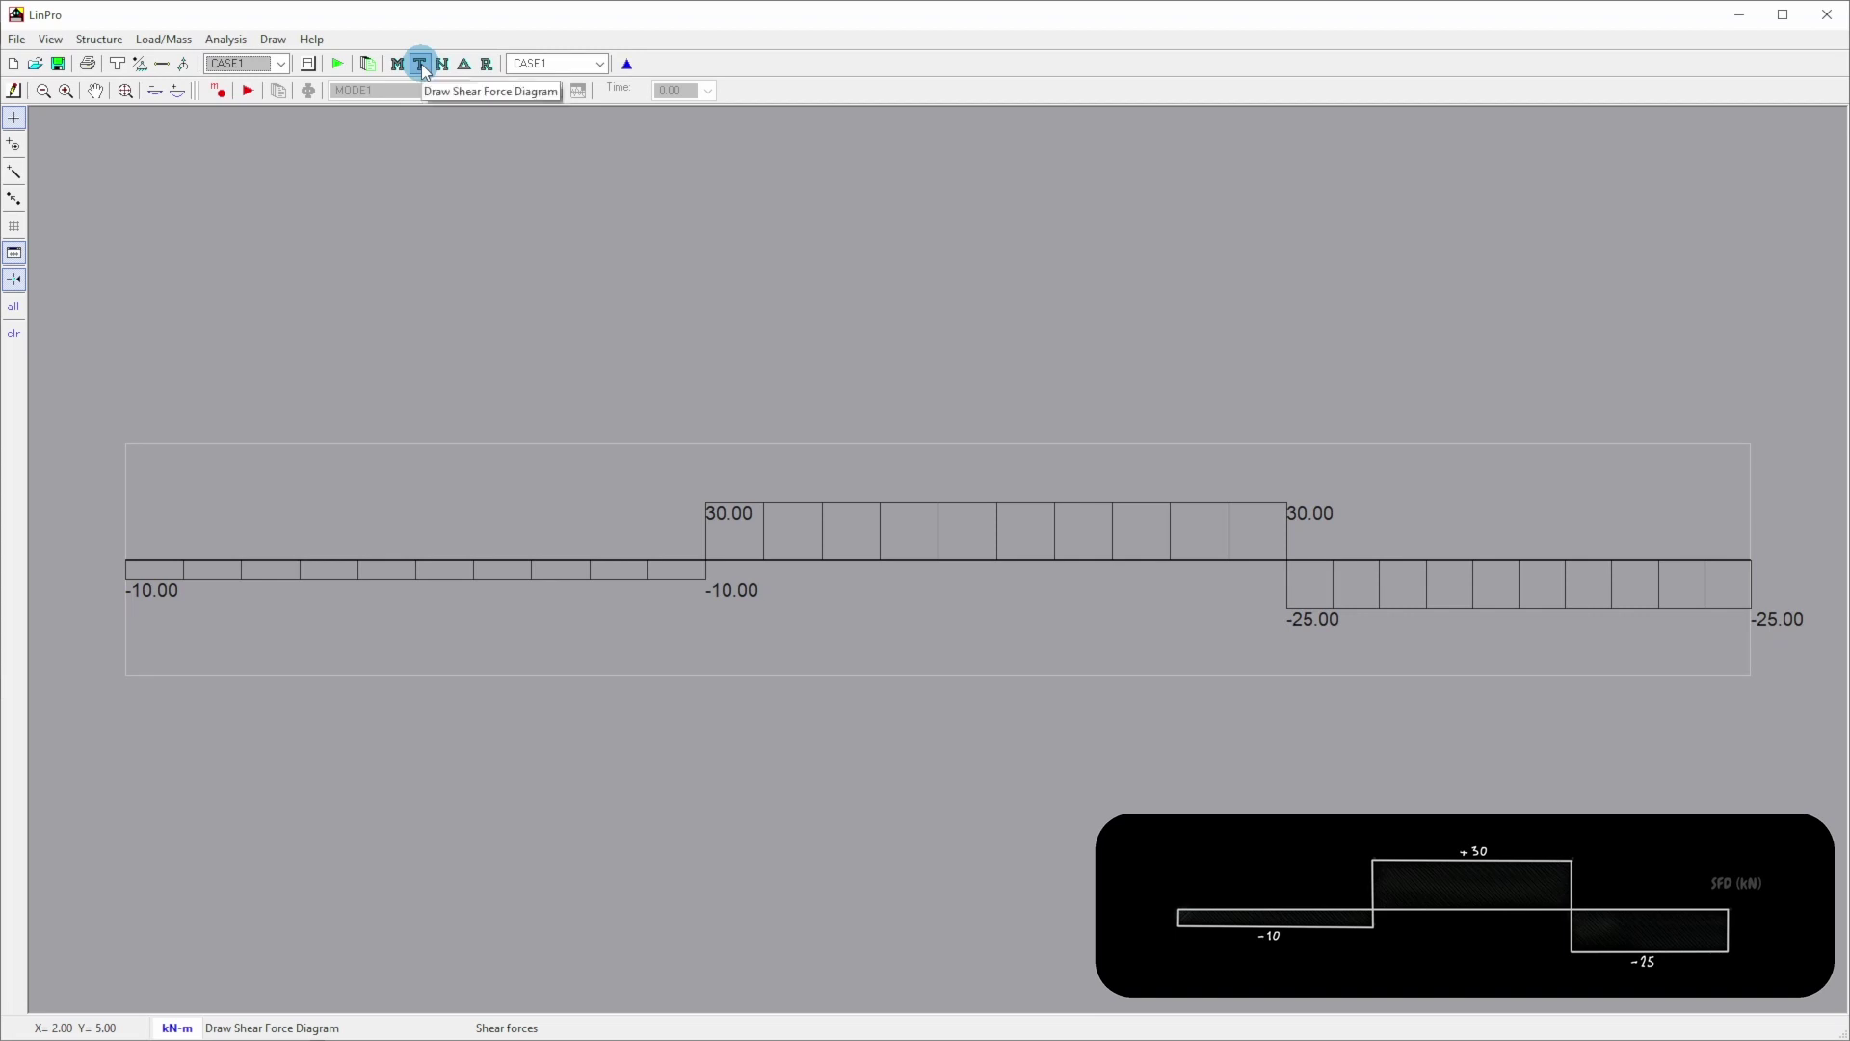
click(442, 65)
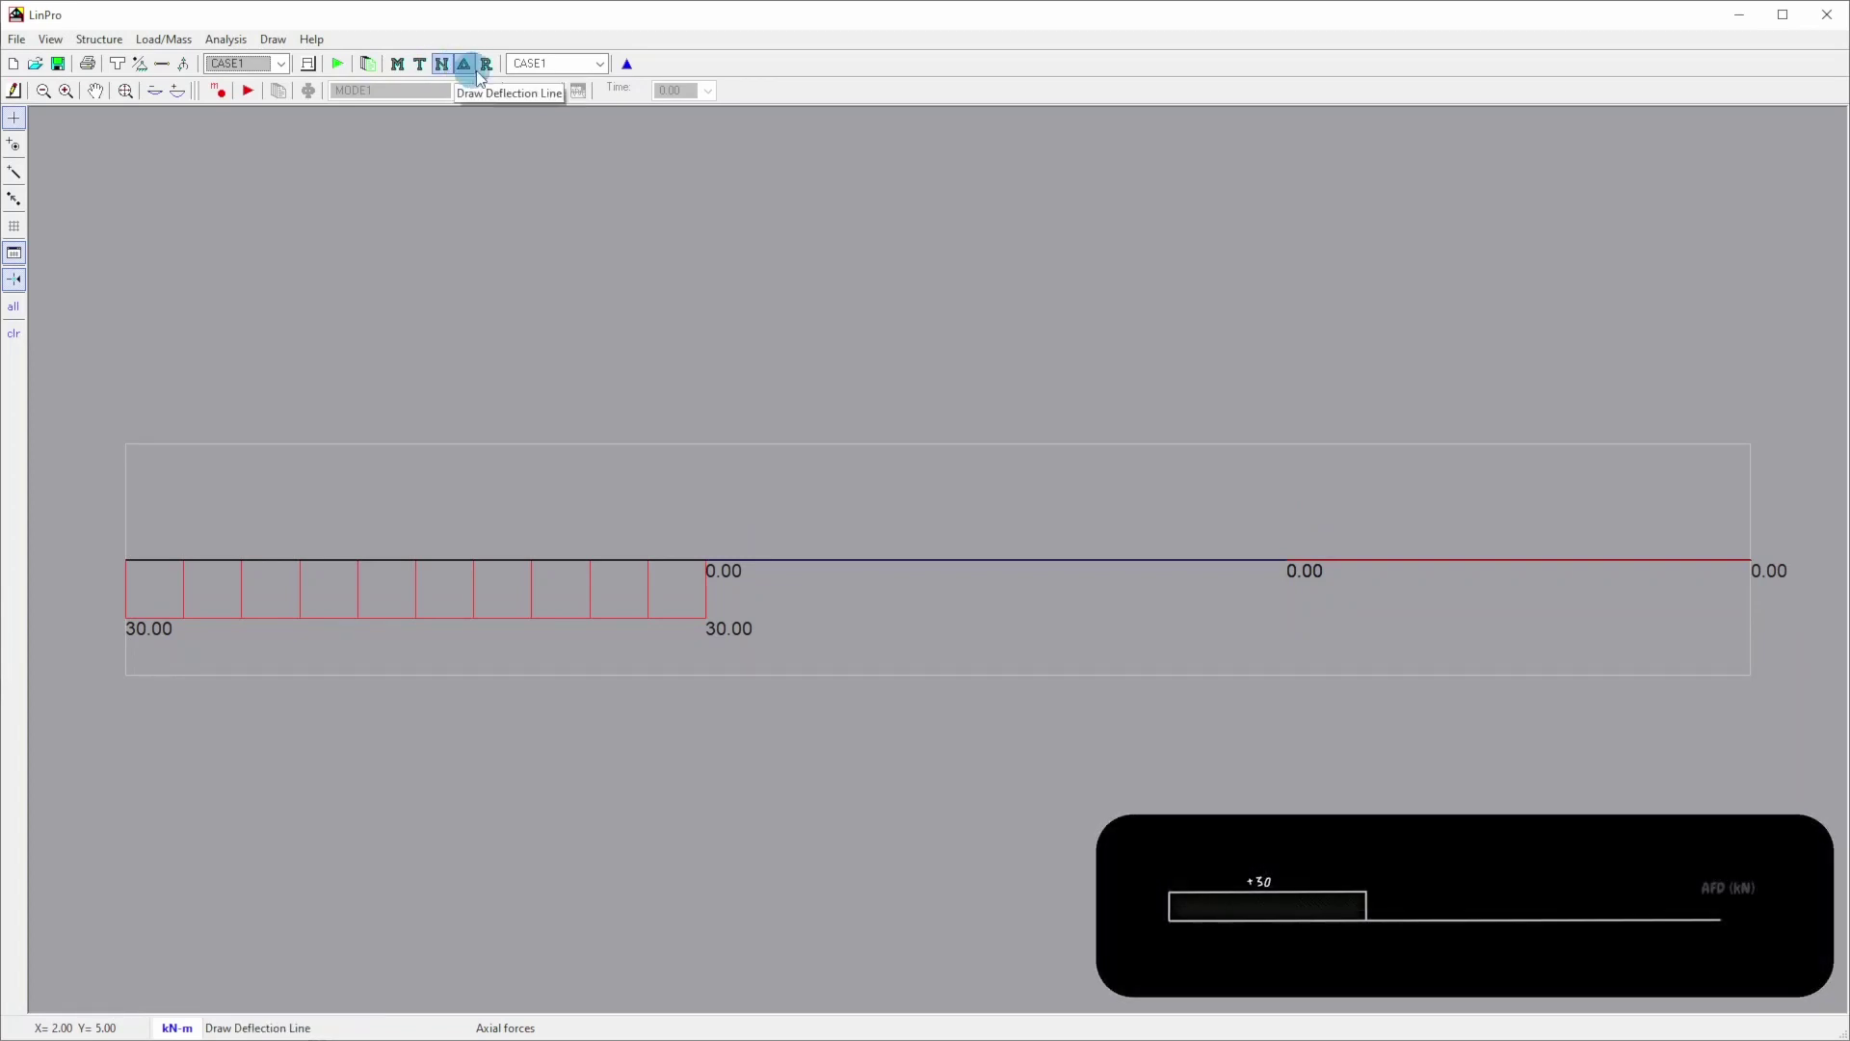
- Examine the support reactions, and return to the structure view with the applied loads
click(488, 65)
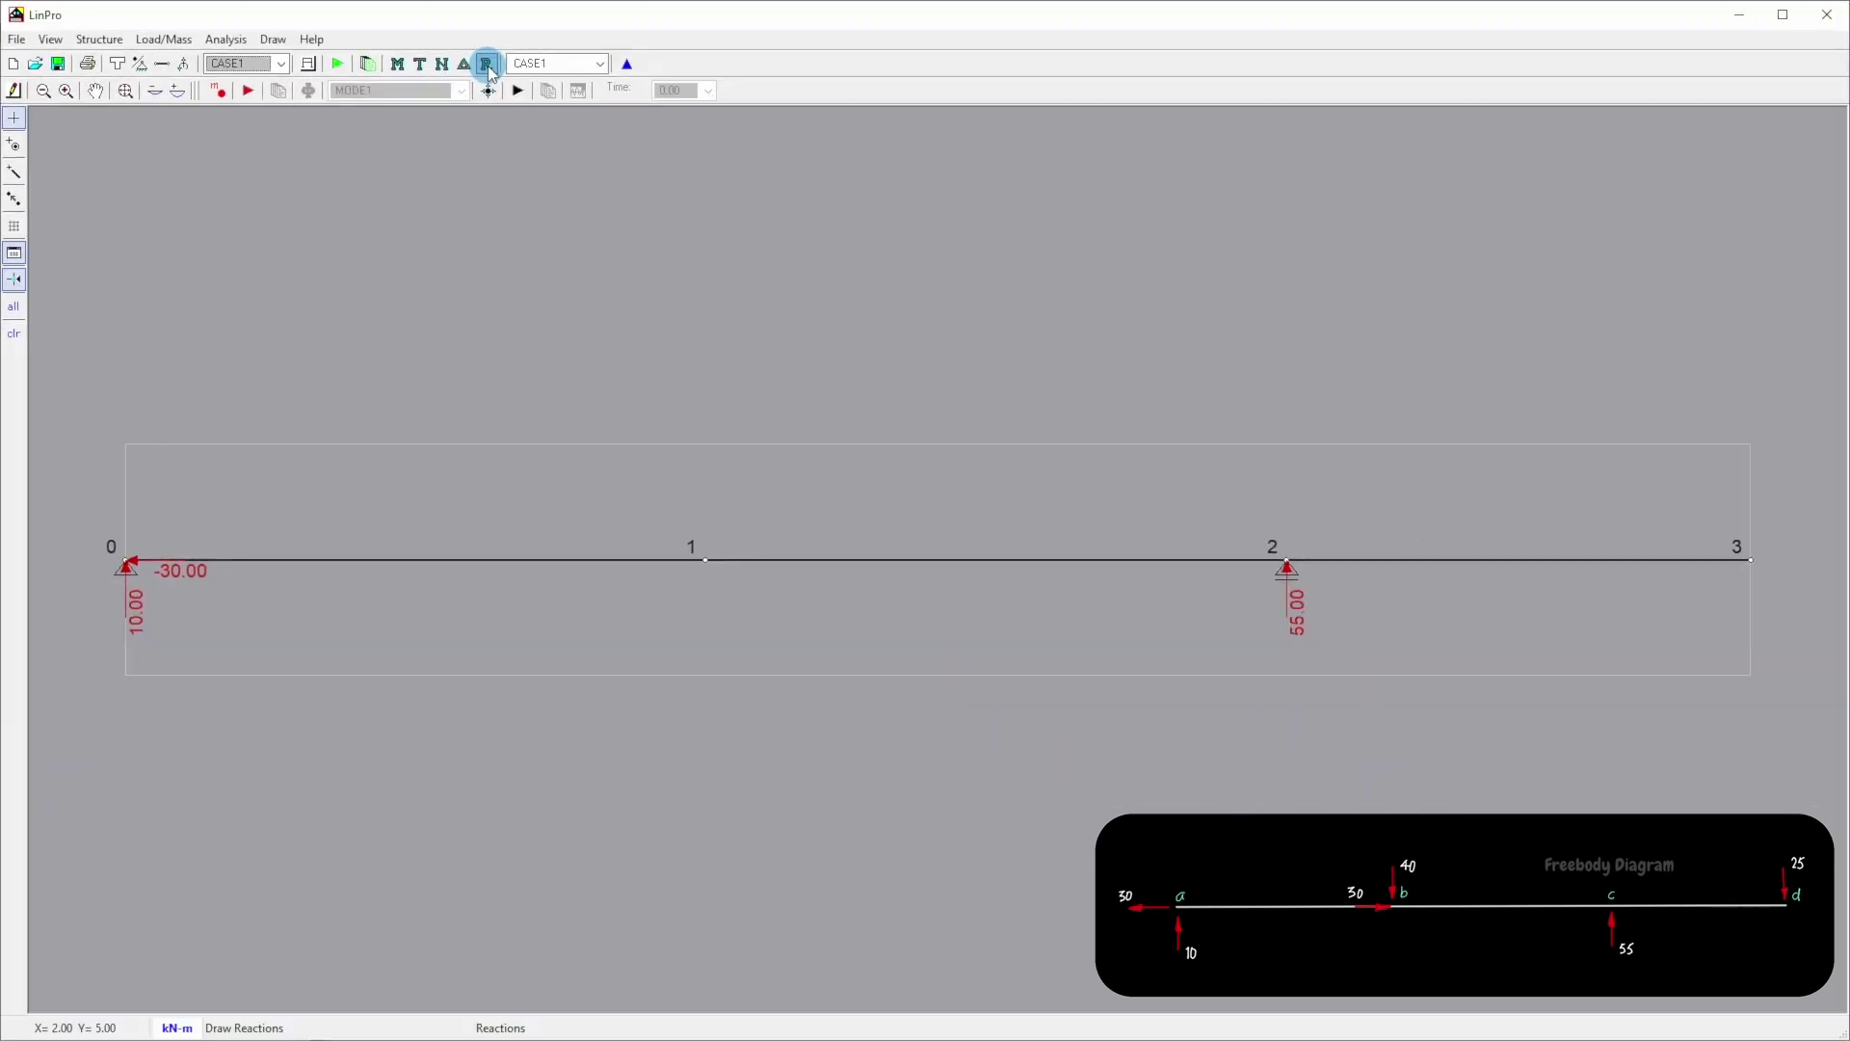
click(488, 65)
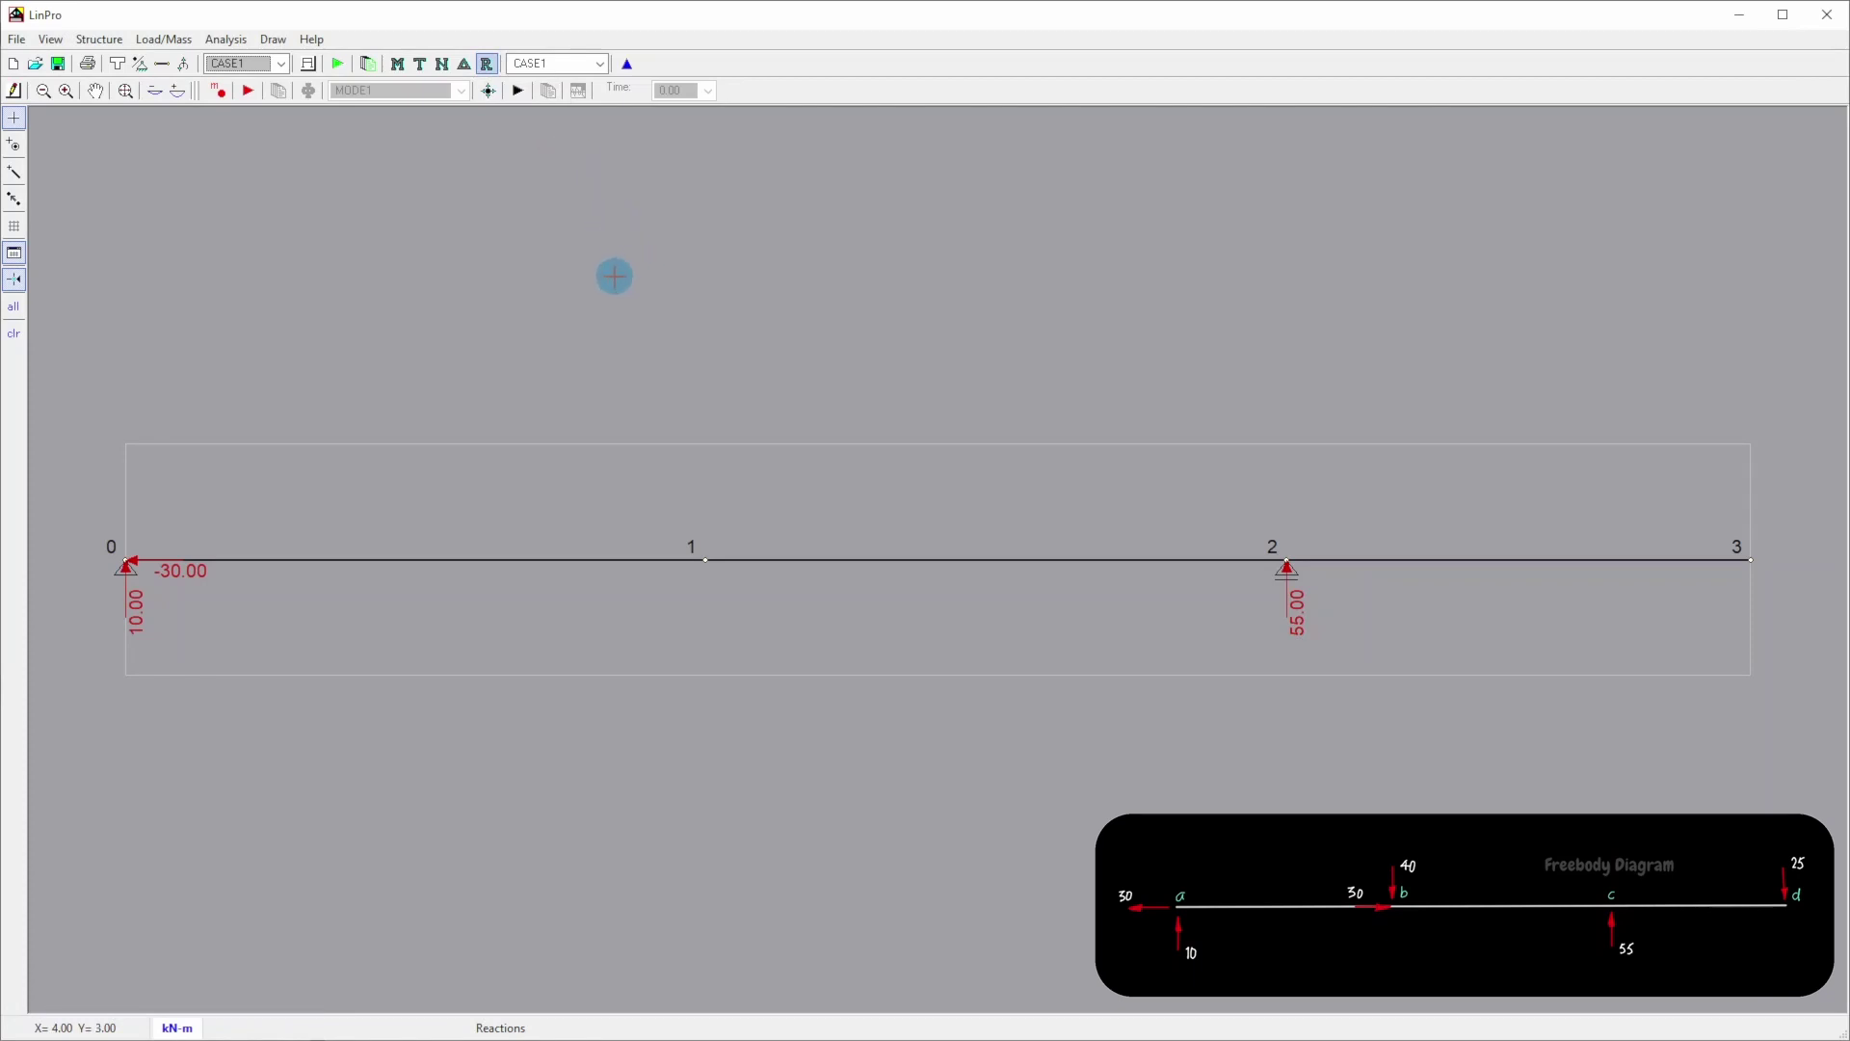
click(308, 64)
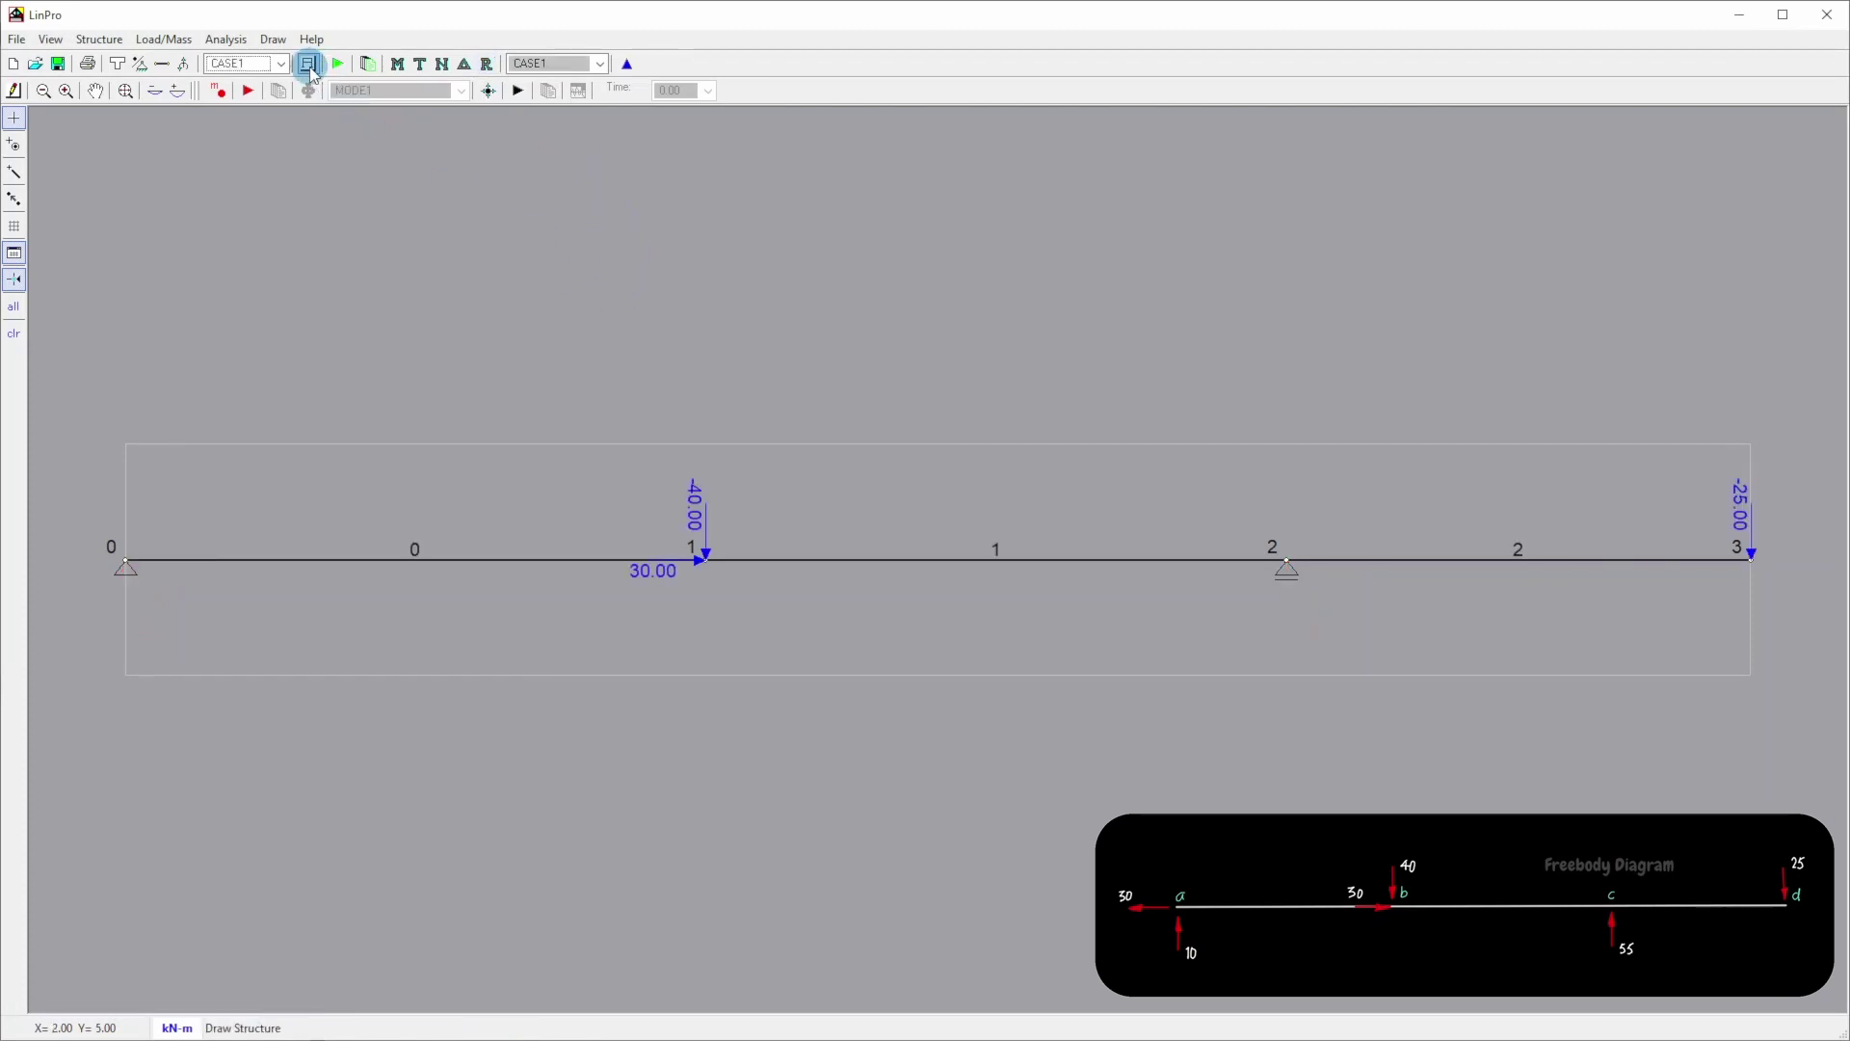
- Open the tabulated results for CASE1 and examine the support reactions and the joint displacements
click(371, 65)
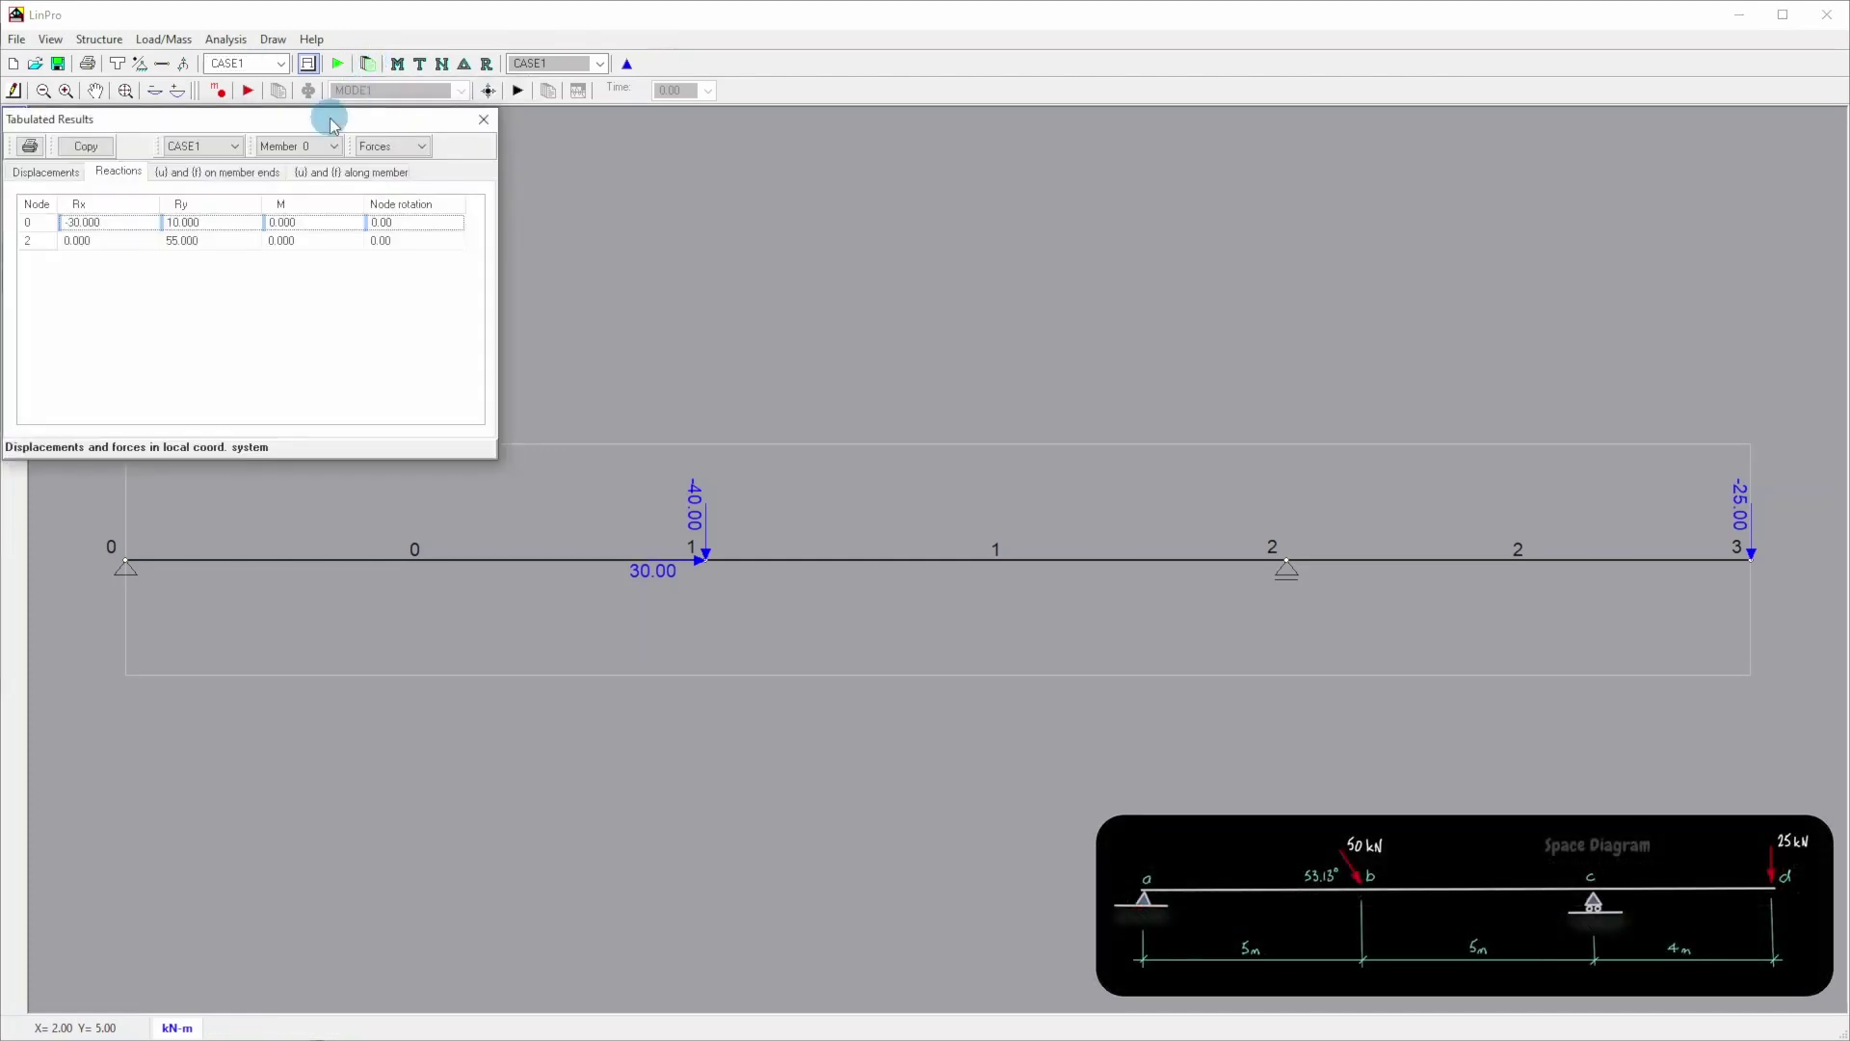
drag(331, 114, 978, 124)
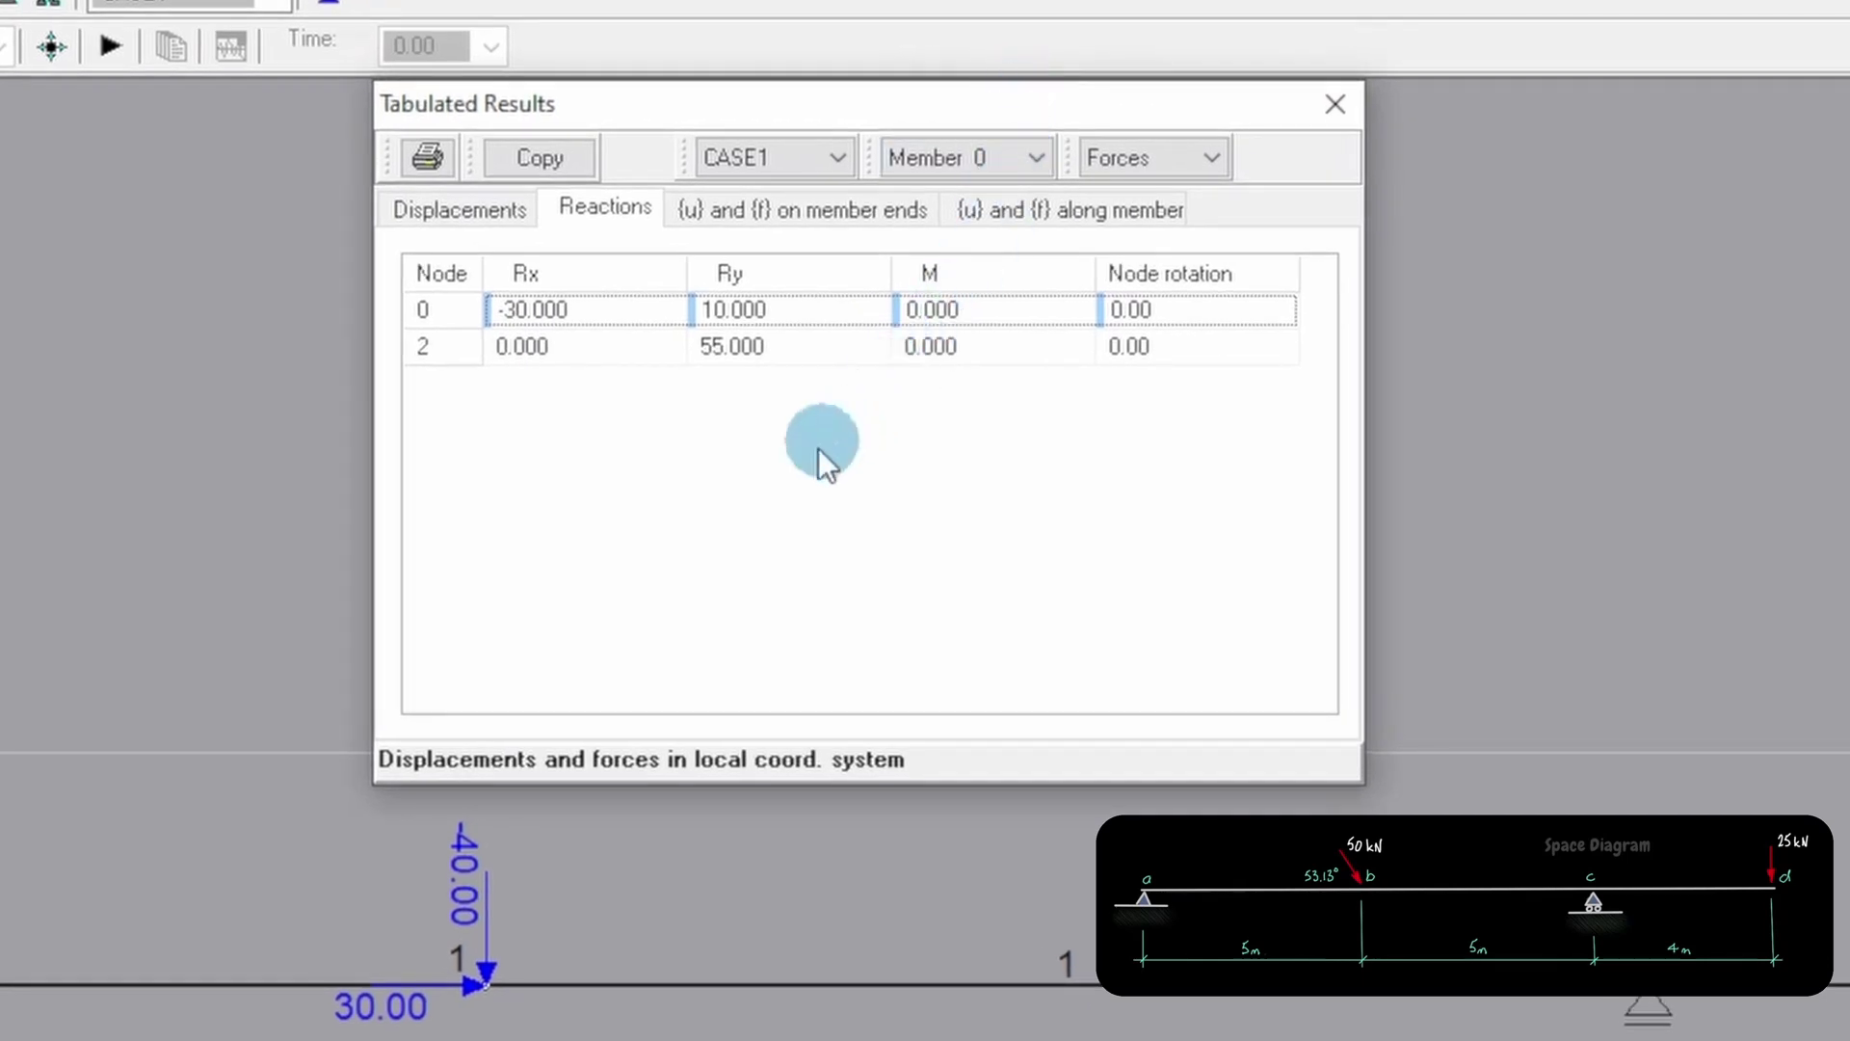
click(442, 207)
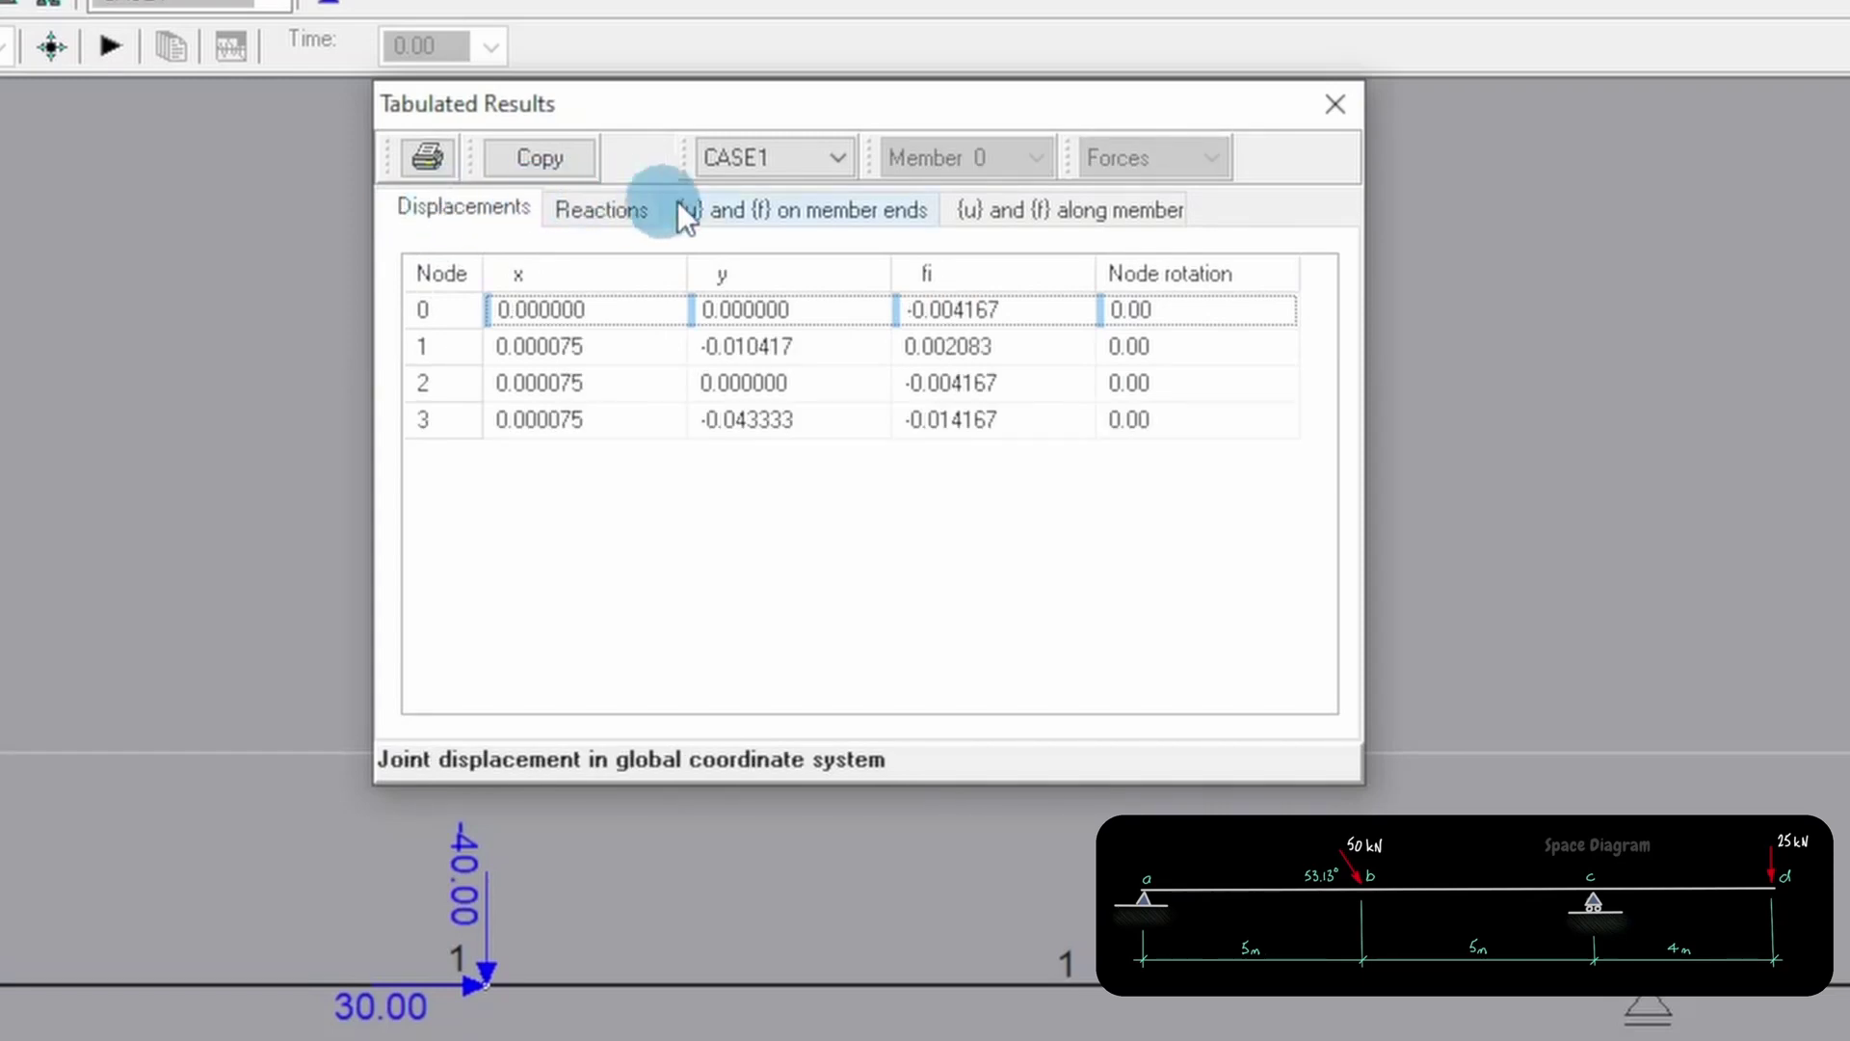
- Examine the forces and displacements on the member ends for Member 0 and Member 2
click(765, 212)
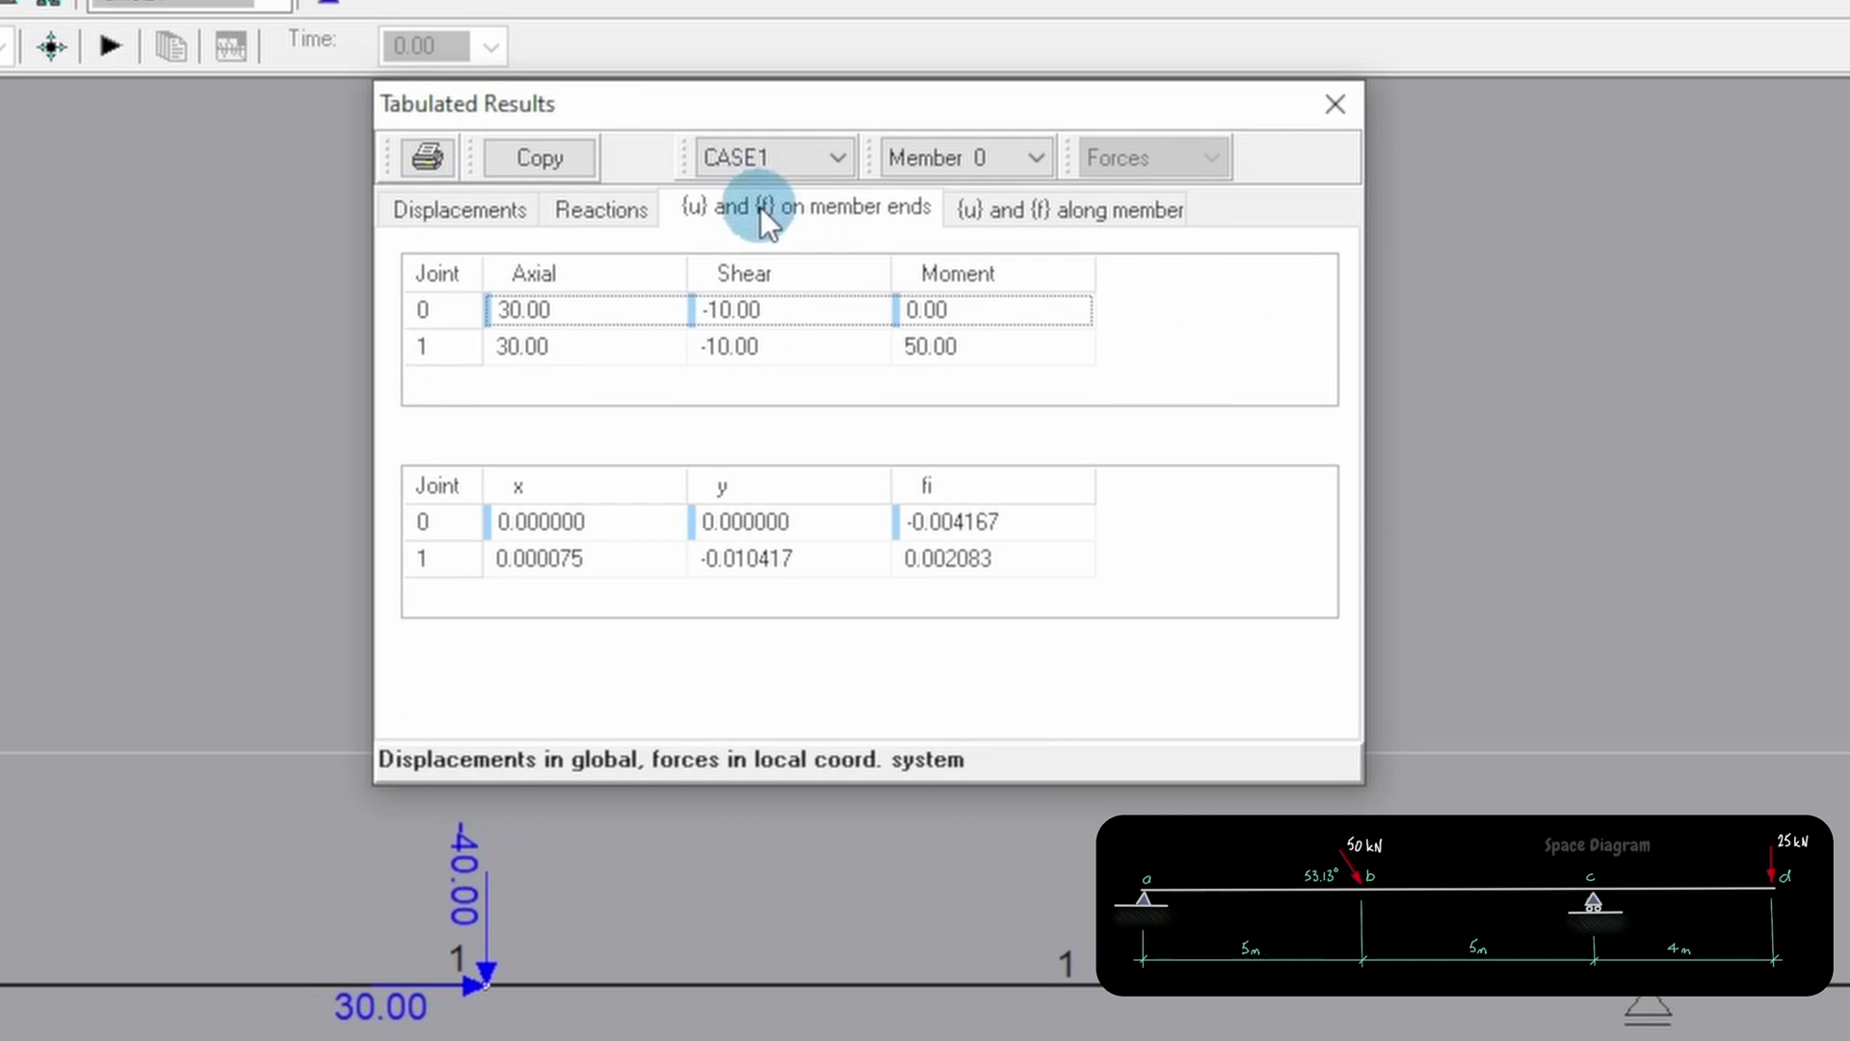
click(1043, 156)
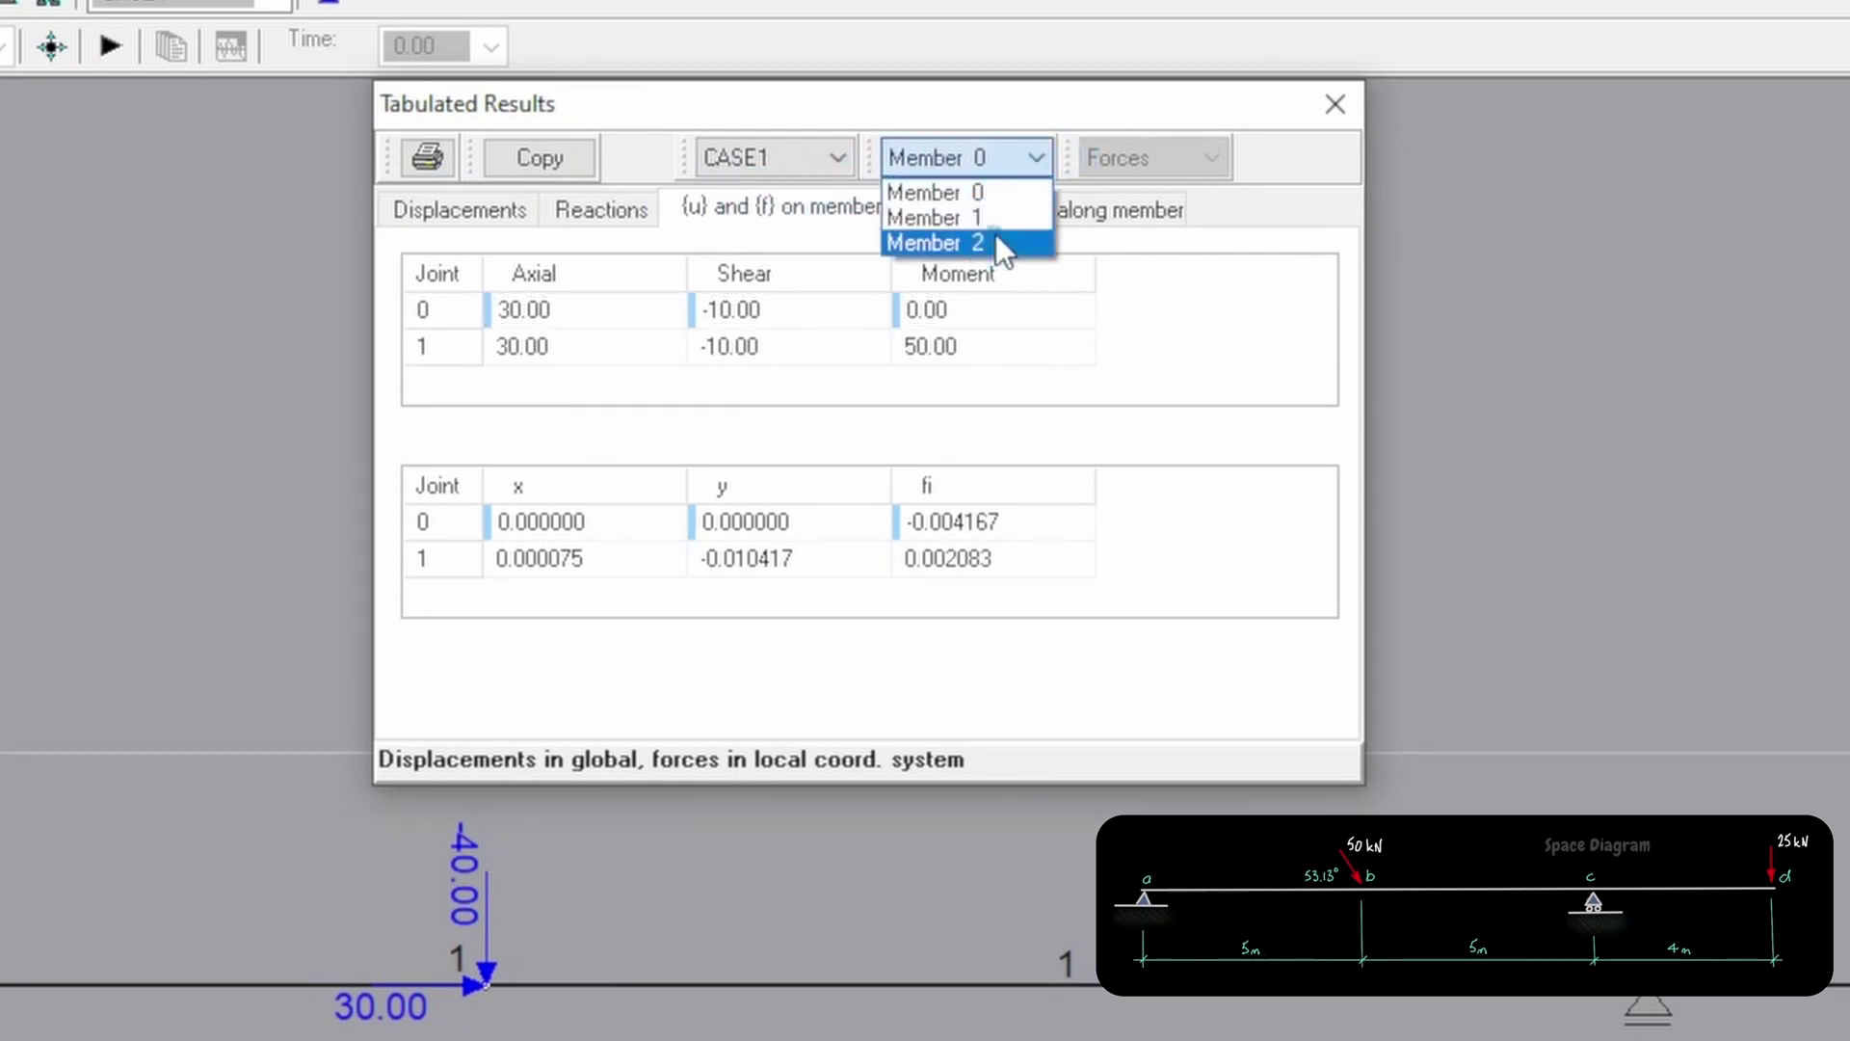
click(997, 243)
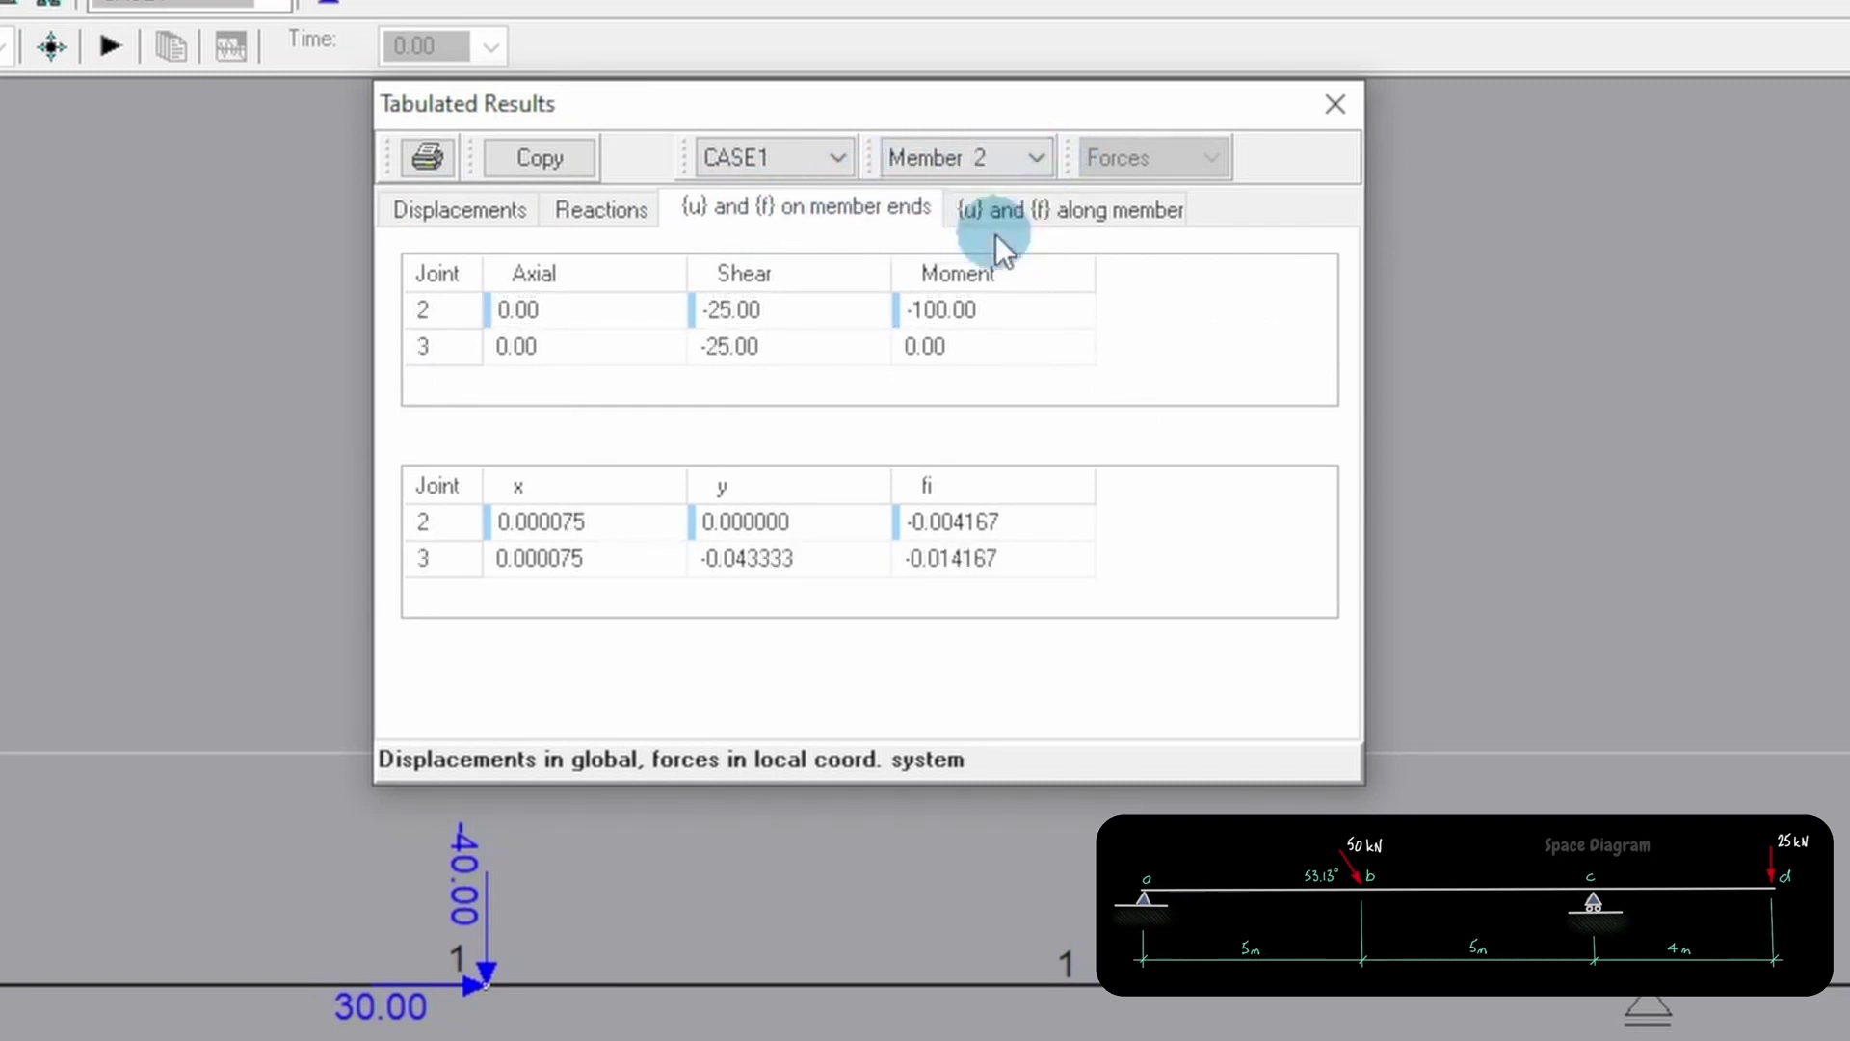
- Examine the forces along Member 2 and Member 1, and close the tabulated results
click(1123, 211)
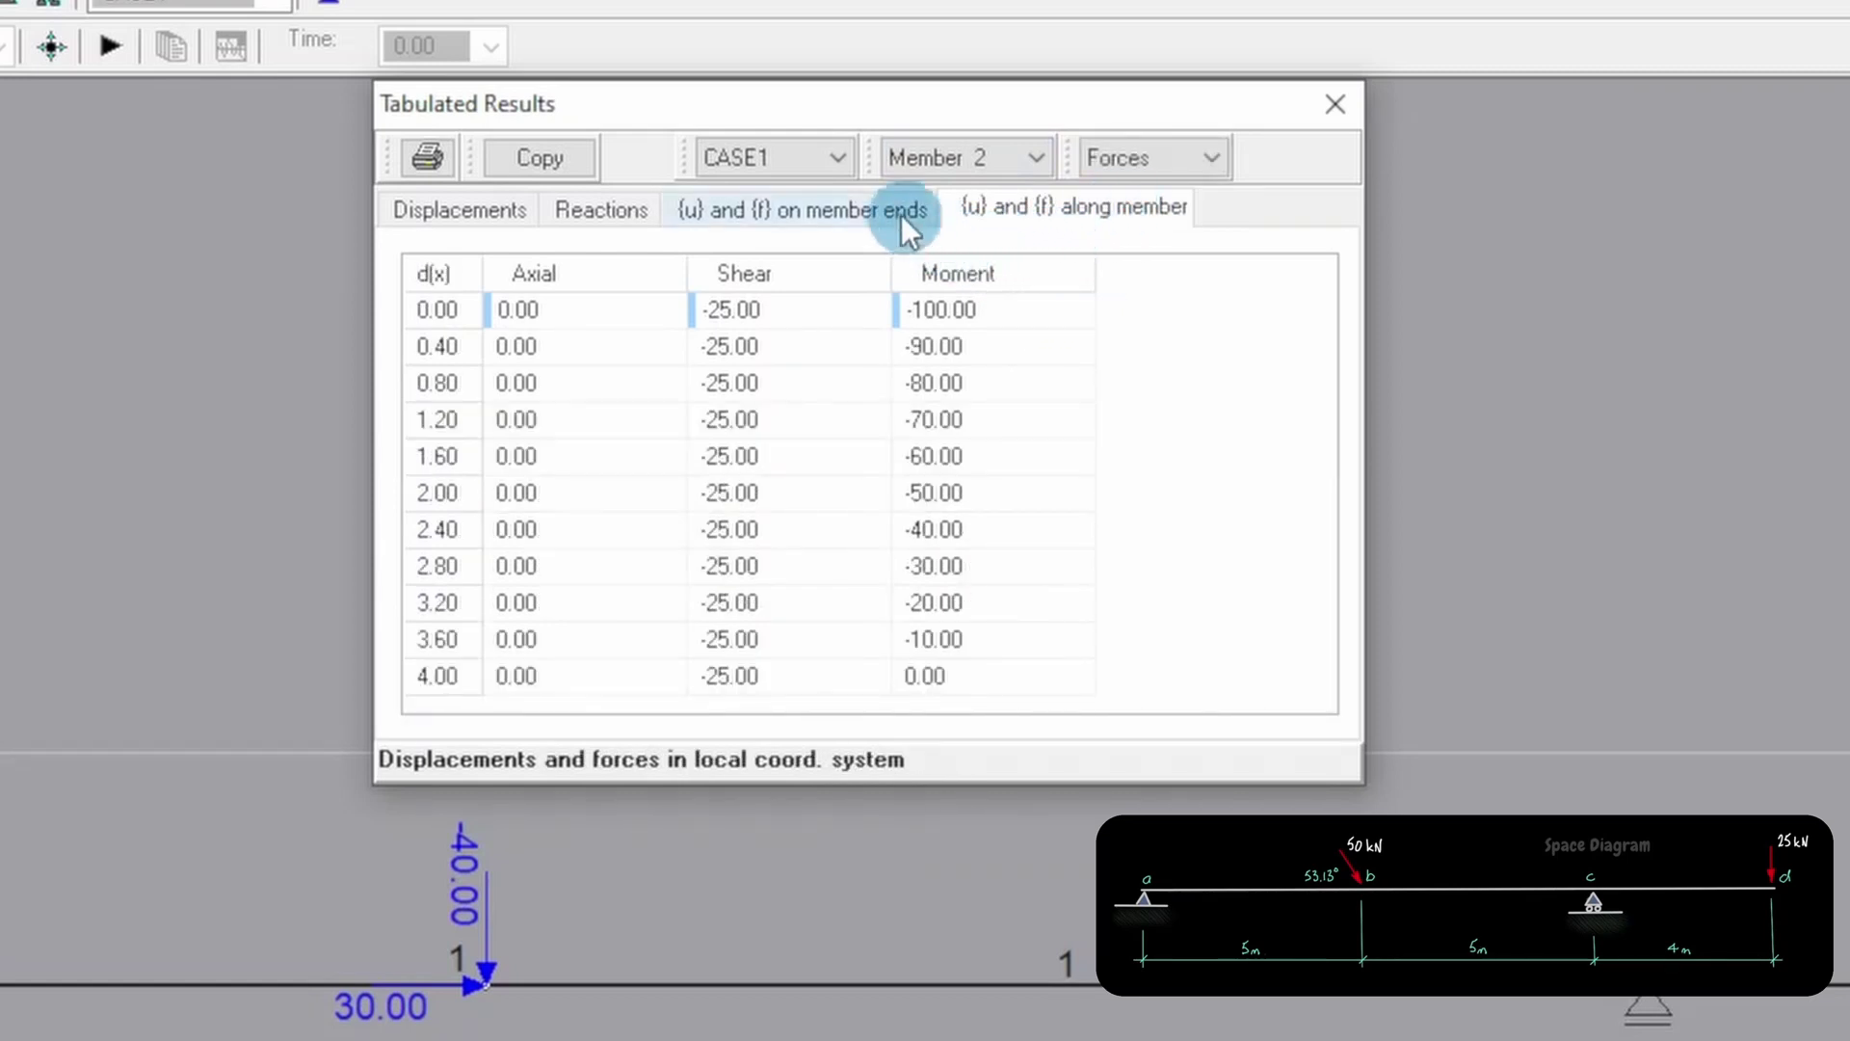
click(1029, 158)
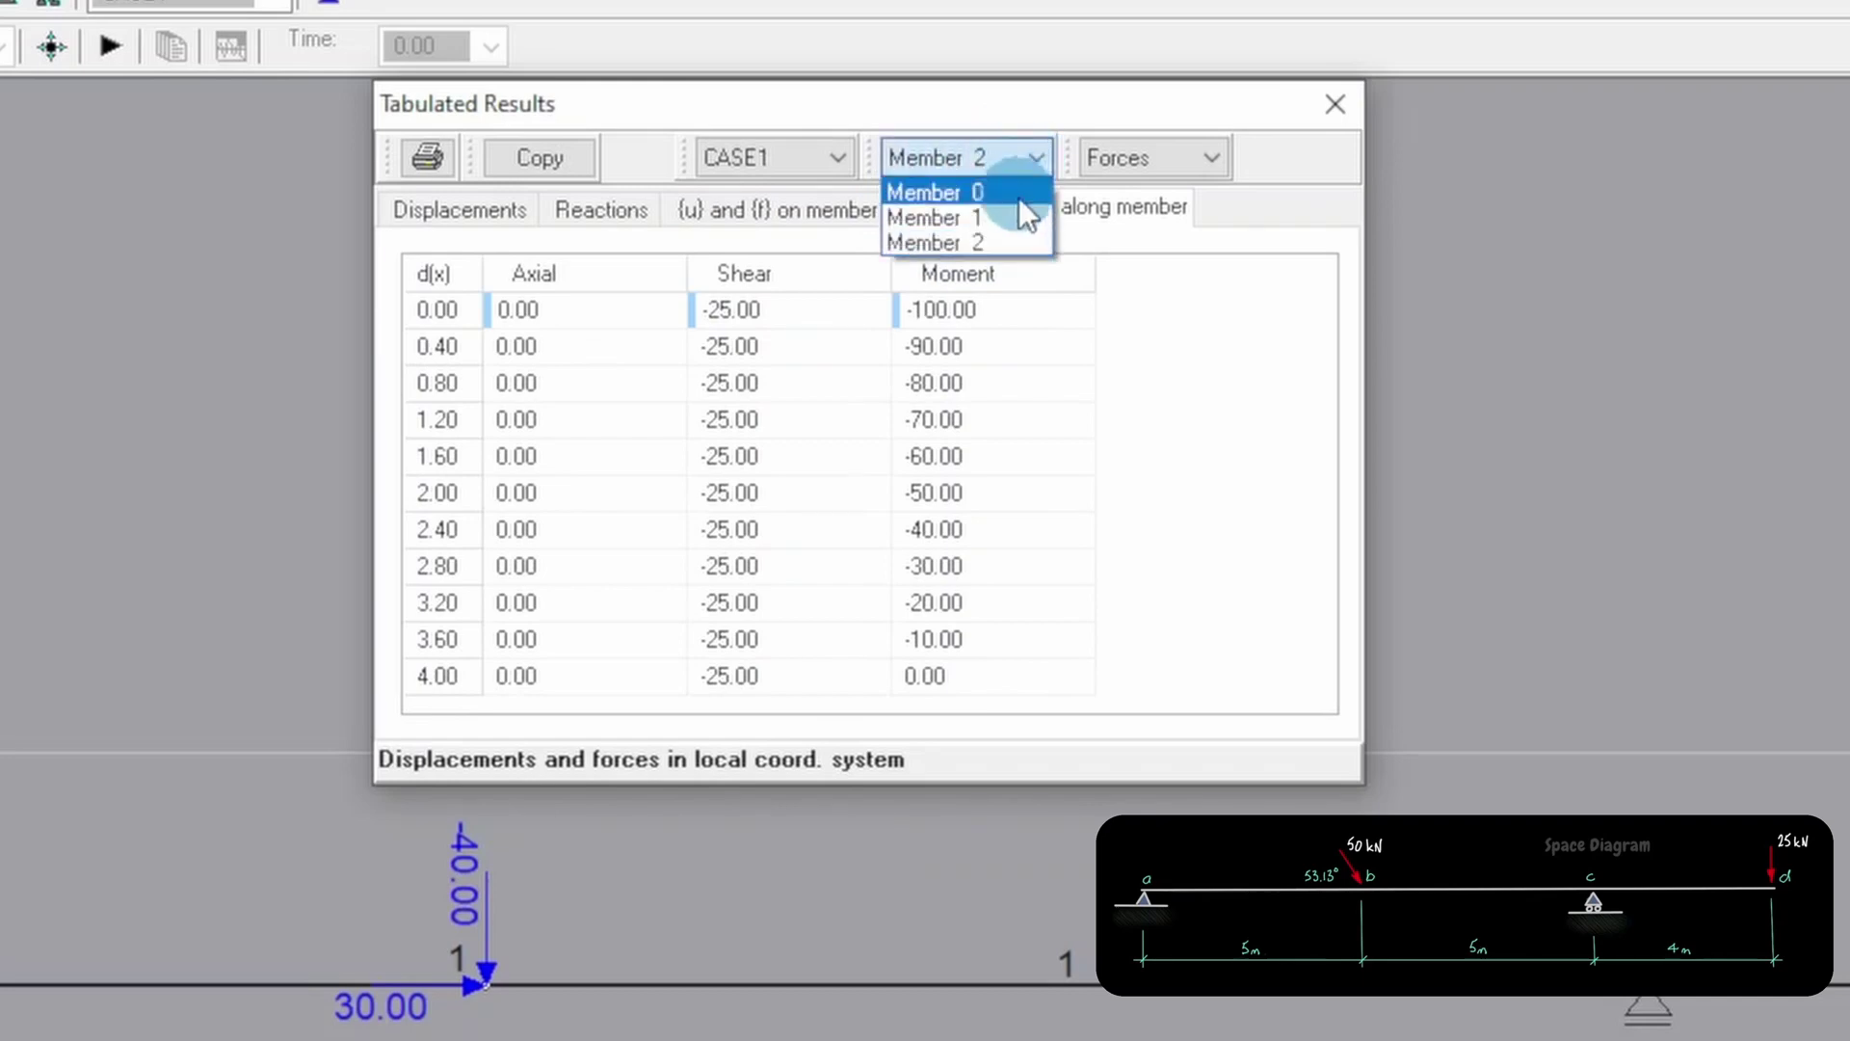
click(1005, 215)
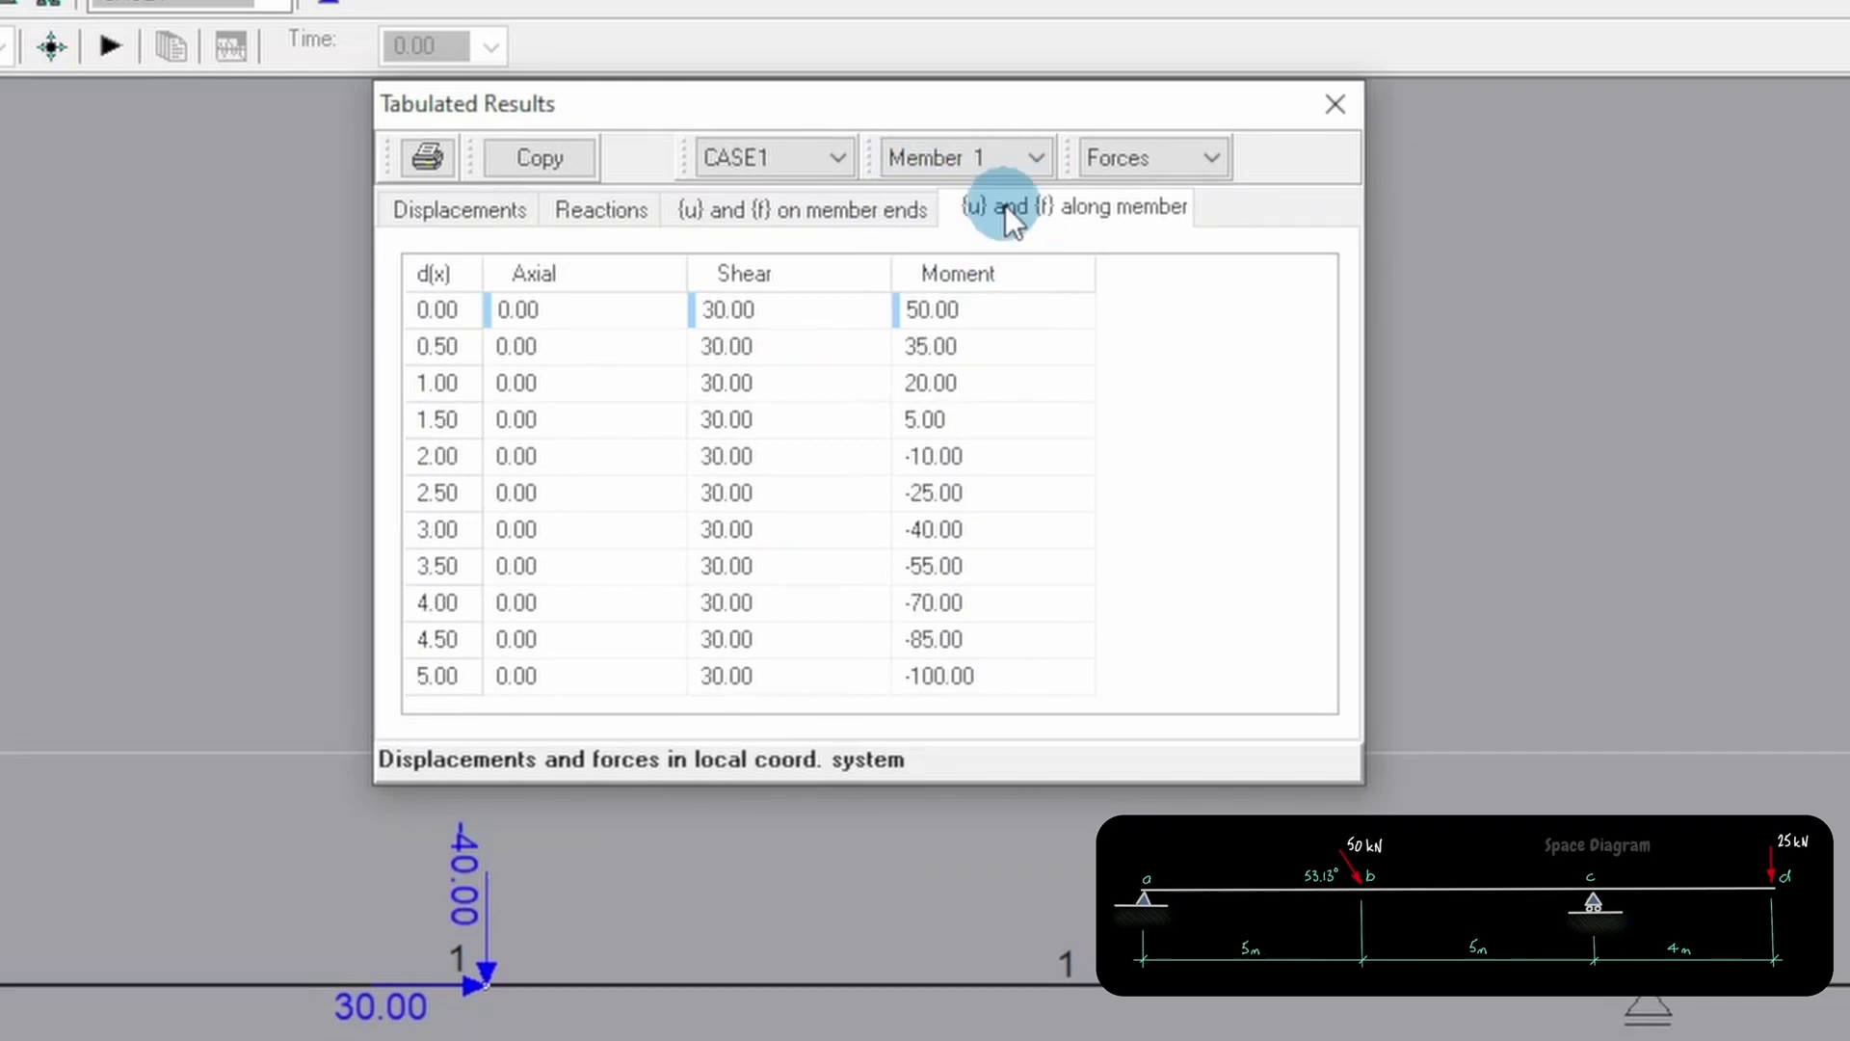
click(1334, 104)
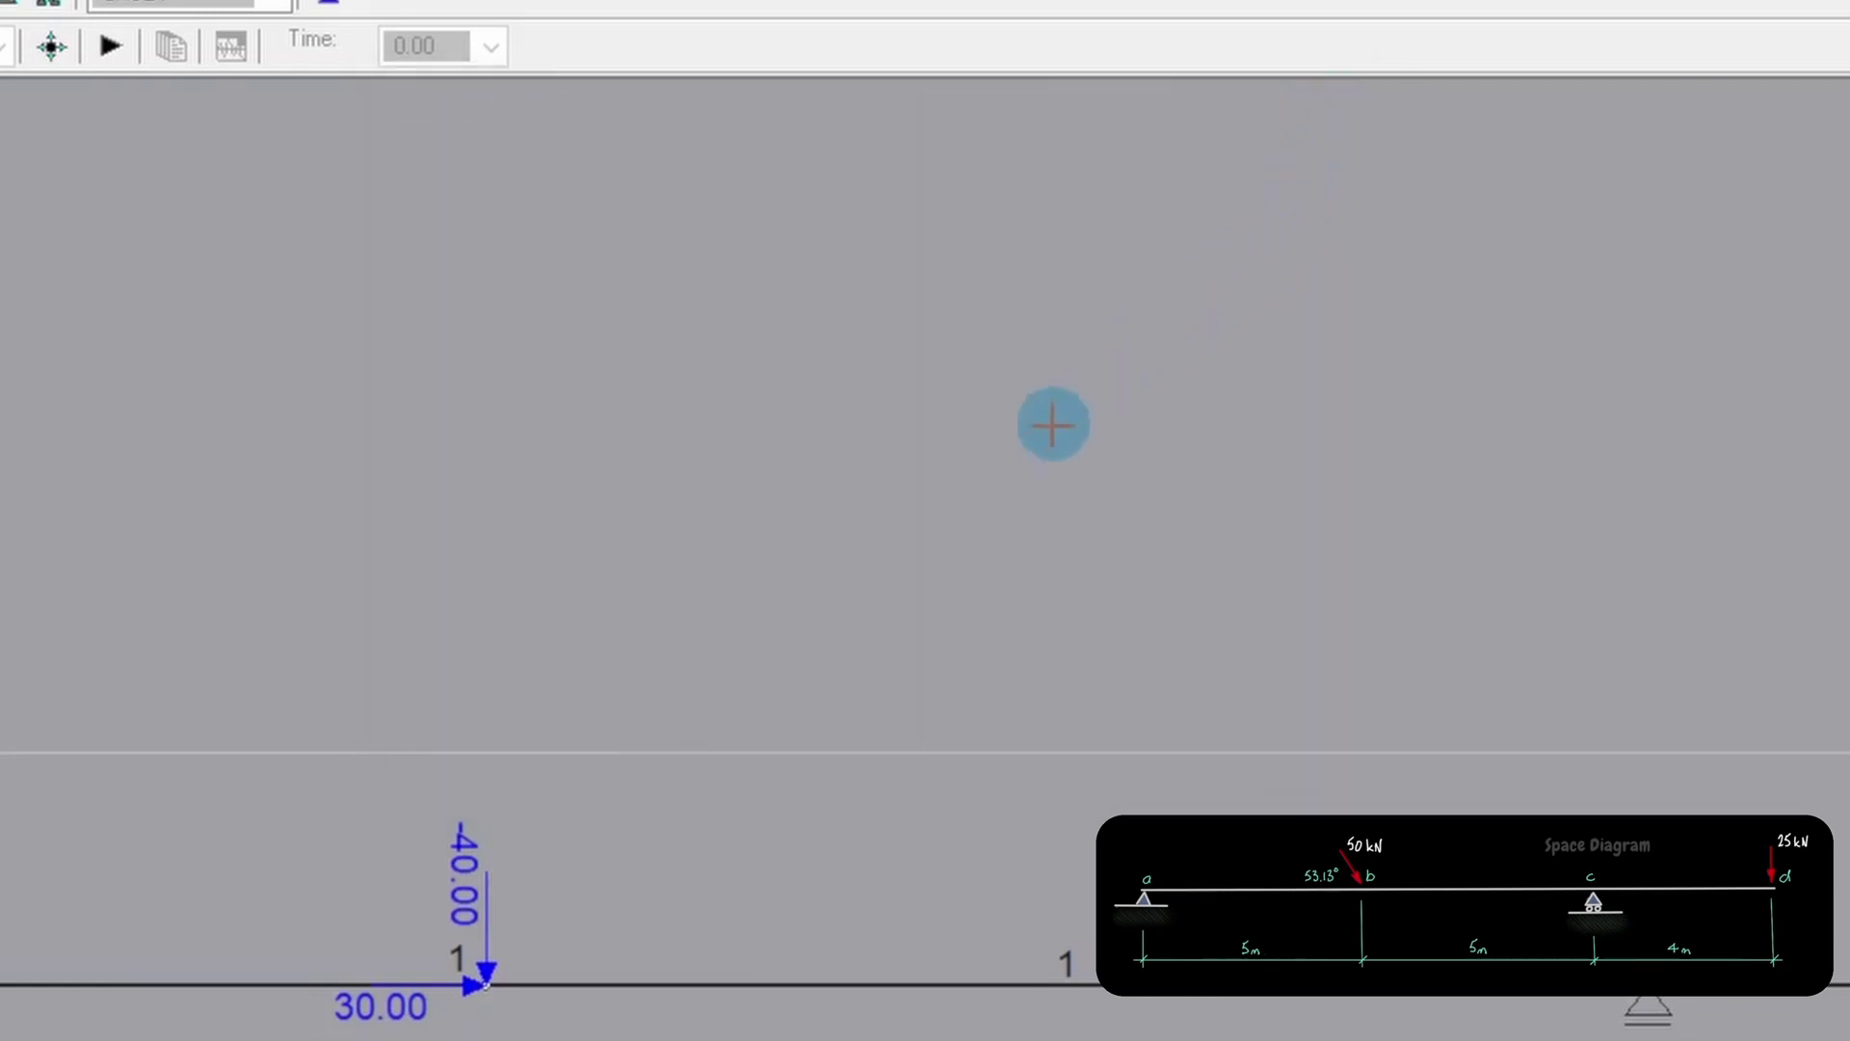